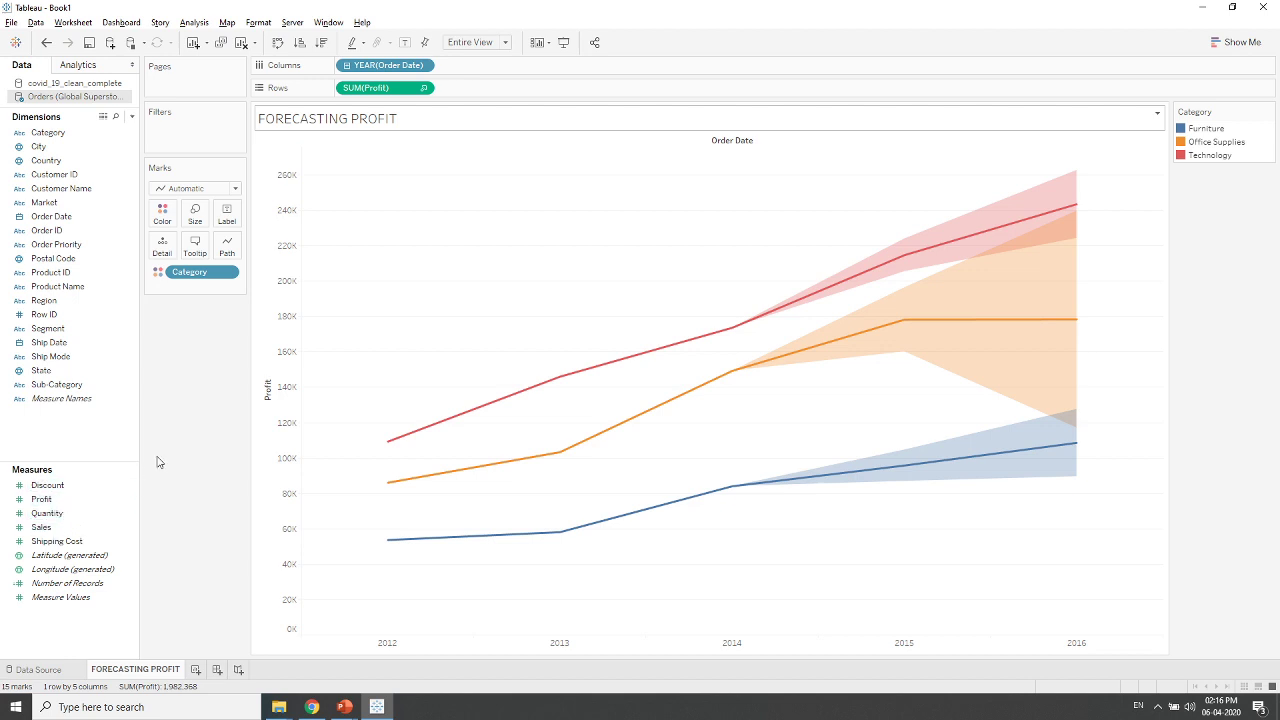
Step: Hide the forecast on the profit chart and remove Category from the color encoding
right_click(453, 256)
mouse_move(487, 382)
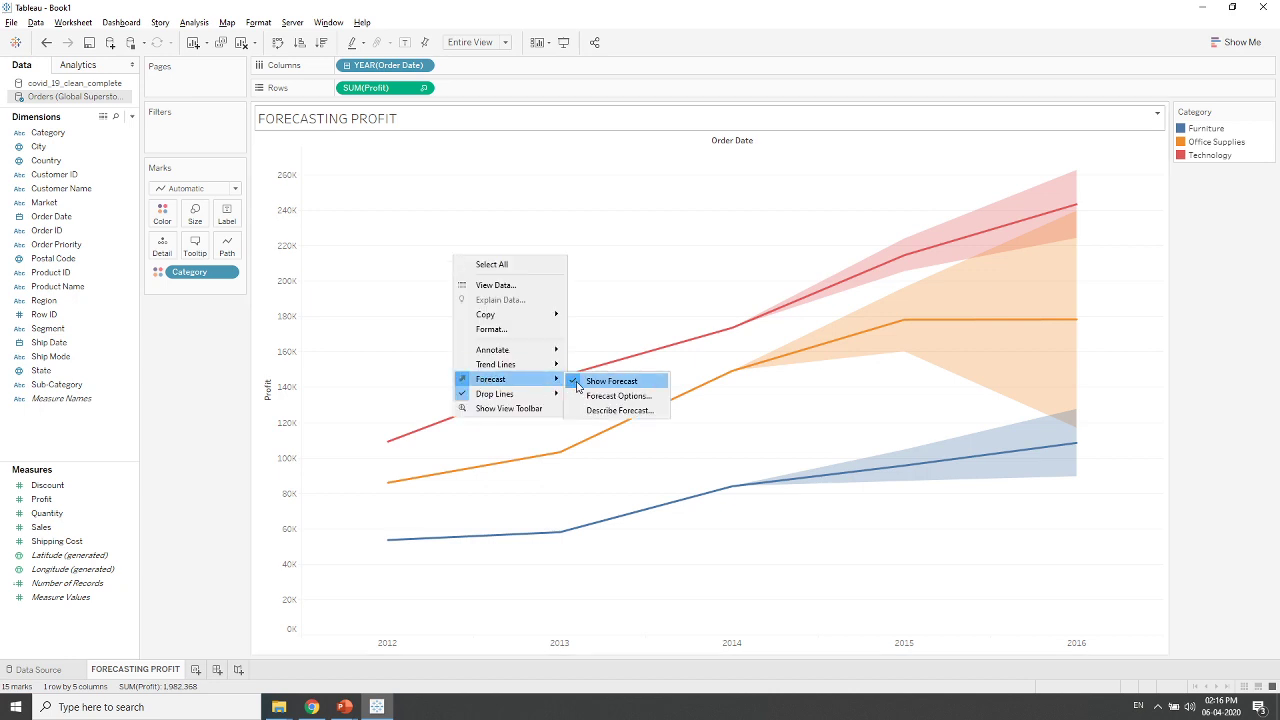
click(578, 384)
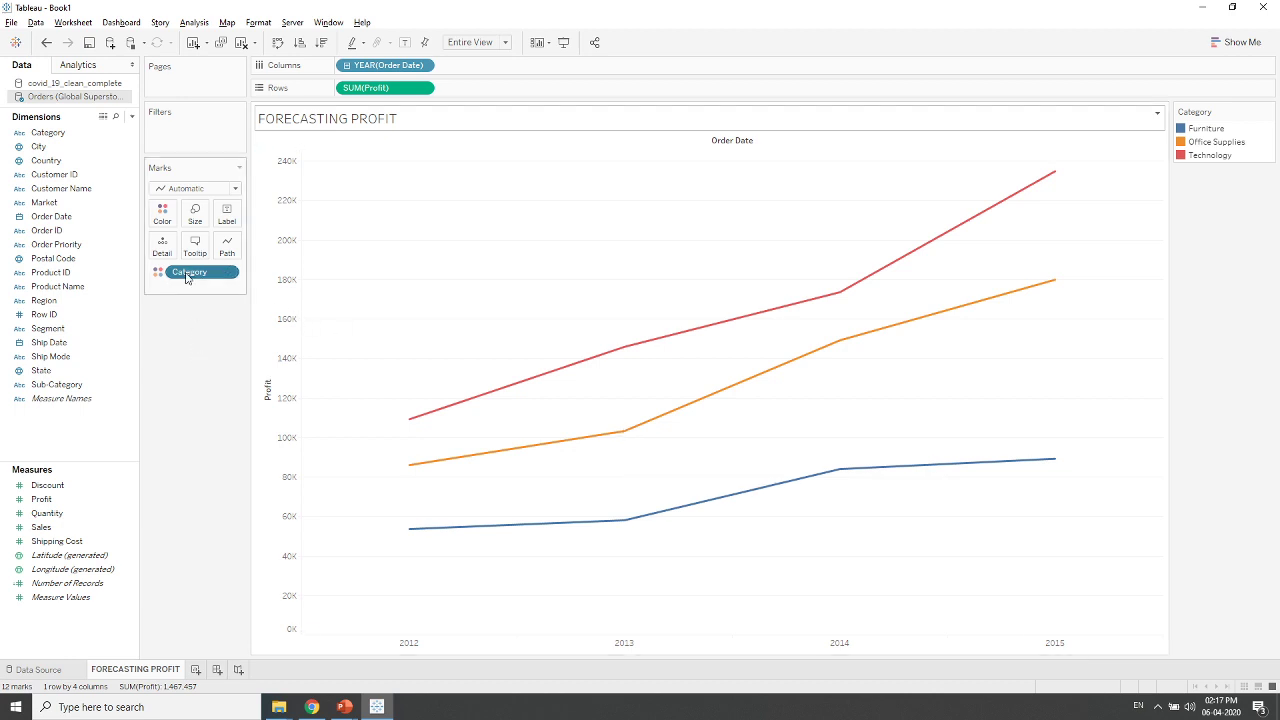
drag(189, 272, 188, 364)
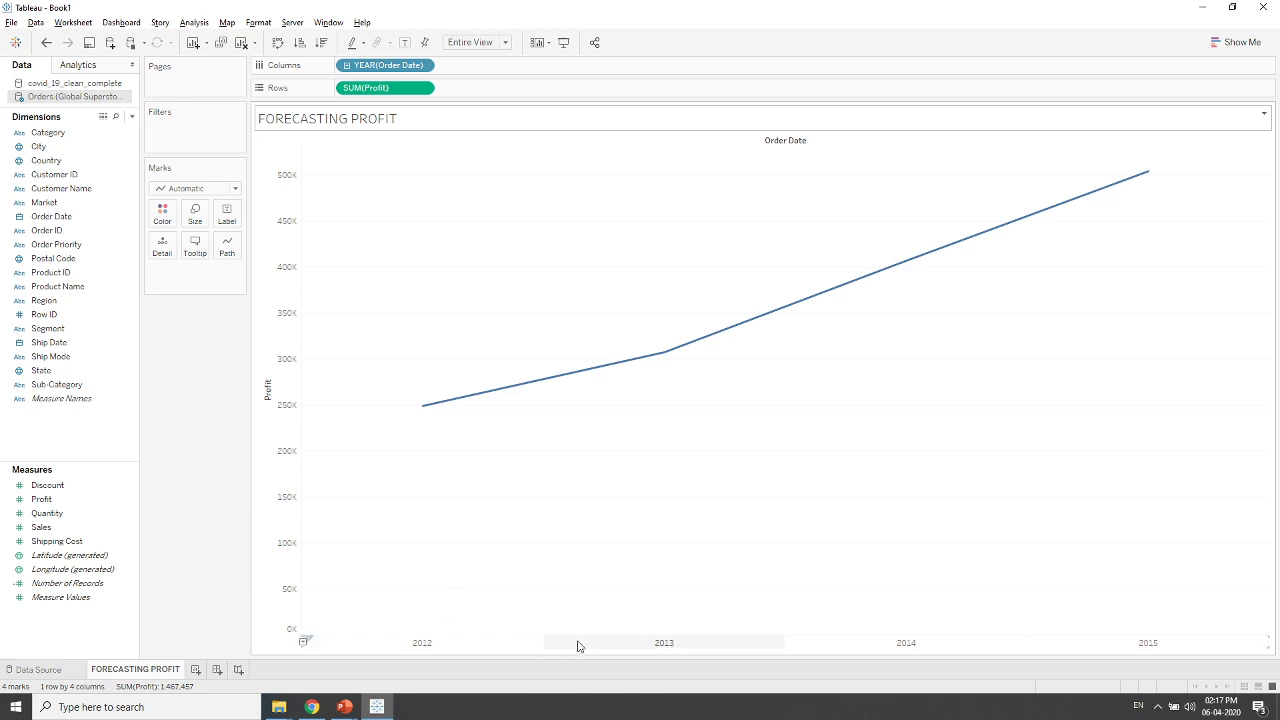
Step: Show the forecast on the single overall profit line
right_click(619, 416)
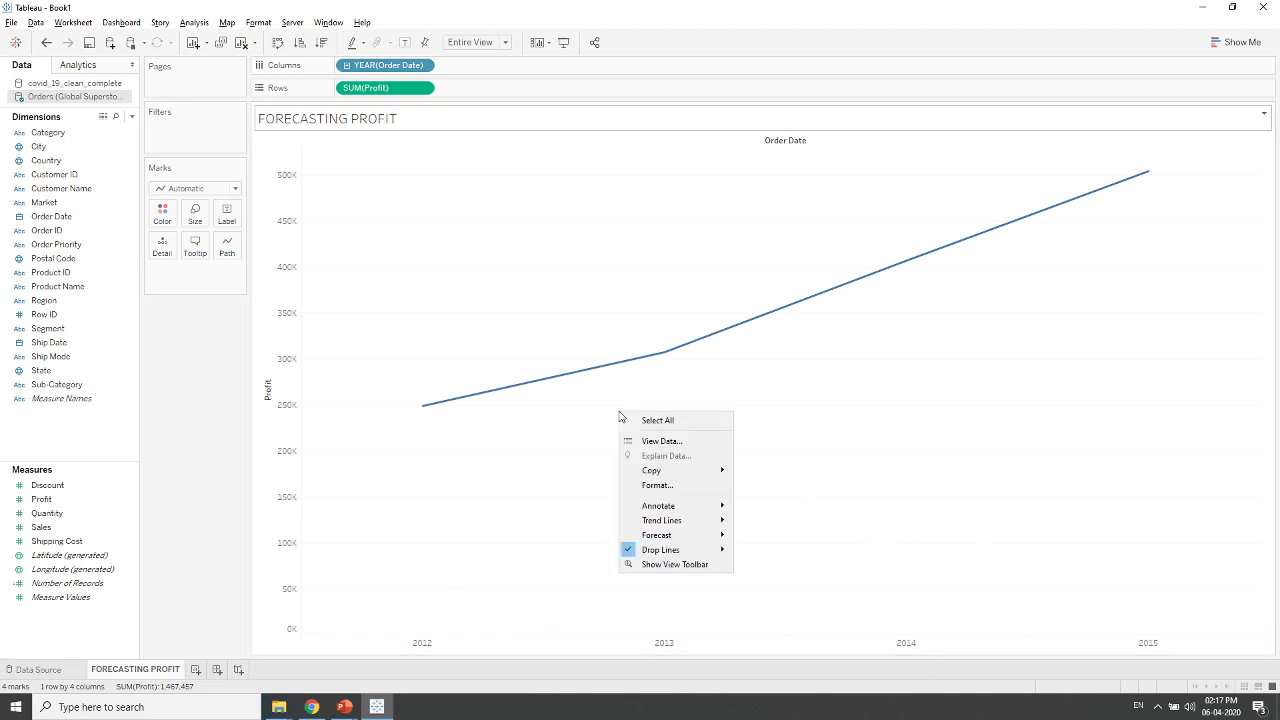
click(768, 538)
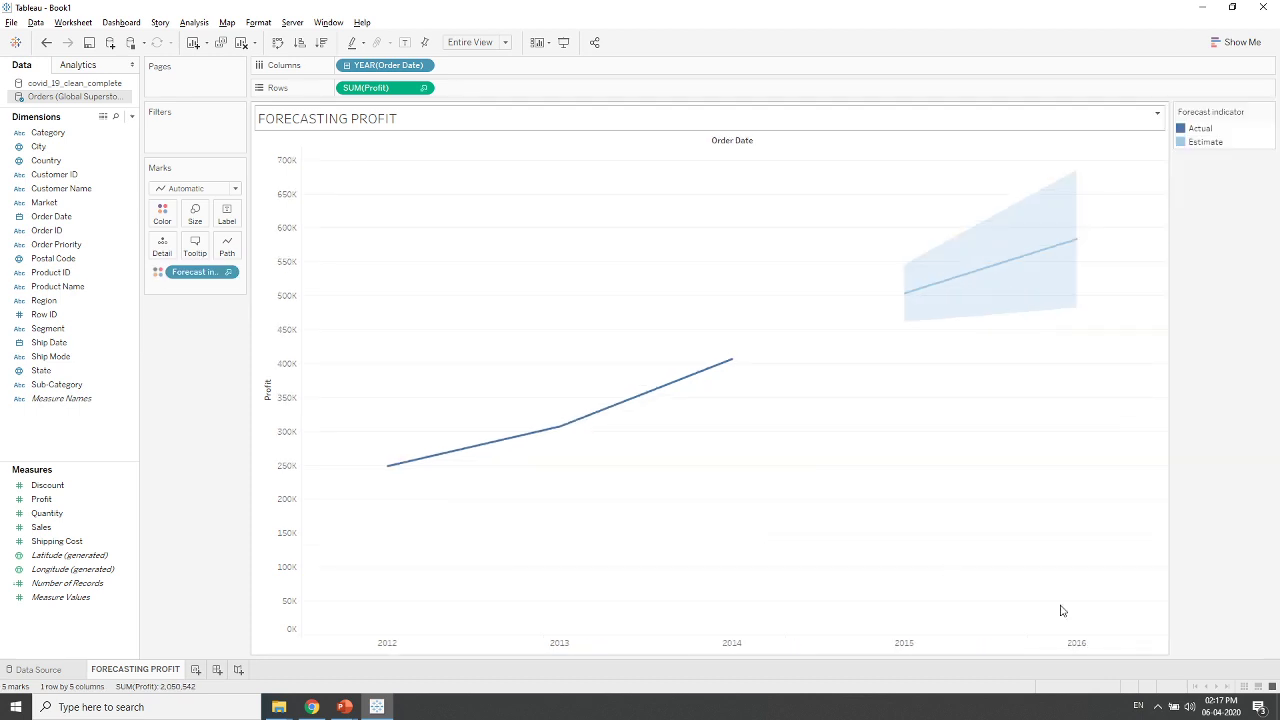
mouse_move(921, 295)
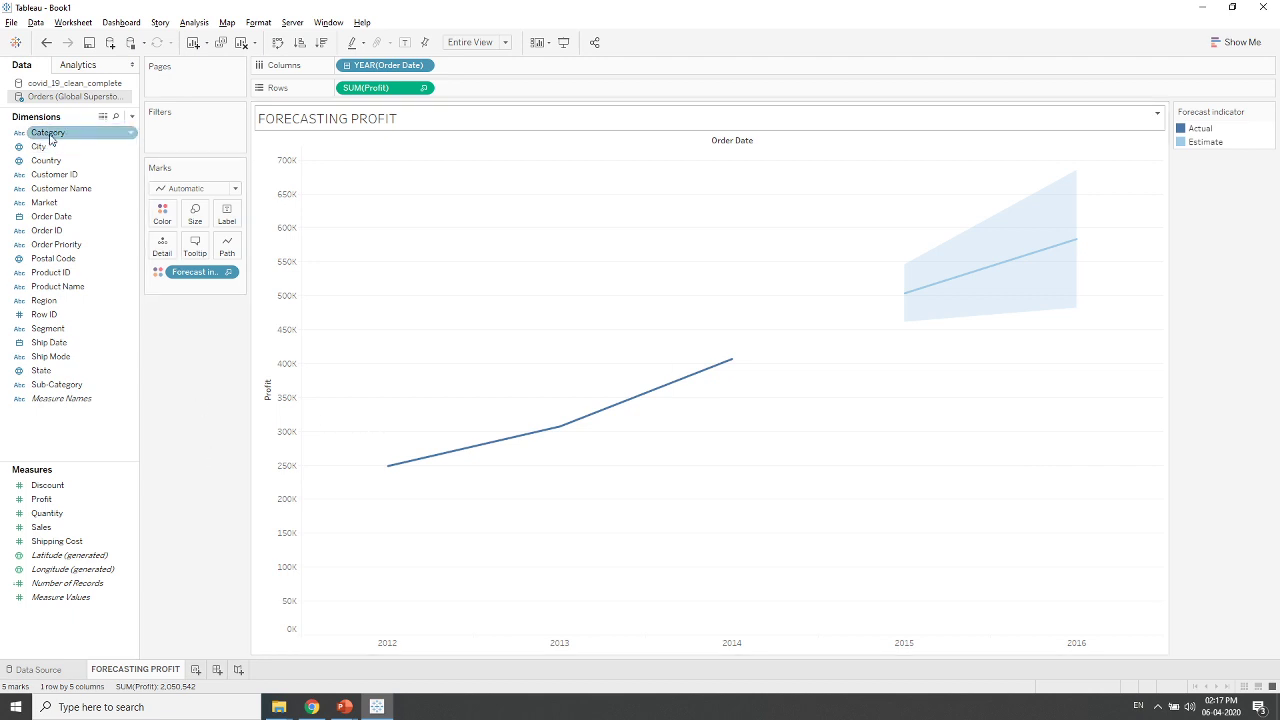
Step: Color the profit forecast by Category and inspect the forecast values along the category lines
drag(49, 139, 163, 217)
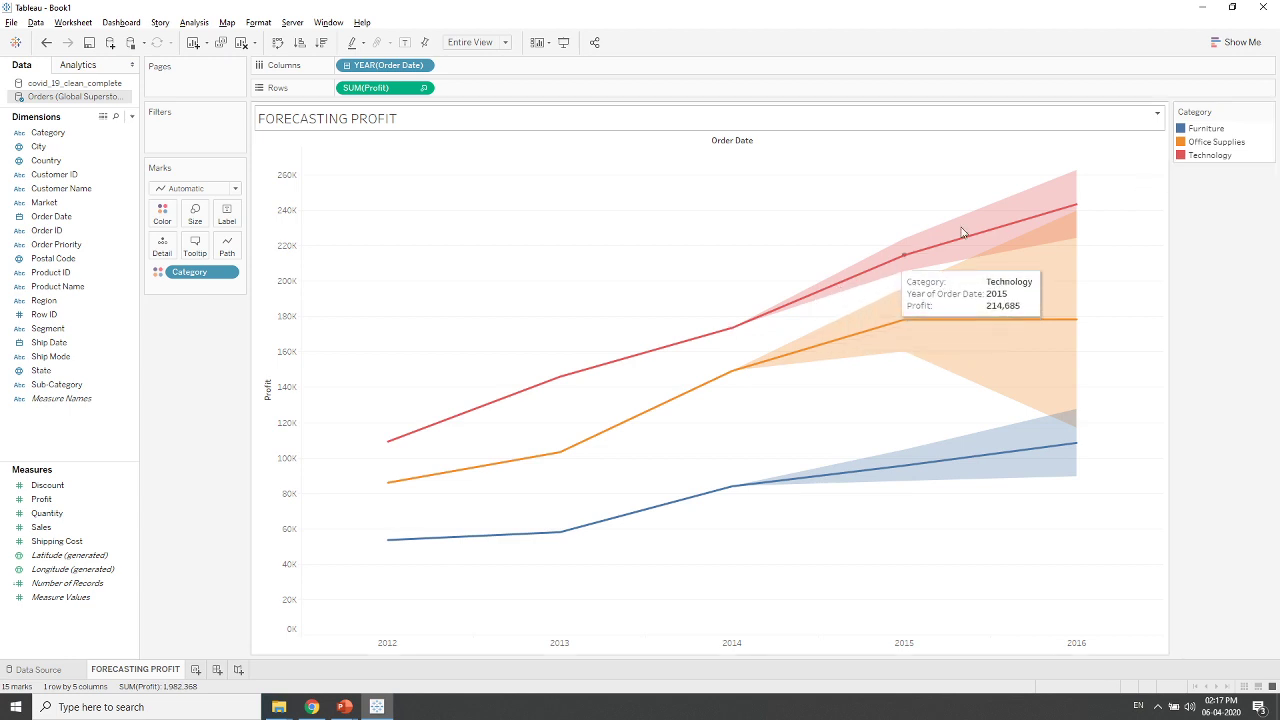
mouse_move(1071, 209)
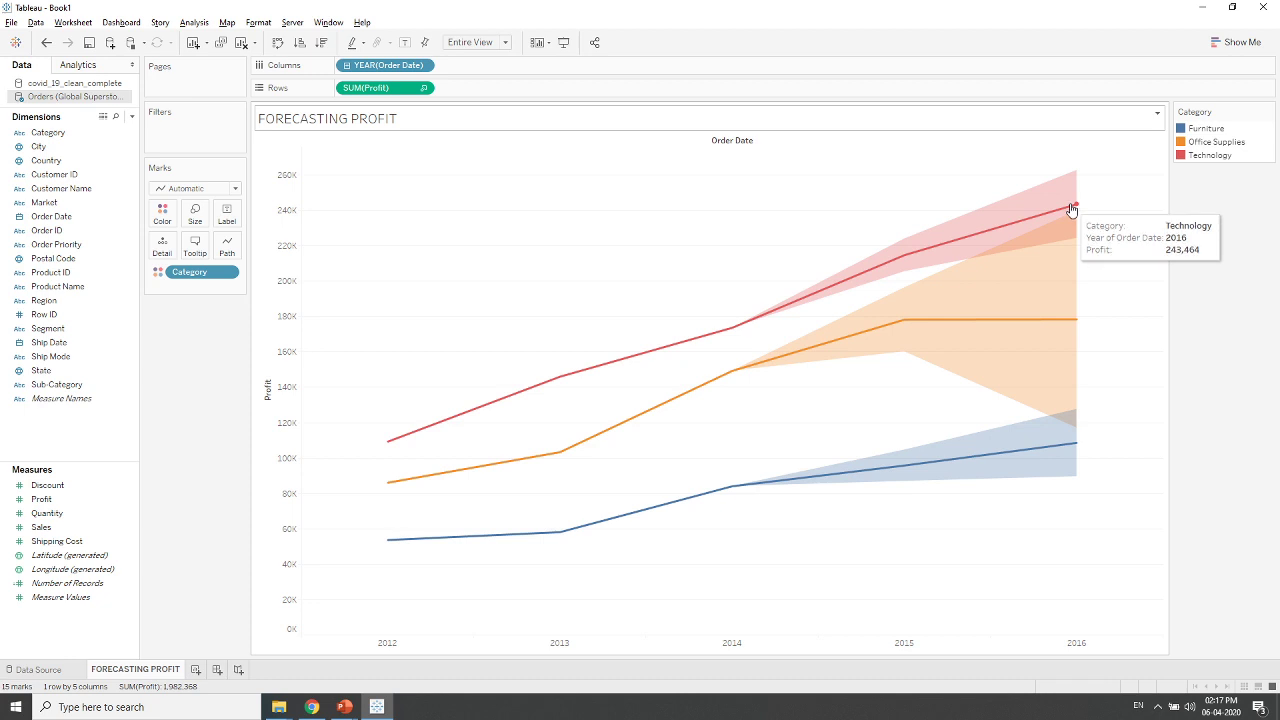
mouse_move(995, 465)
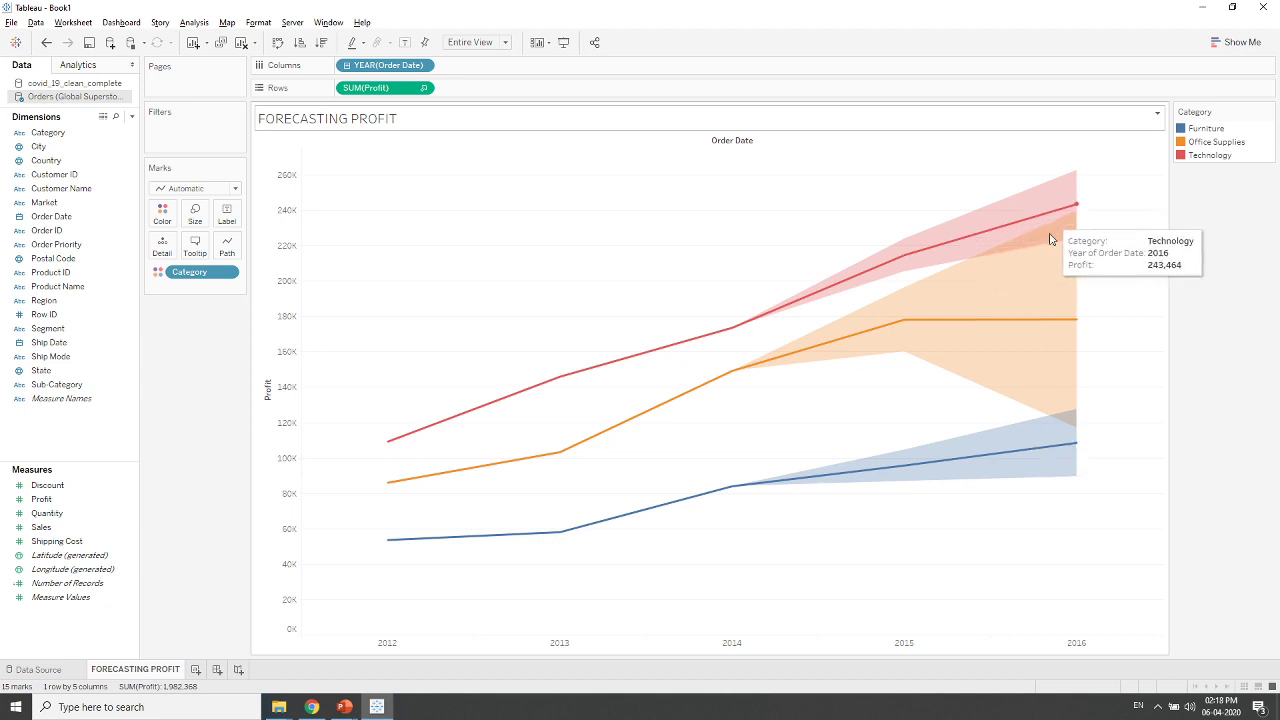
mouse_move(1020, 321)
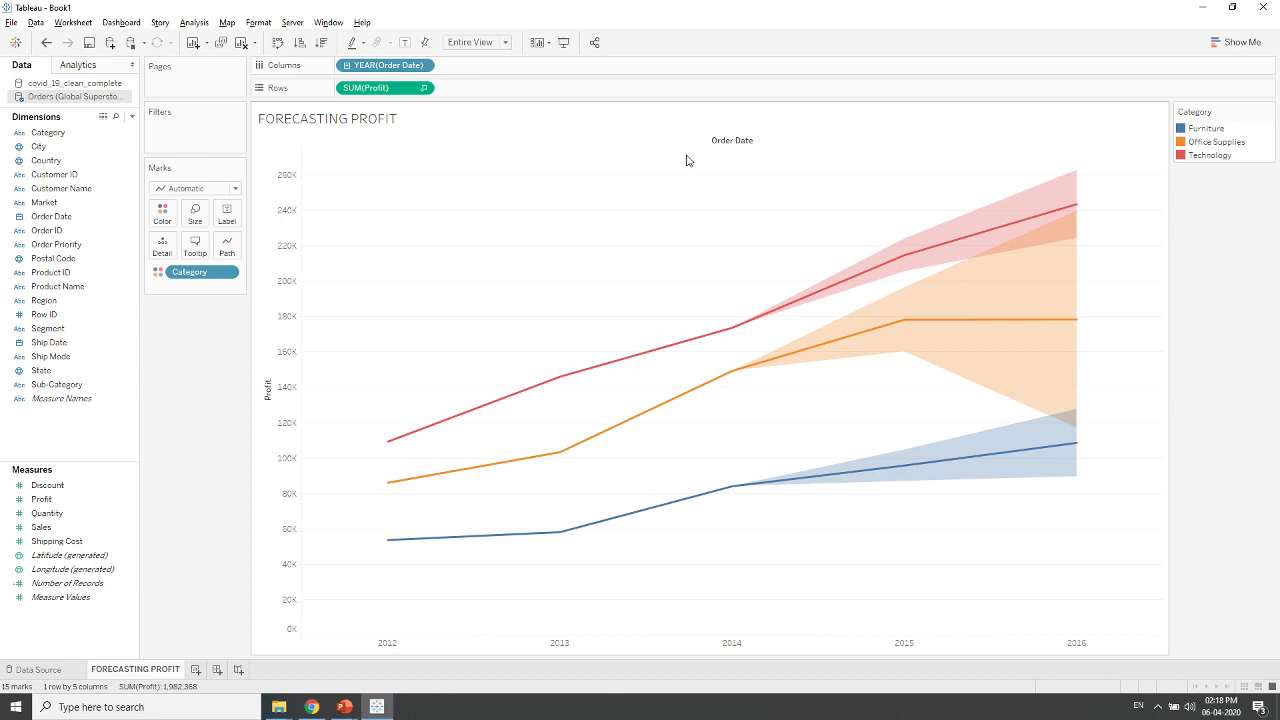
Step: Add a new worksheet, review the Orders data source, and return to the new sheet
click(196, 670)
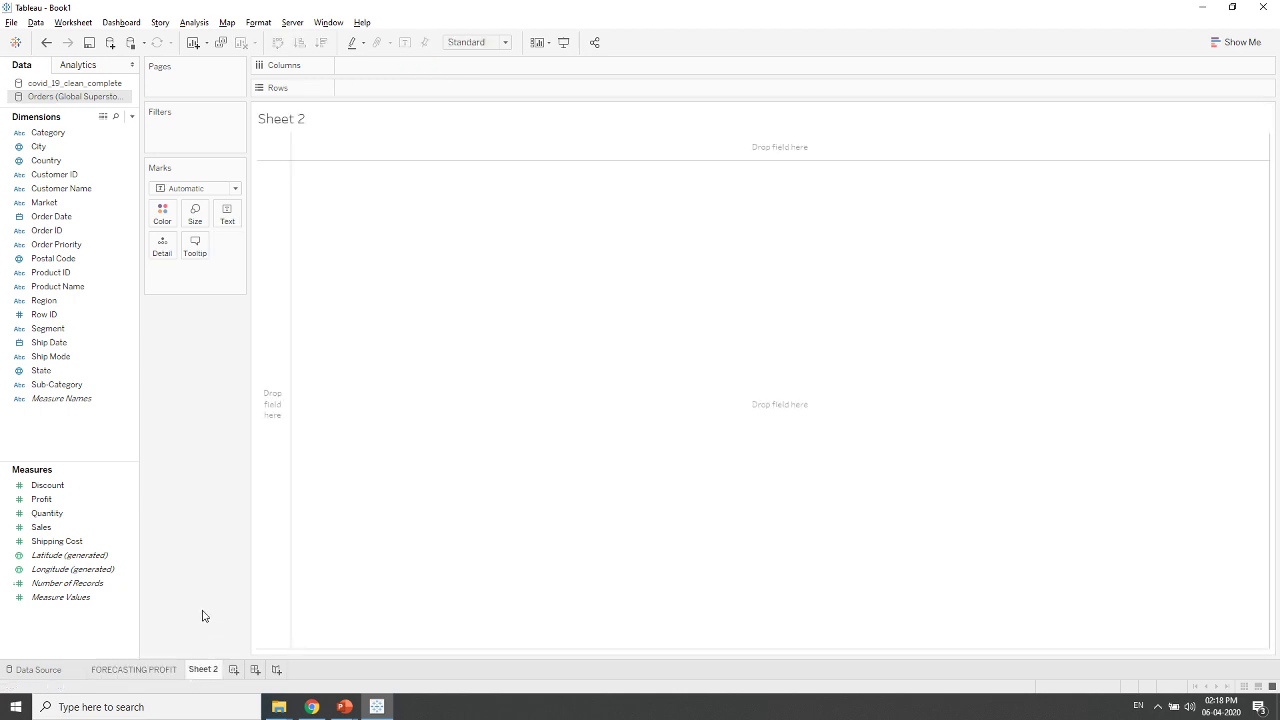
click(45, 670)
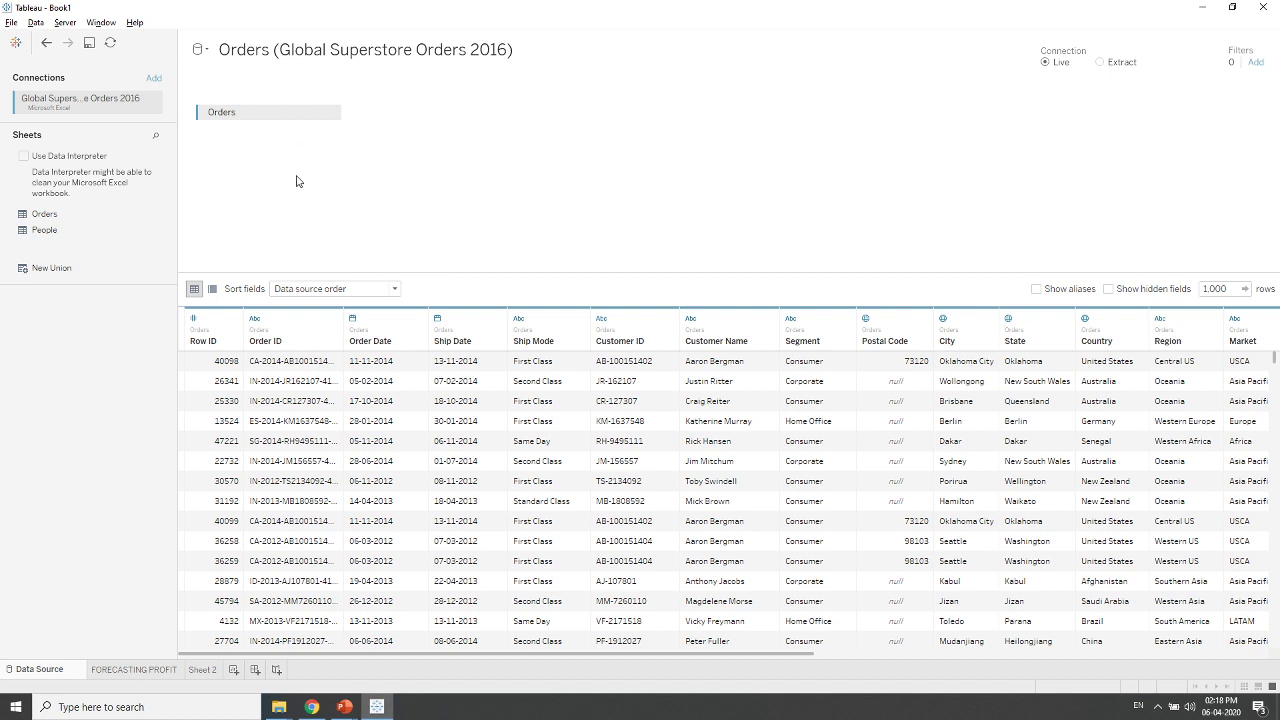
click(203, 673)
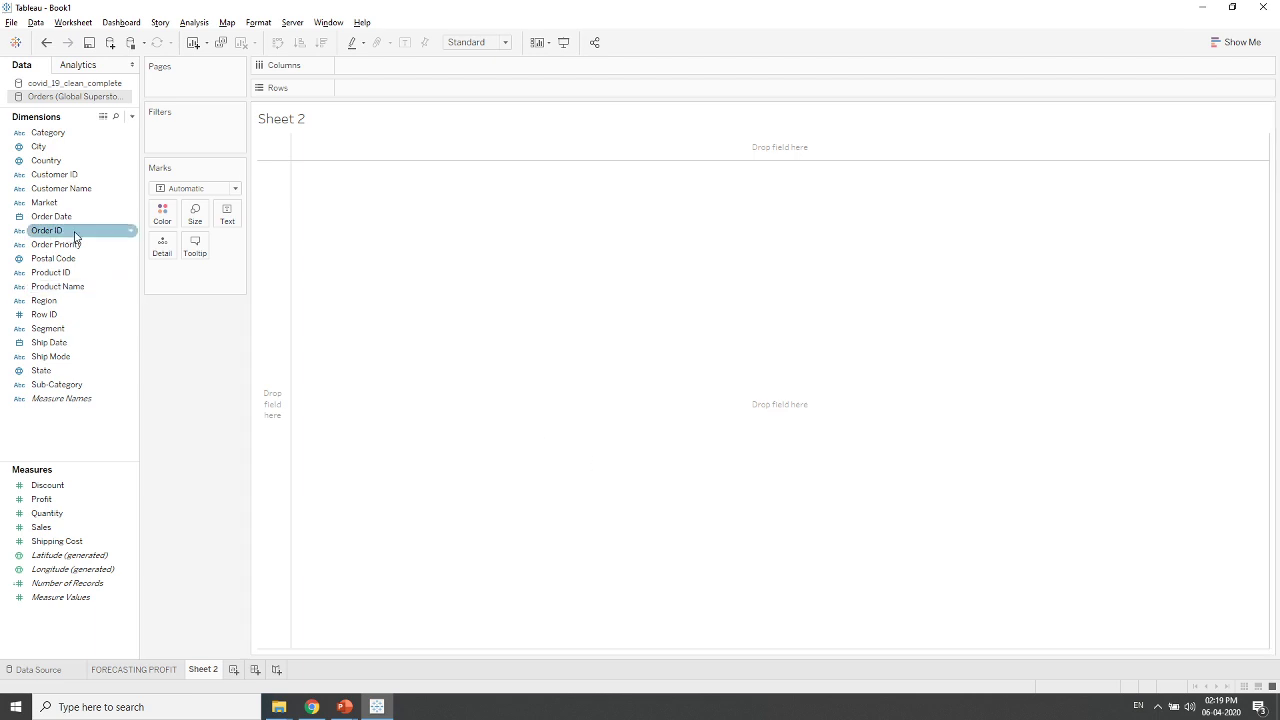
Step: Plot Profit by year of Order Date as a line chart and show its forecast
drag(72, 218, 417, 76)
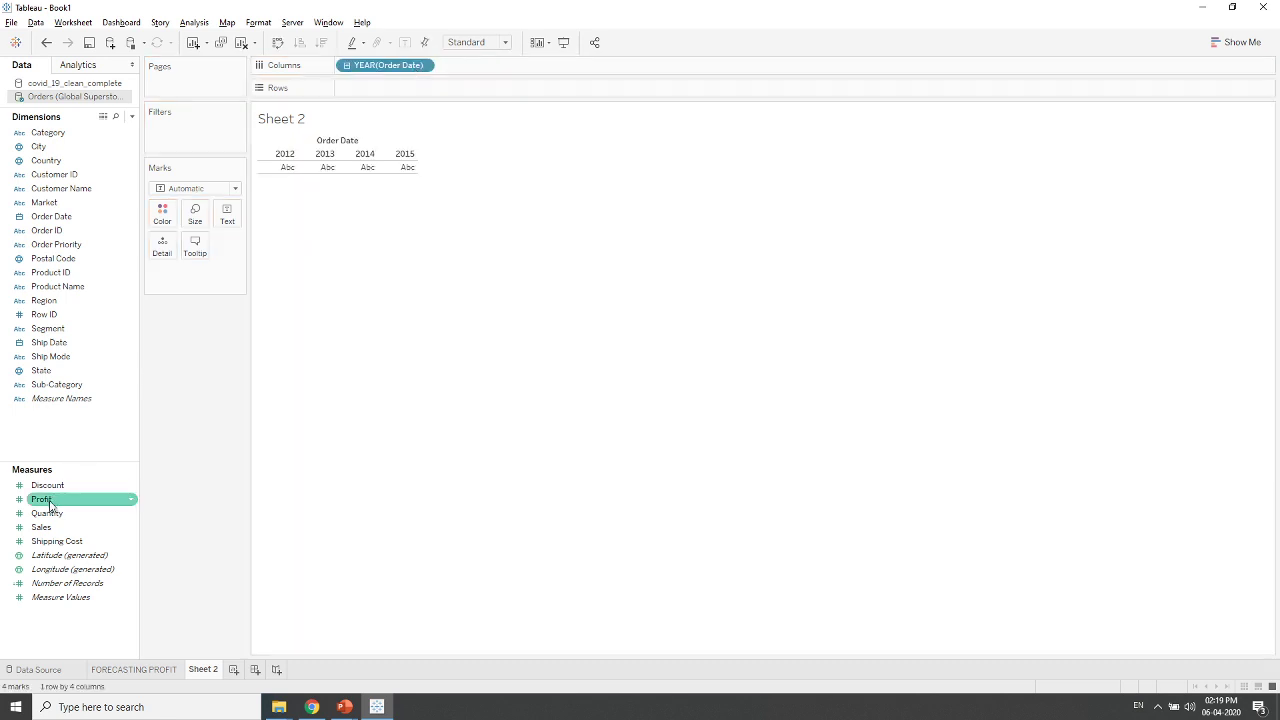
drag(41, 499, 365, 91)
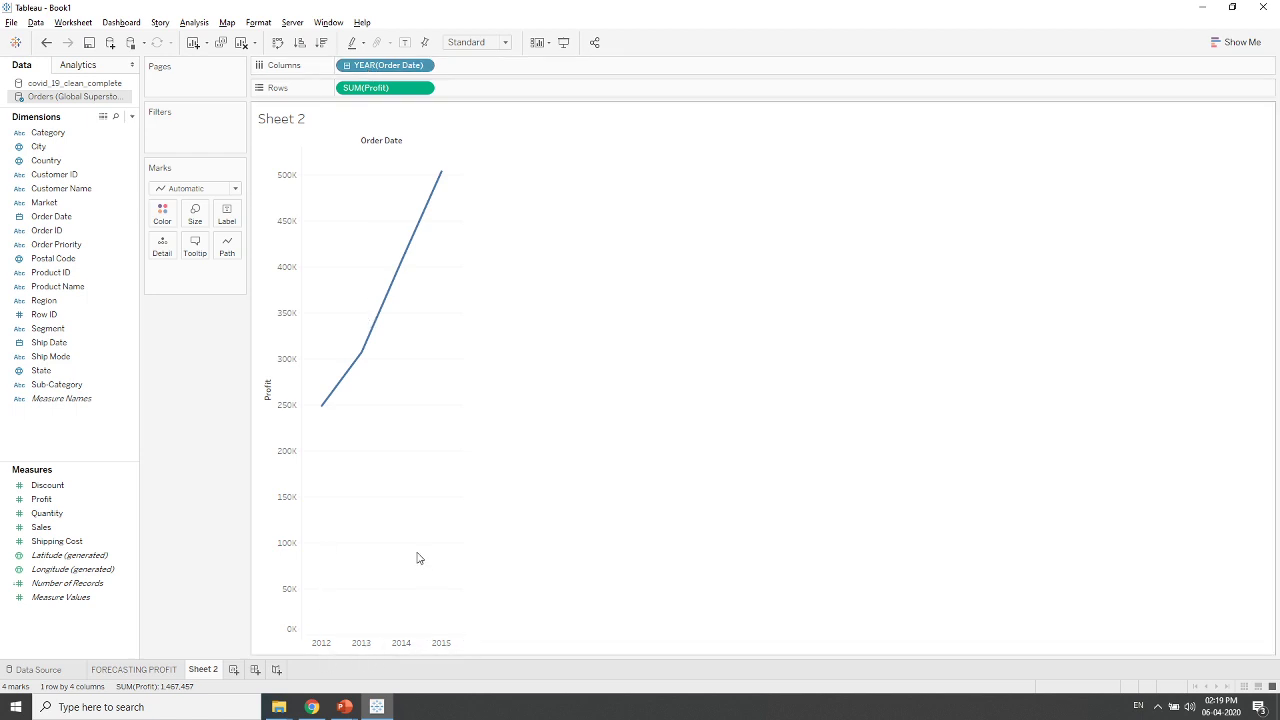
right_click(396, 483)
mouse_move(464, 601)
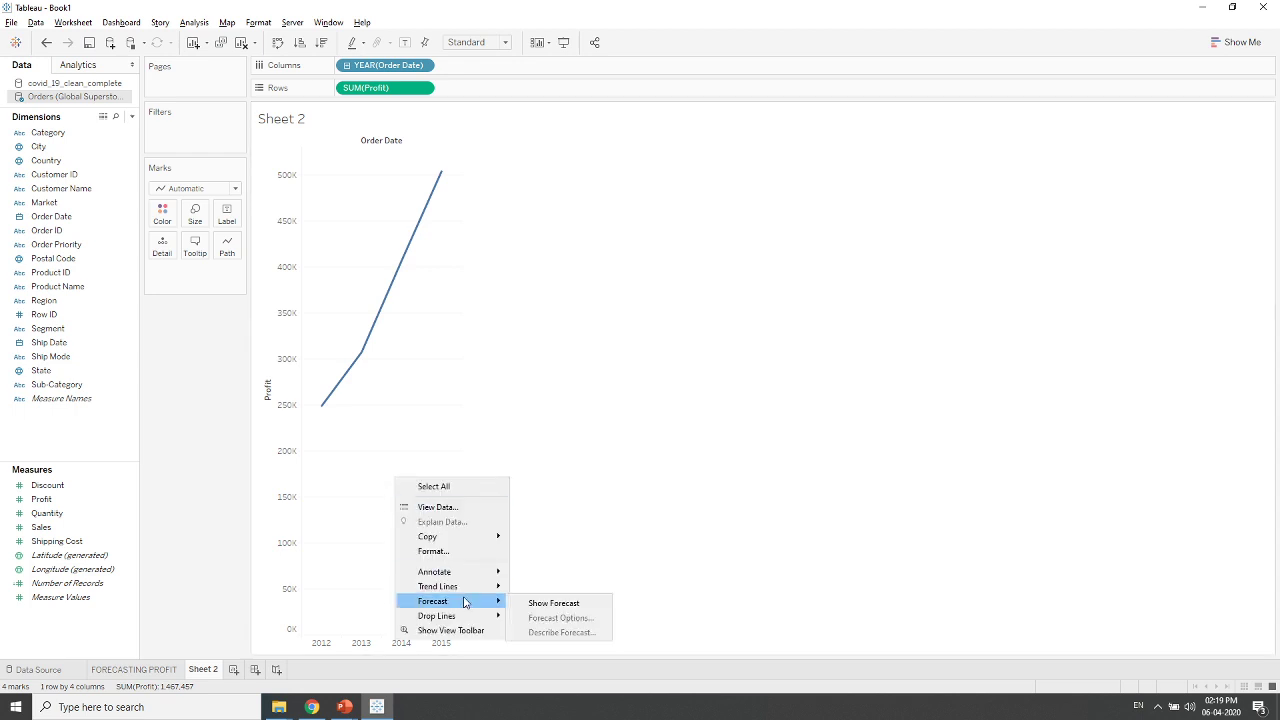
click(545, 604)
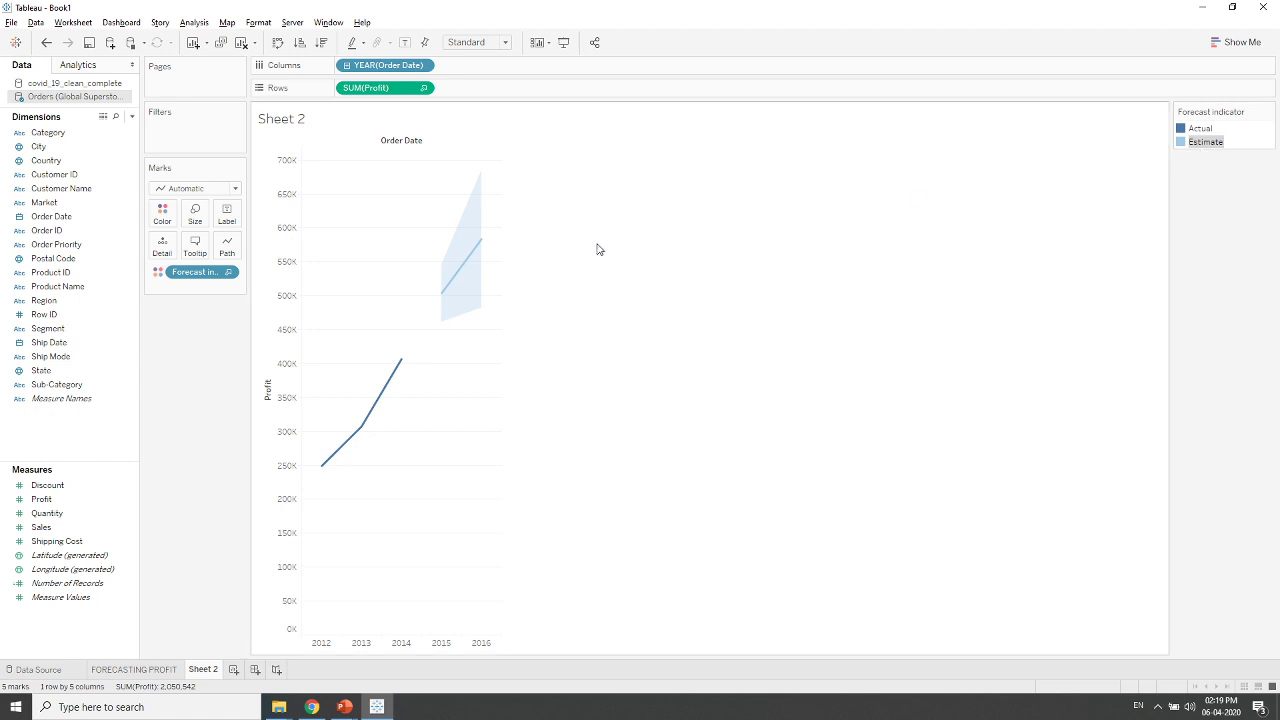
Step: Show mark labels with the profit values on the forecast chart
mouse_move(450, 279)
click(405, 43)
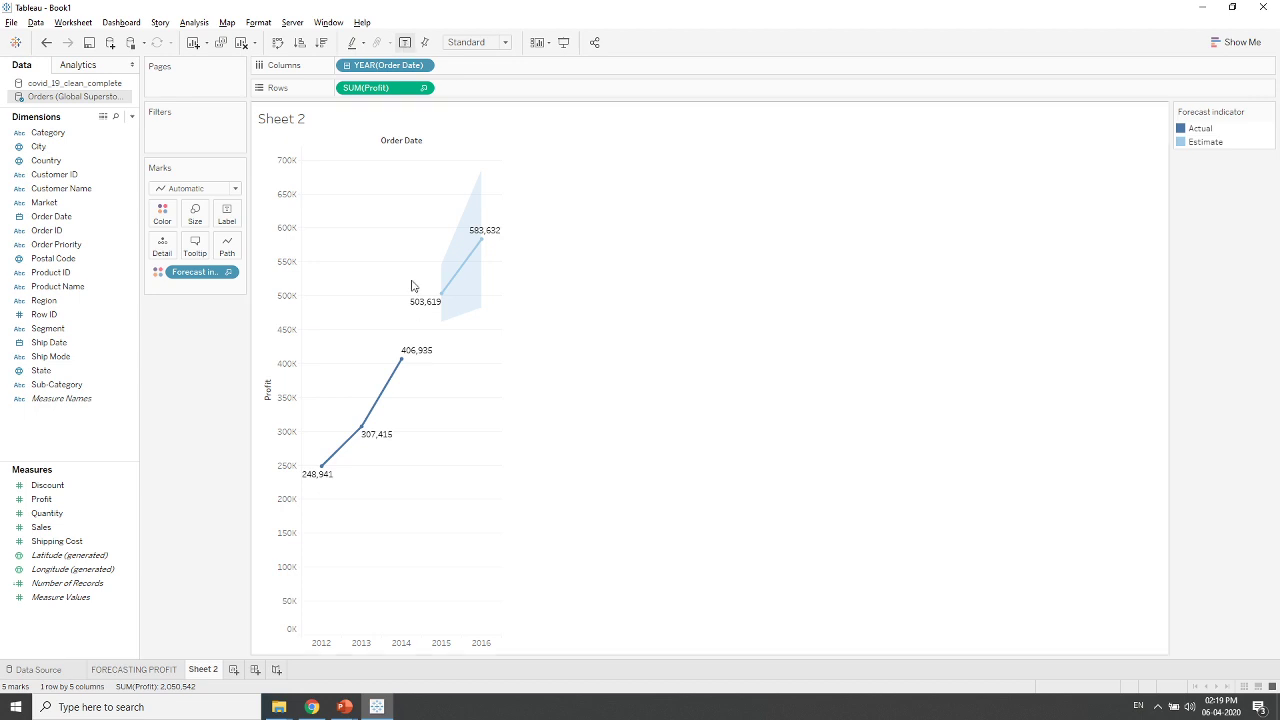
mouse_move(443, 305)
Step: Set the forecast length to exactly 3 years in the forecast options, with the dialog moved clear of the chart
right_click(435, 433)
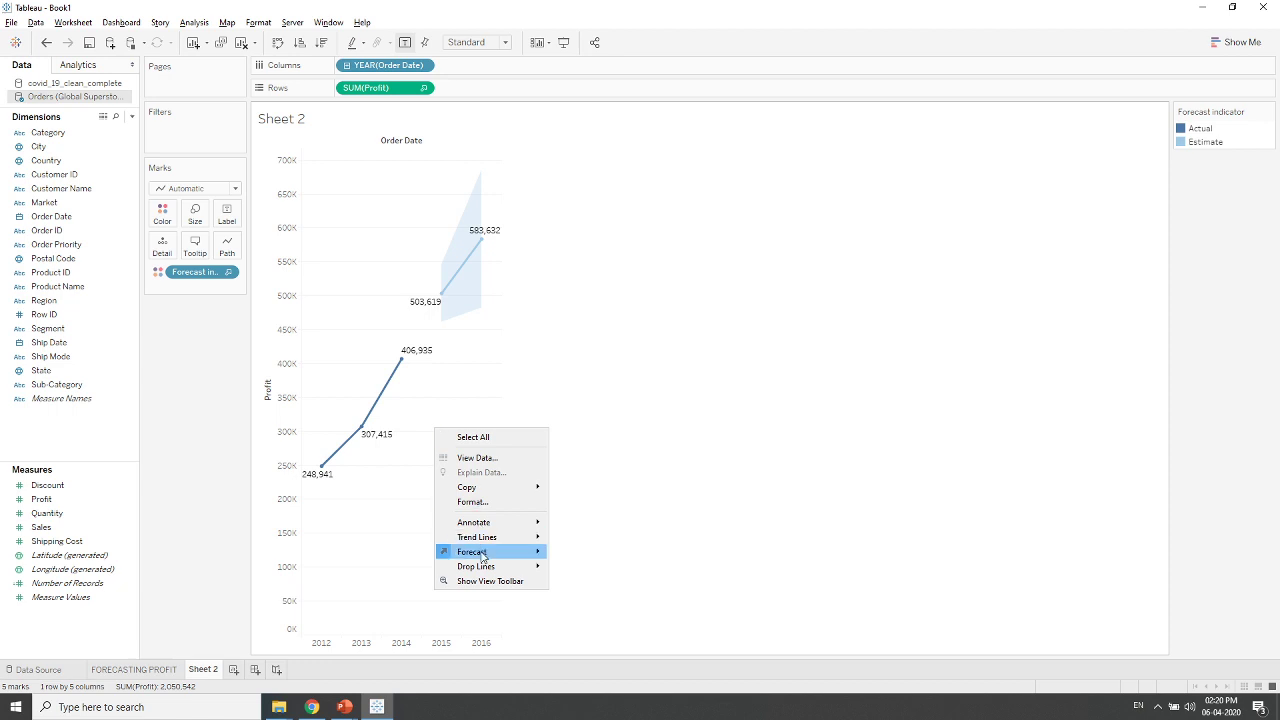
mouse_move(482, 556)
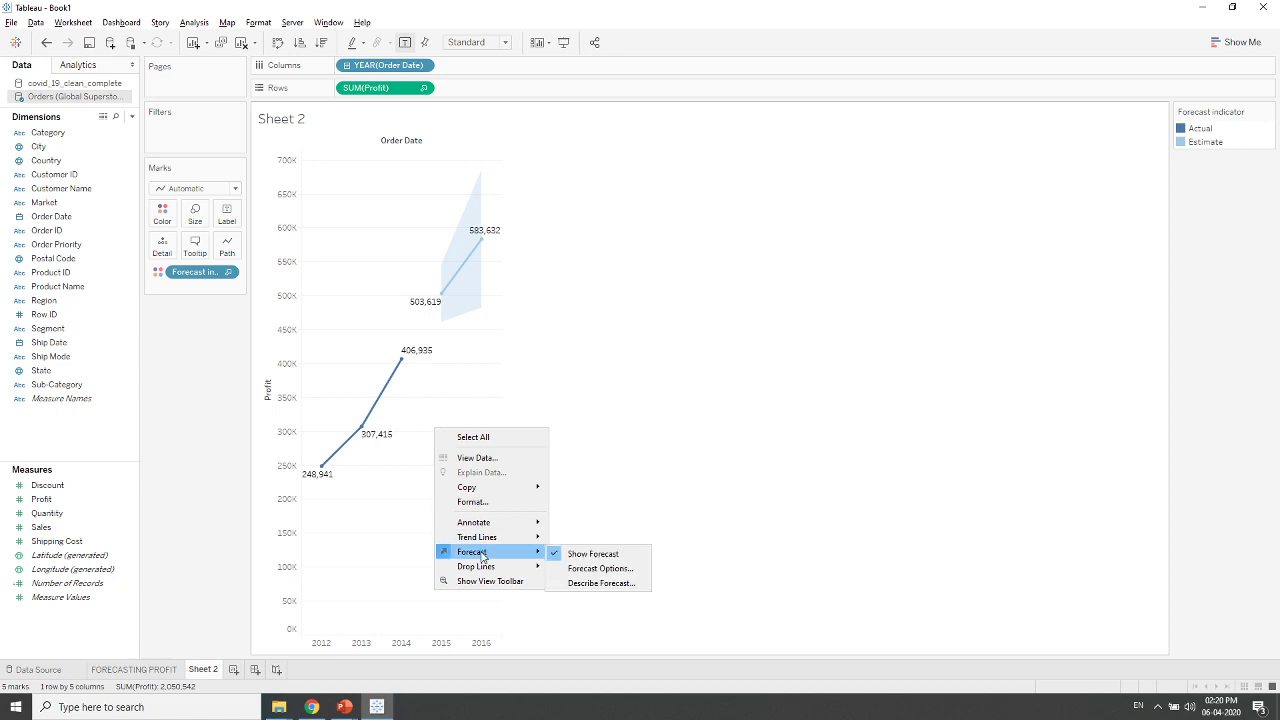
click(578, 568)
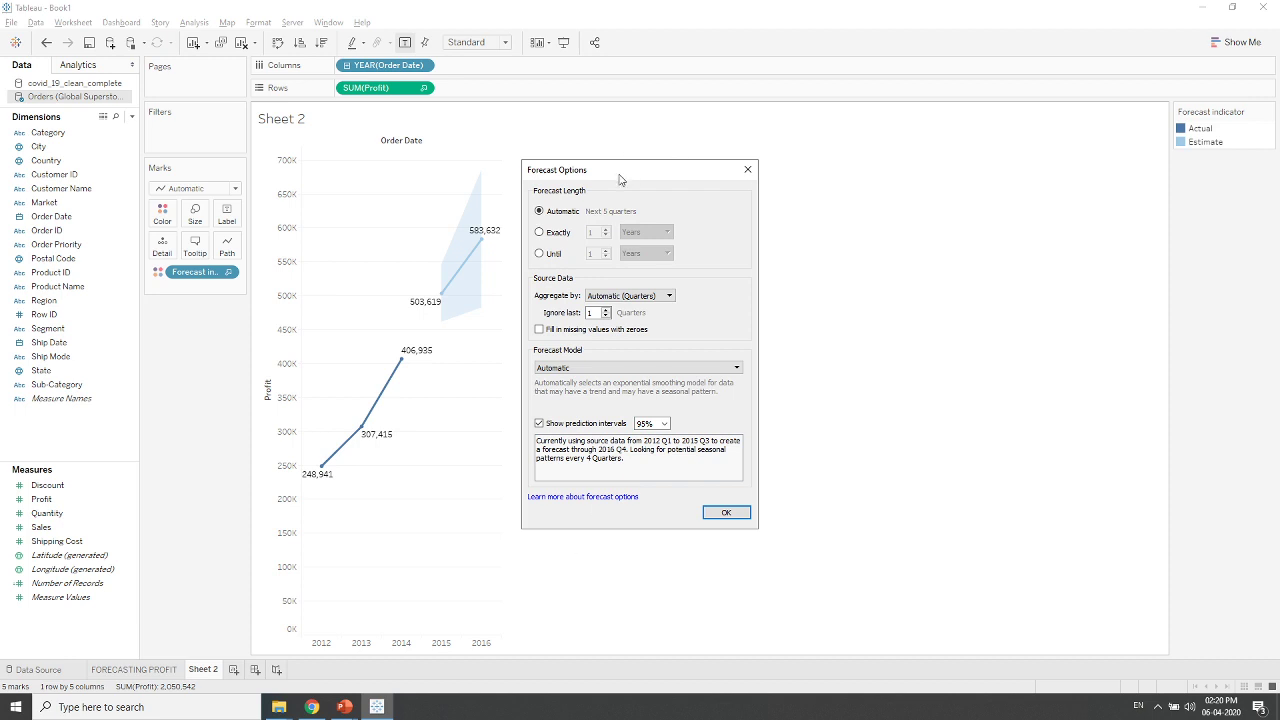
drag(619, 179, 857, 191)
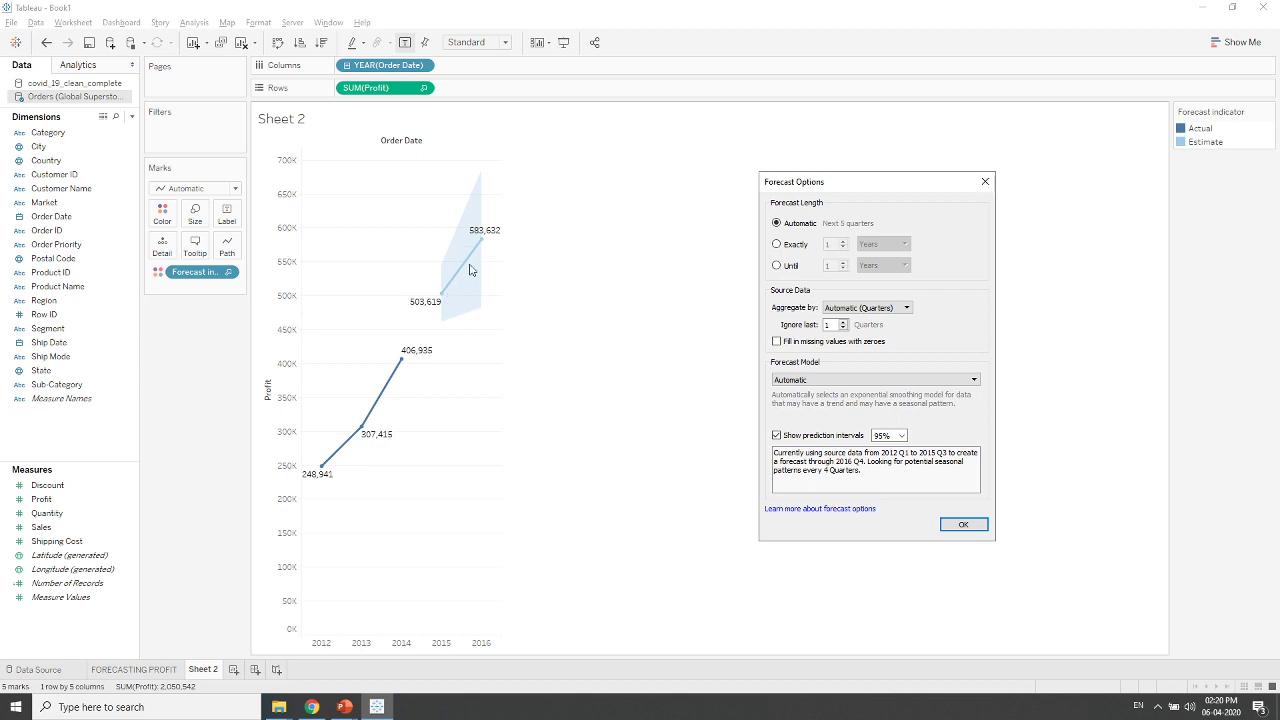
click(777, 245)
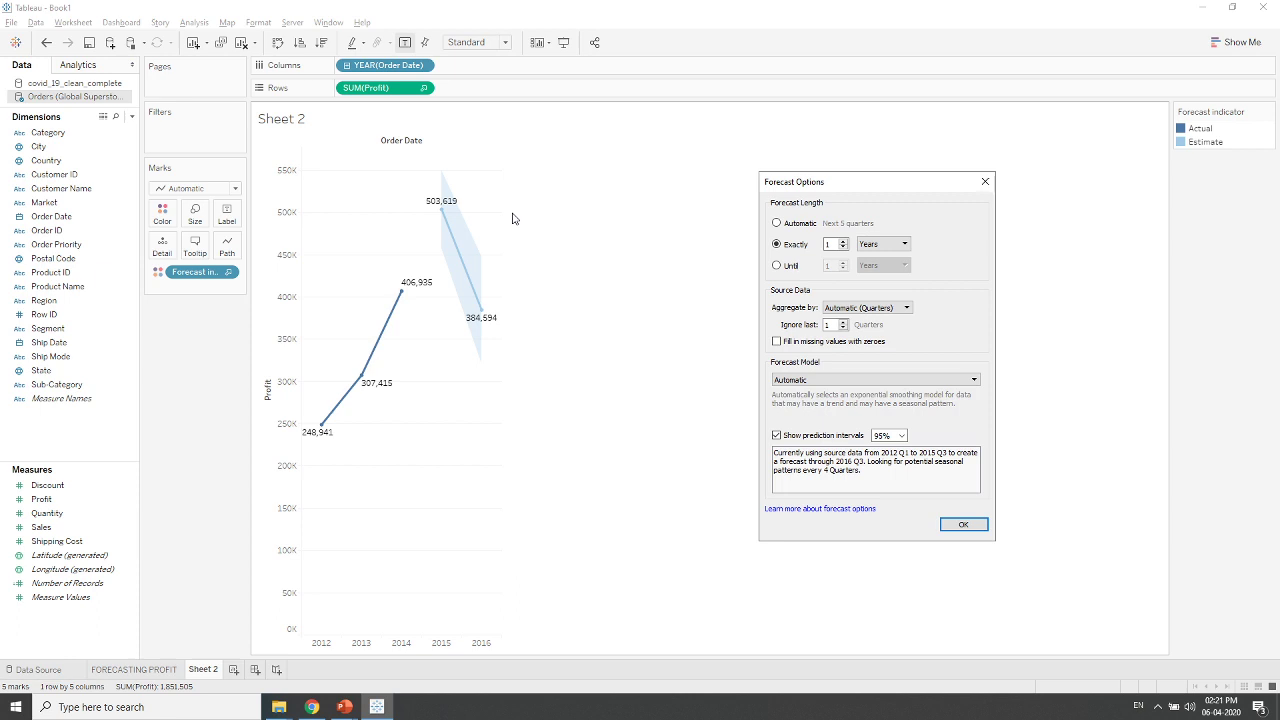
click(843, 241)
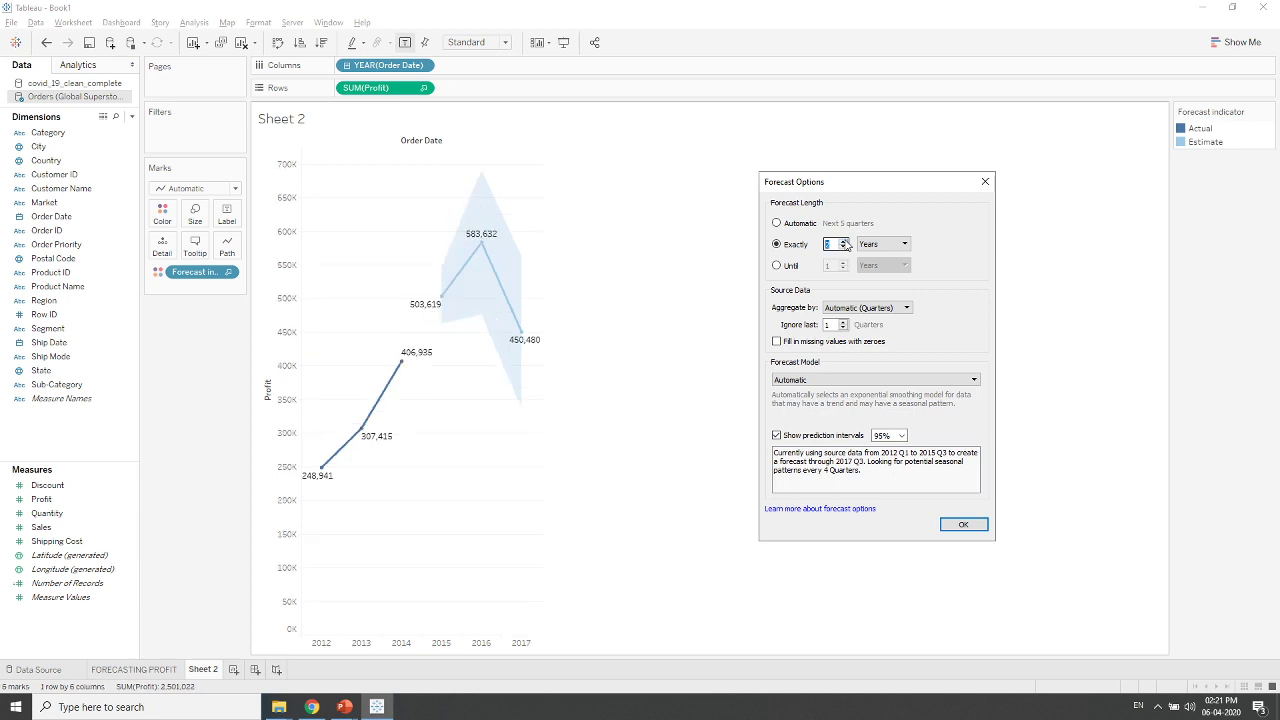
click(844, 241)
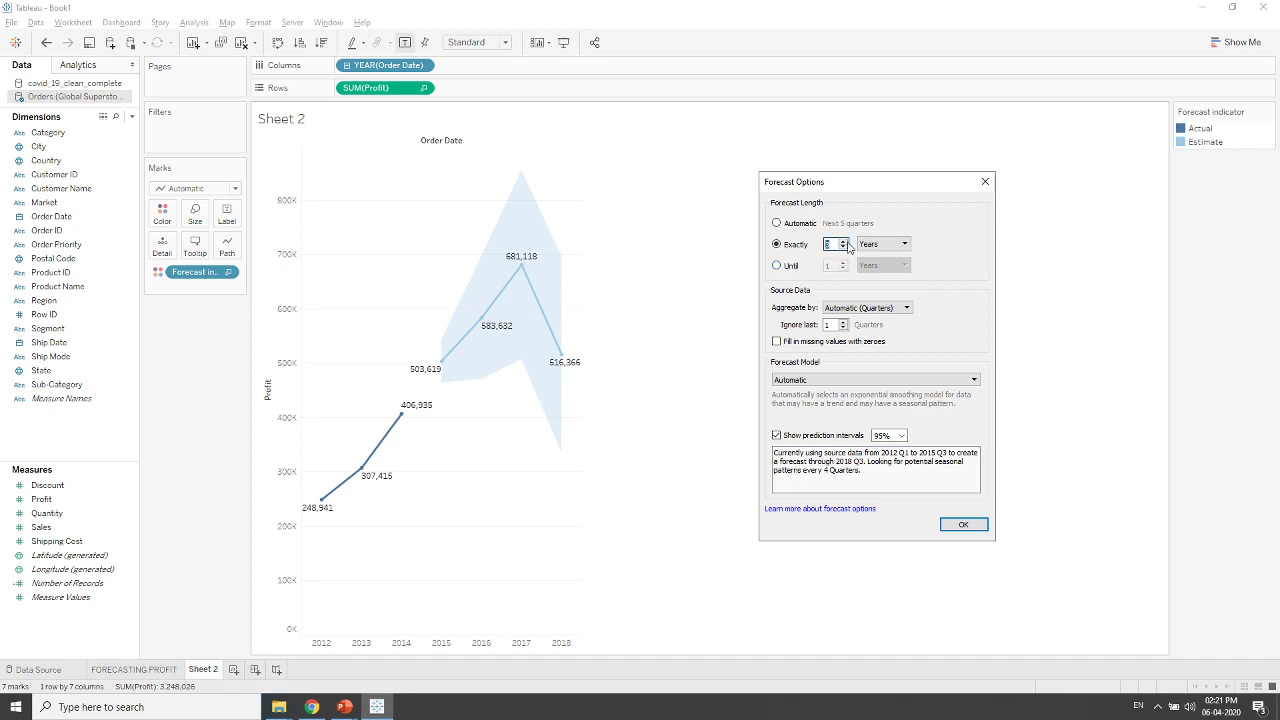
Step: Try Quarters and Months as the forecast length unit, and set it back to Years
click(880, 244)
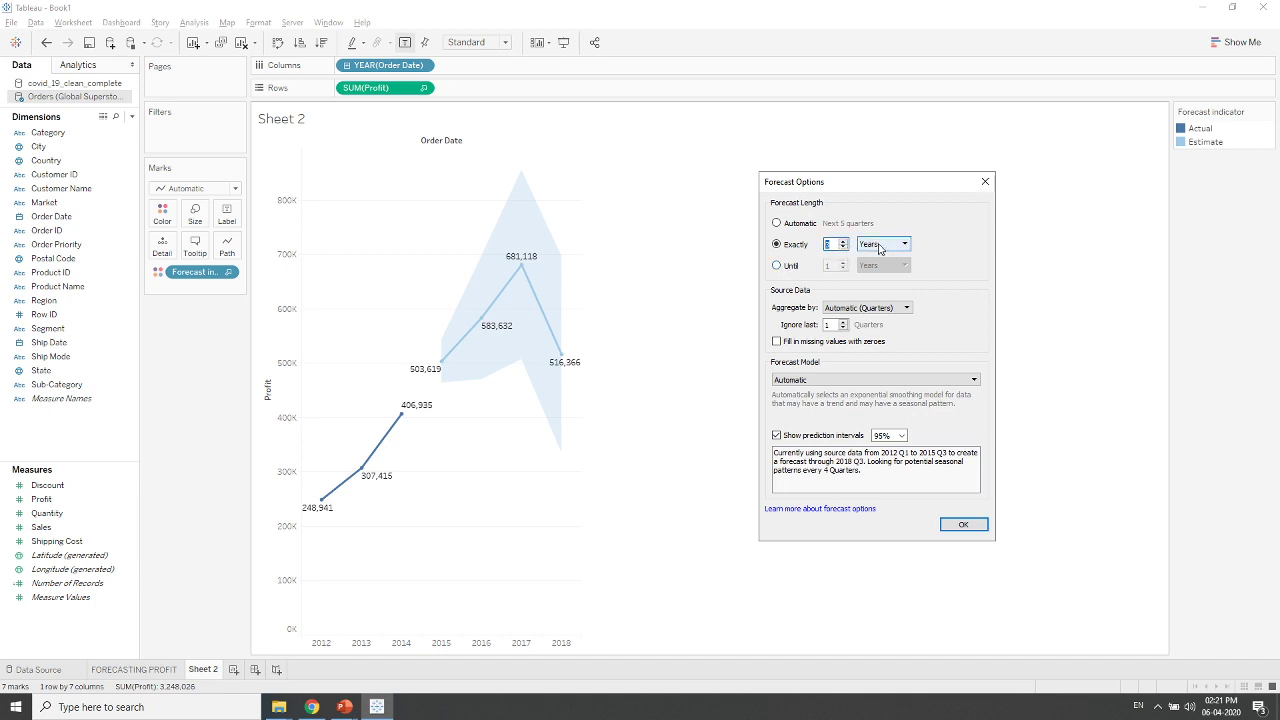
click(876, 265)
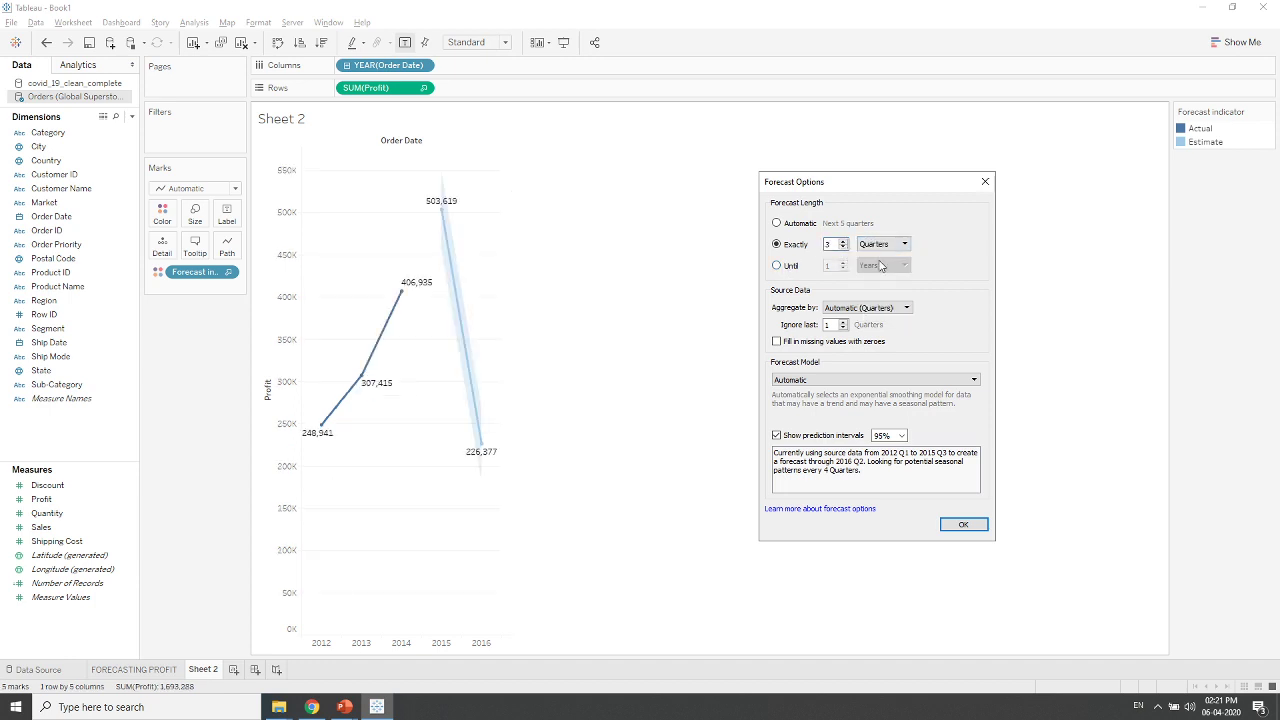
click(884, 246)
click(881, 273)
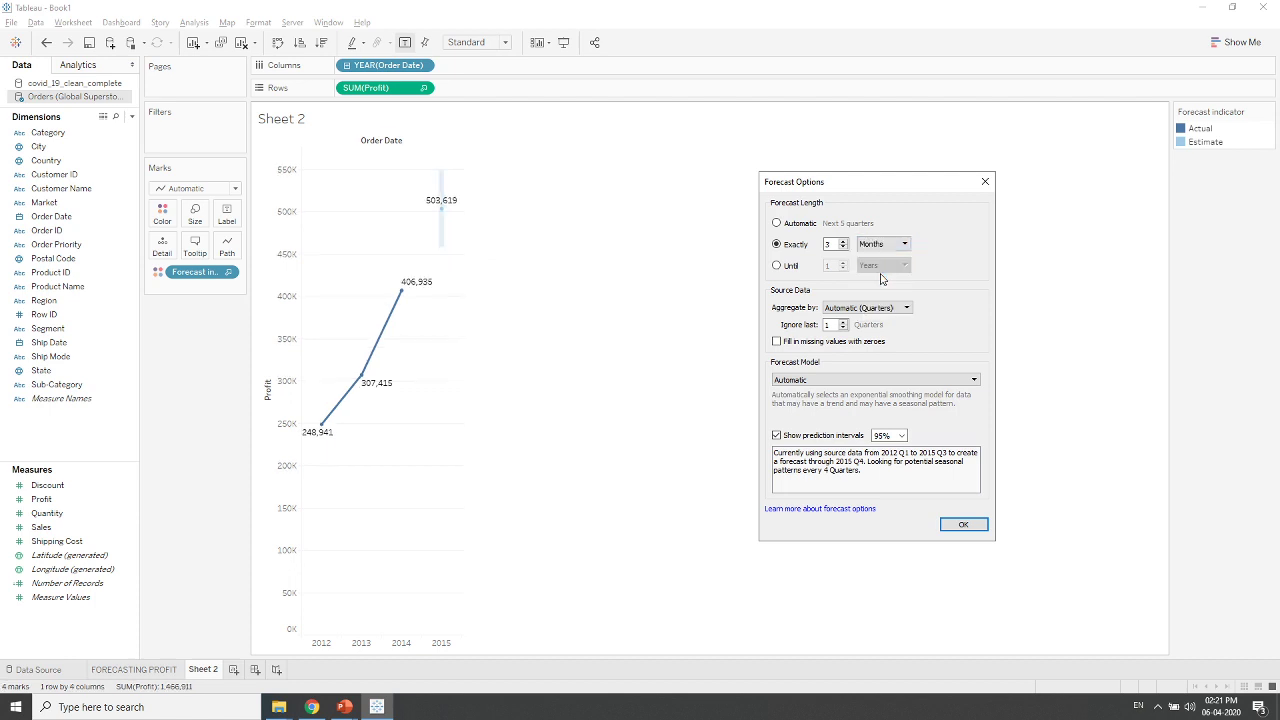
click(877, 246)
click(876, 256)
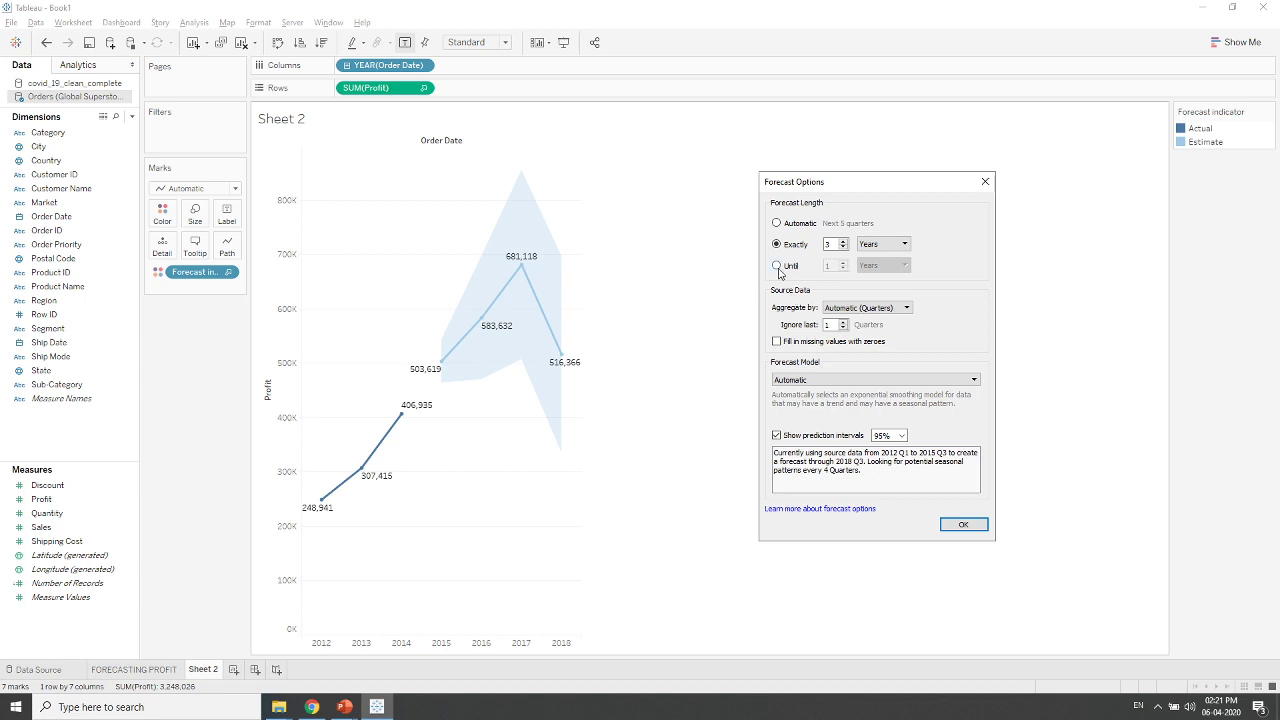
Step: Turn on filling in missing values with zeroes and set the ignored last quarters to 1 after trying another value
click(872, 308)
click(872, 310)
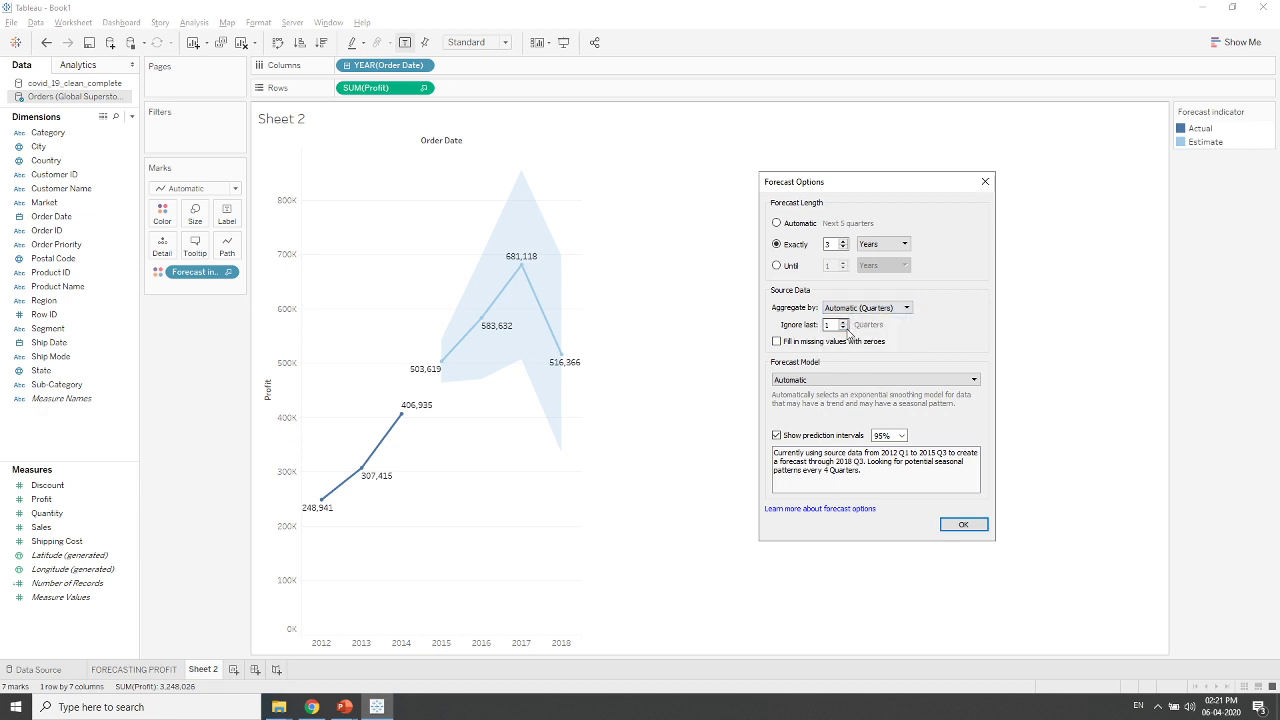
click(843, 328)
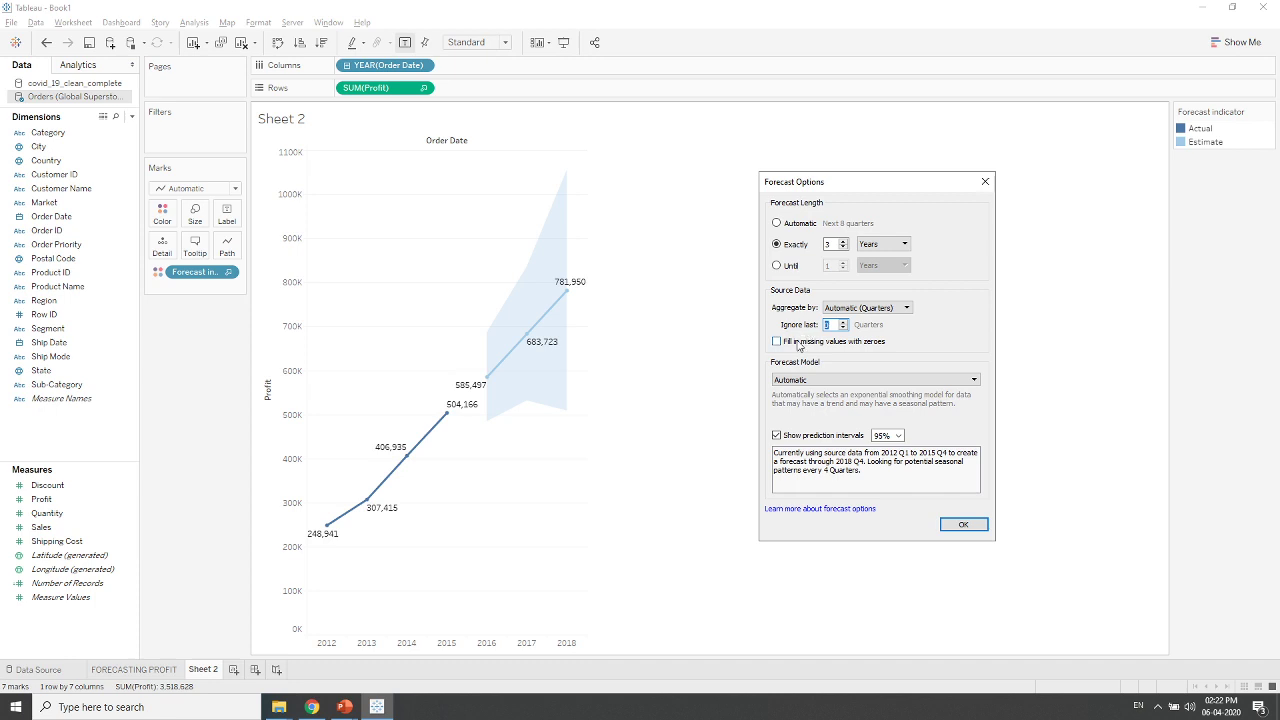
click(799, 345)
click(843, 322)
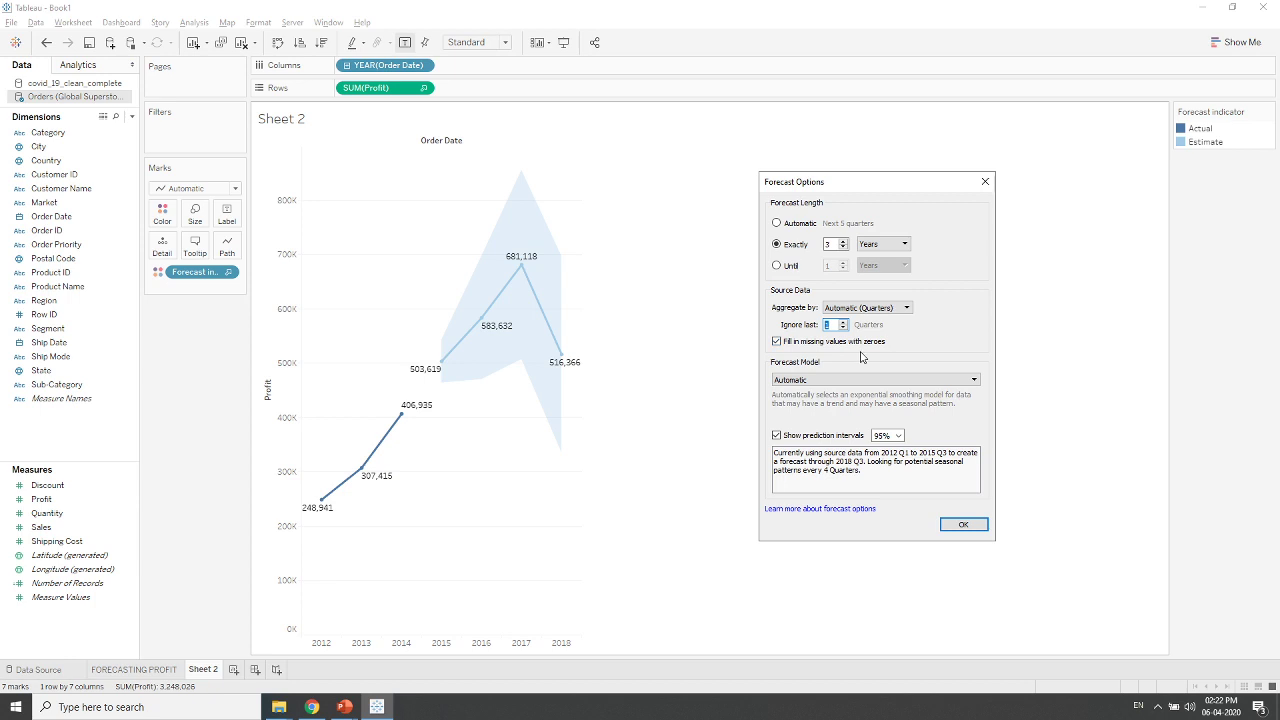
Step: Switch the forecast model to Custom and try the Additive and Multiplicative trends
click(822, 380)
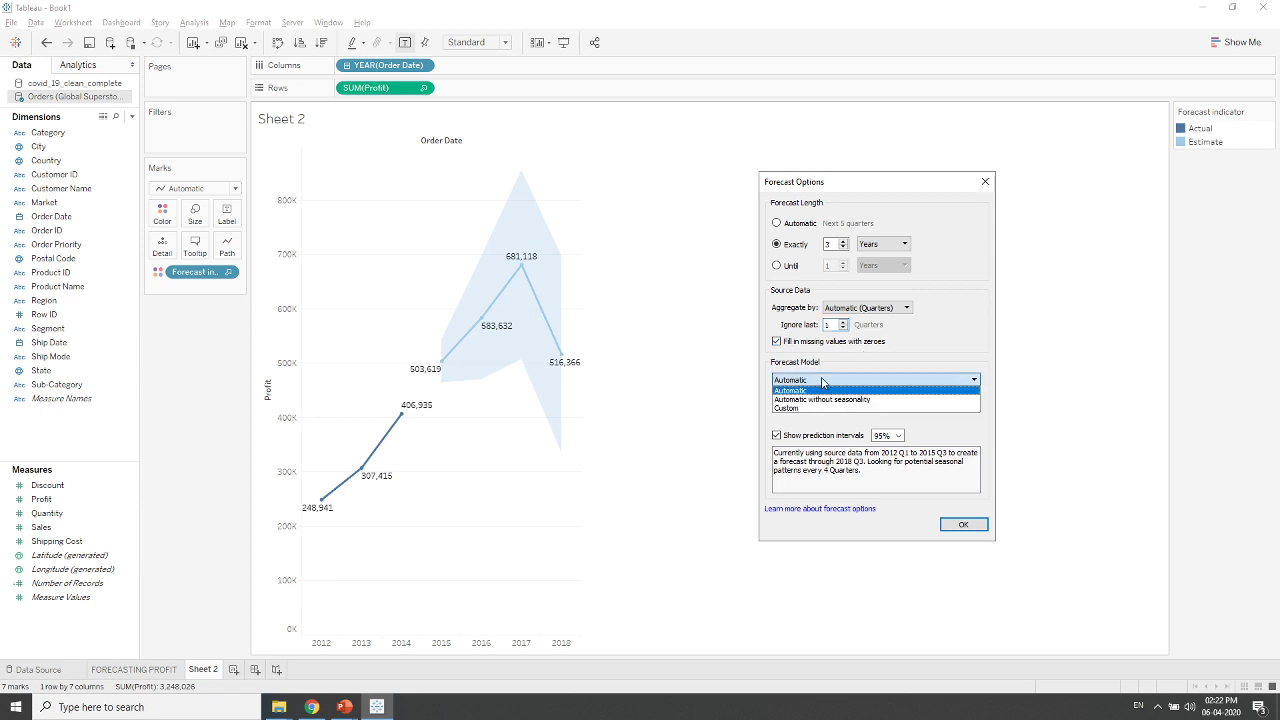
click(822, 380)
click(822, 380)
click(799, 409)
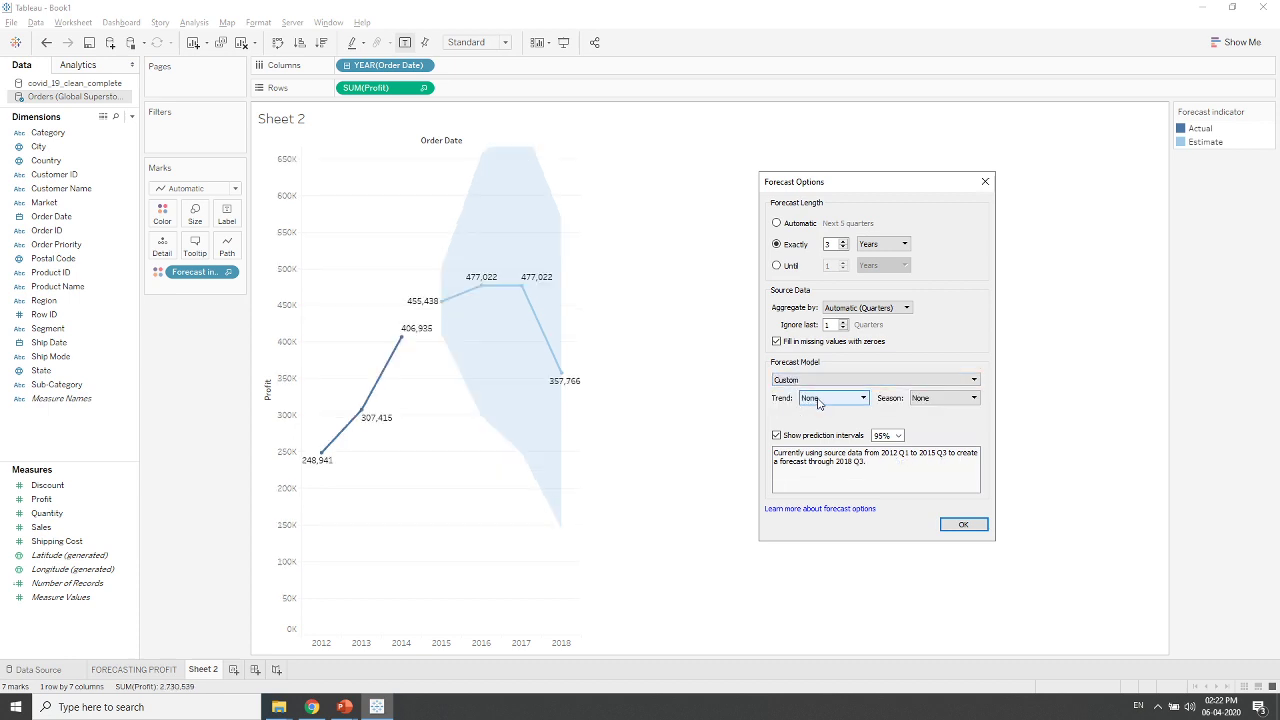
click(820, 400)
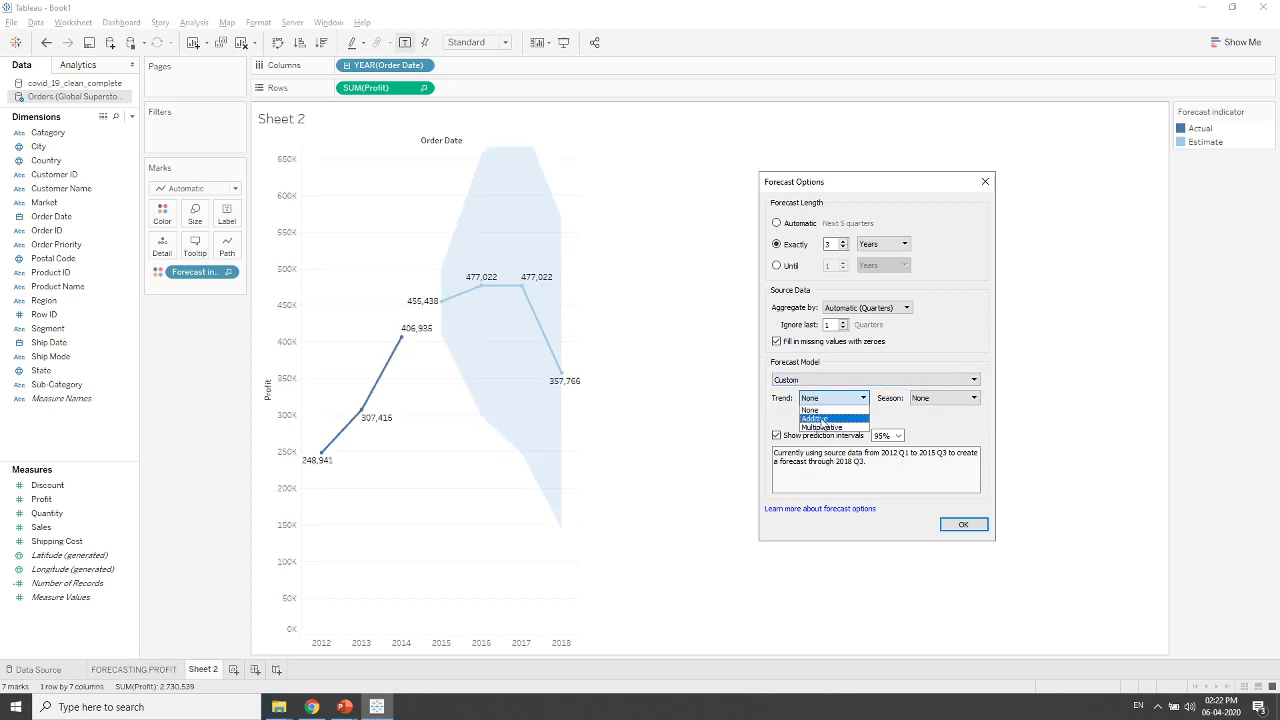
click(822, 418)
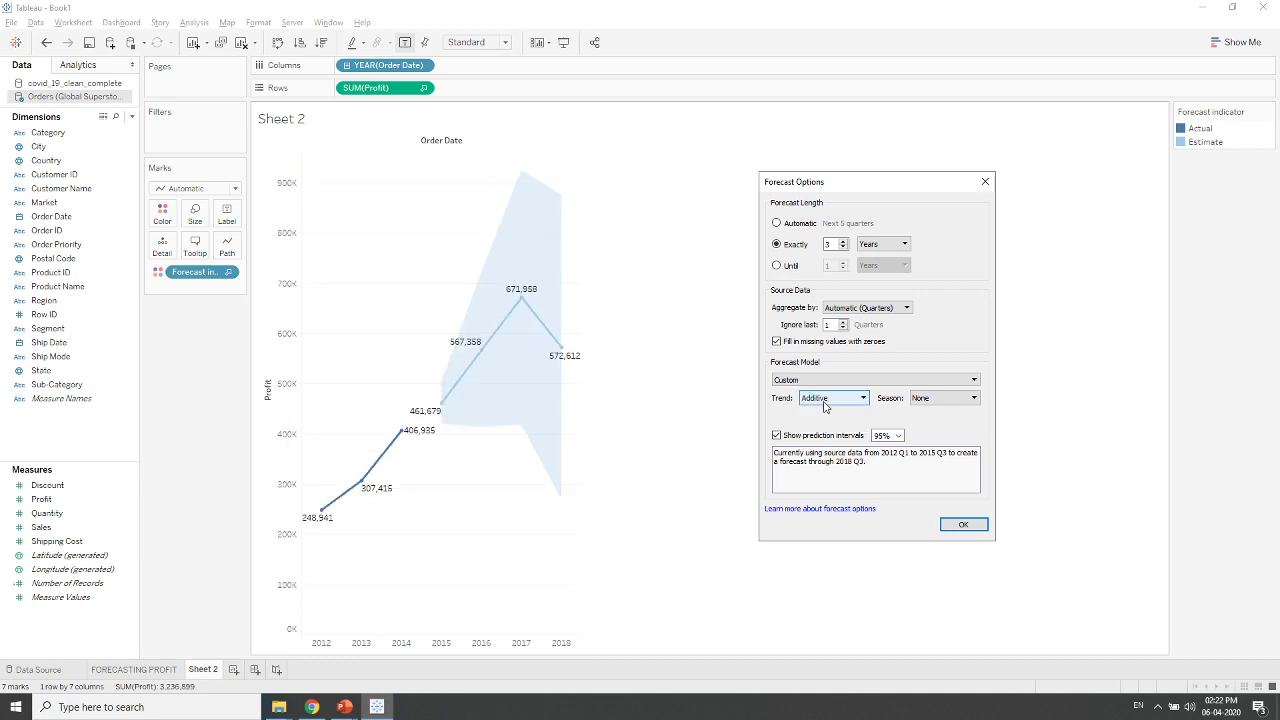
click(824, 402)
click(822, 431)
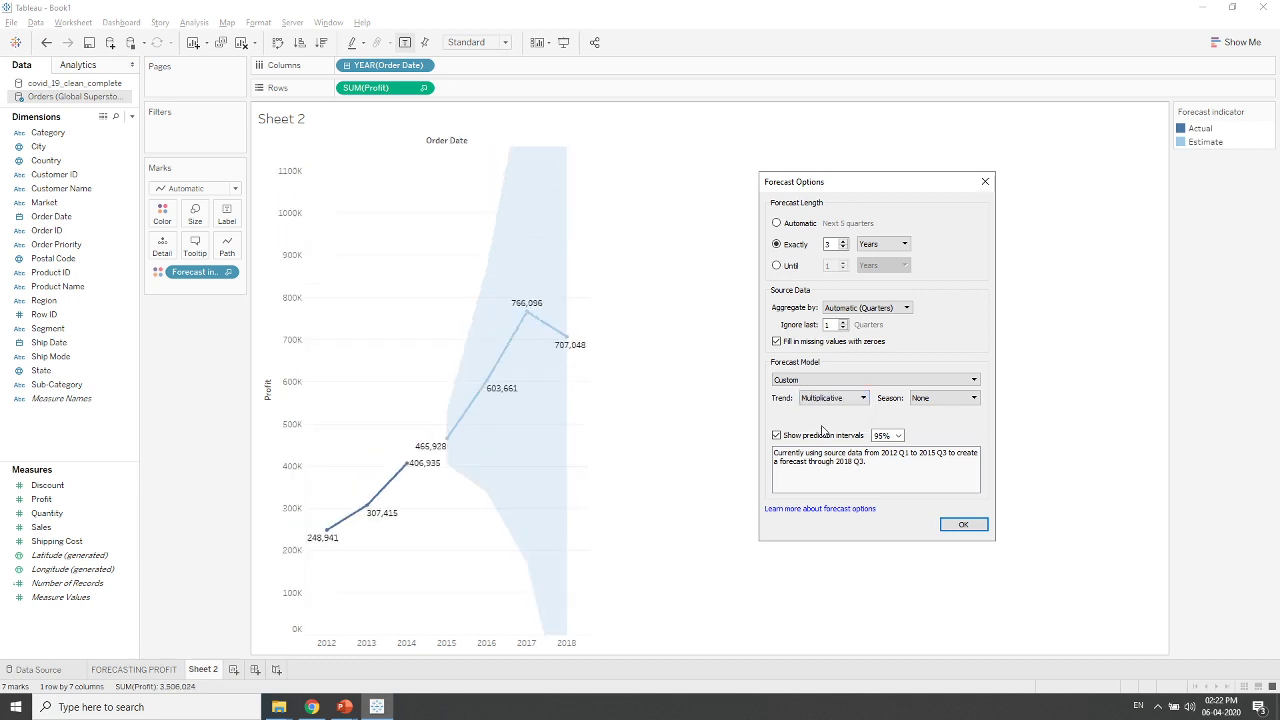
Step: Keep the custom model's season at None and return the forecast model to Automatic
click(945, 398)
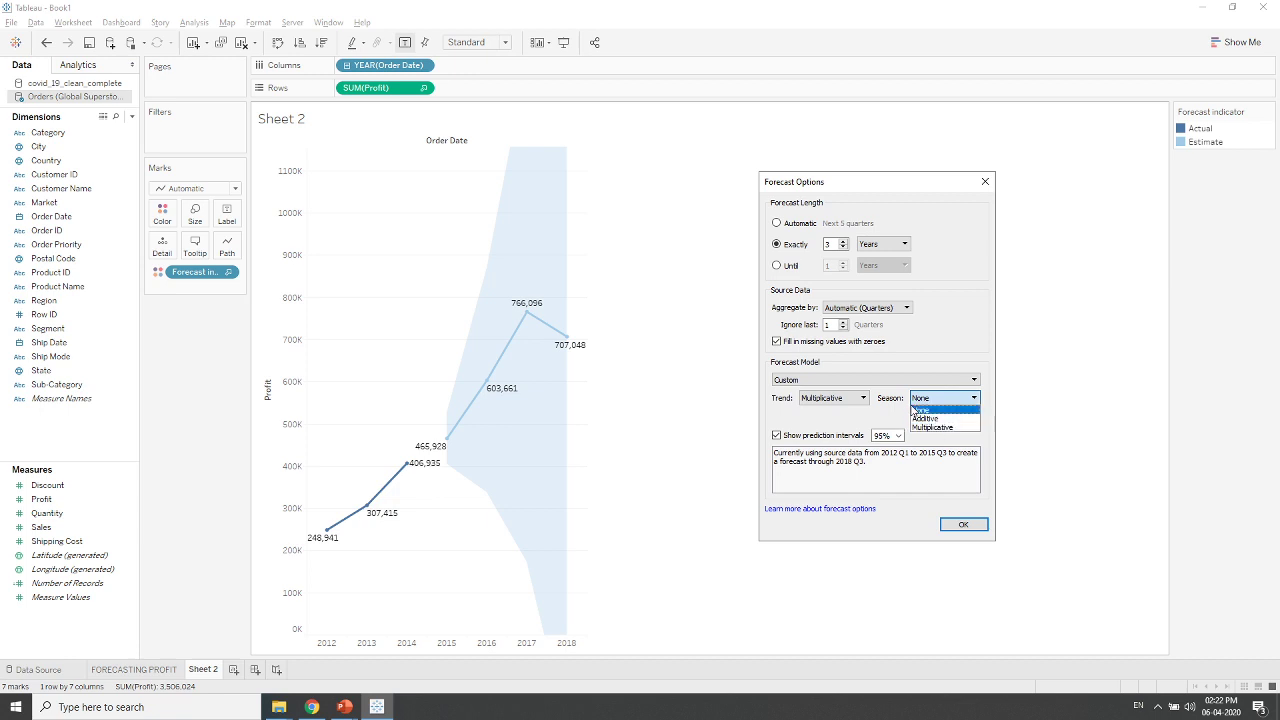
click(913, 409)
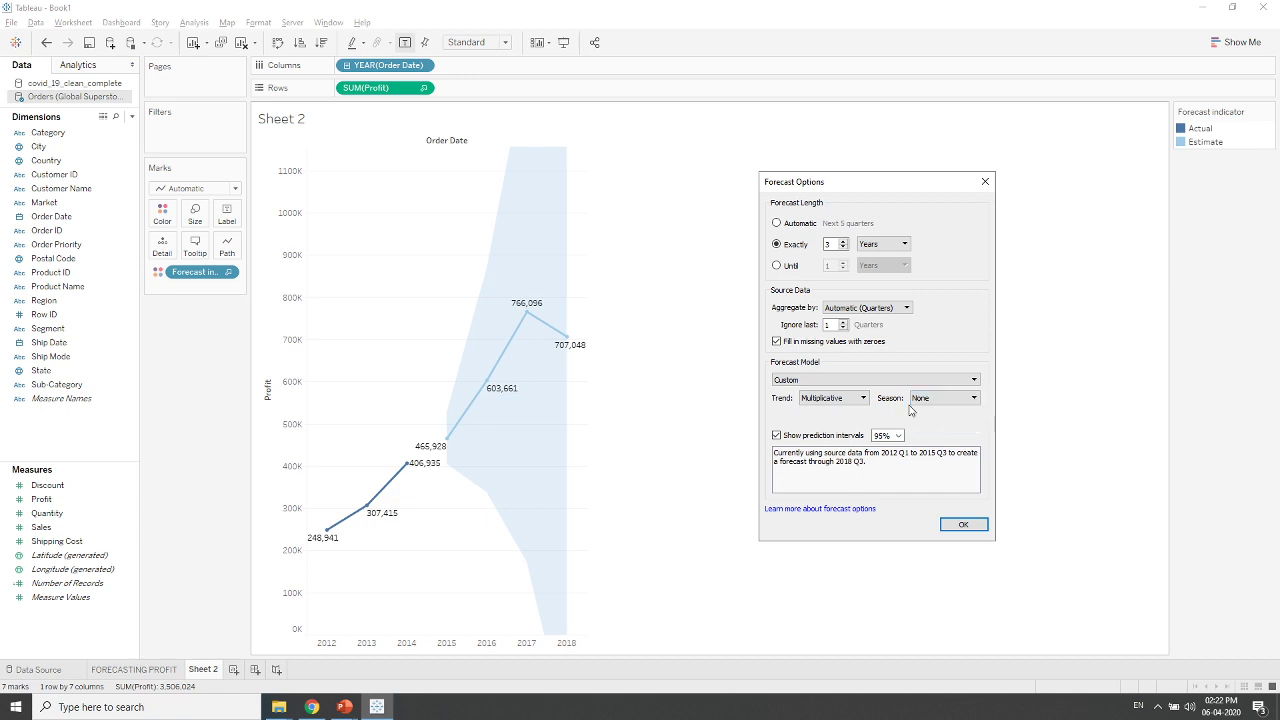
click(845, 380)
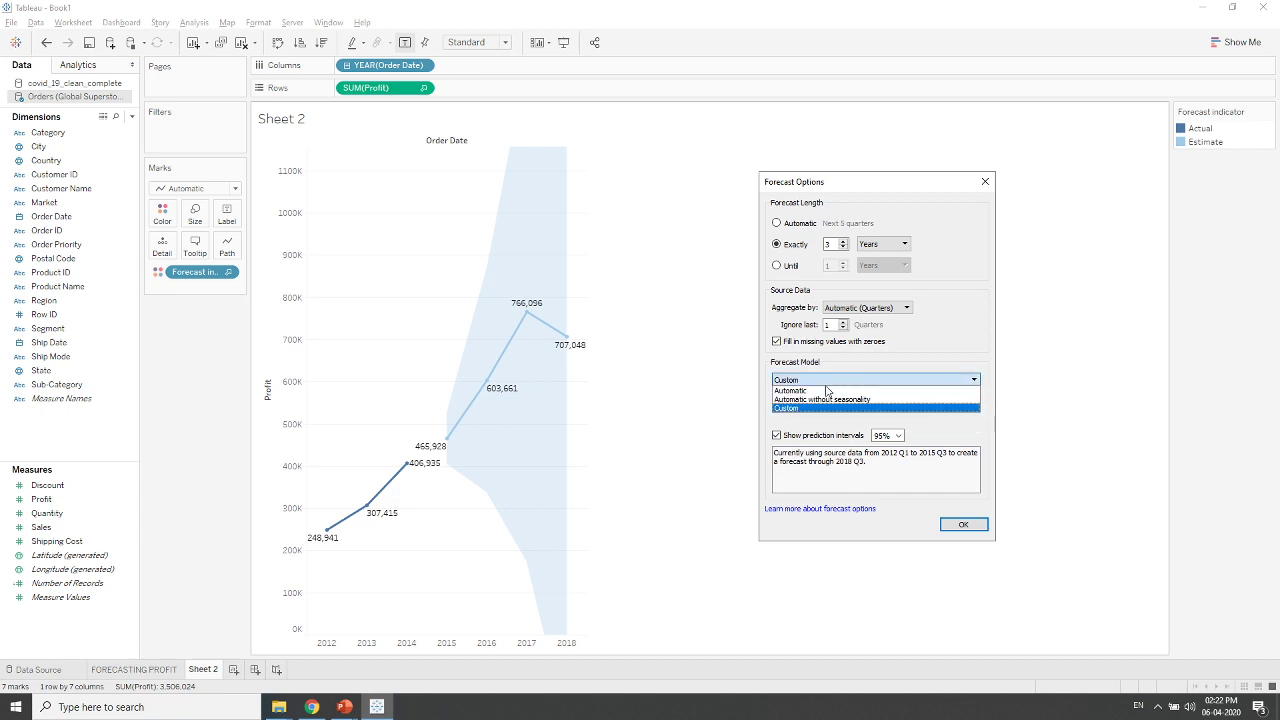
click(820, 392)
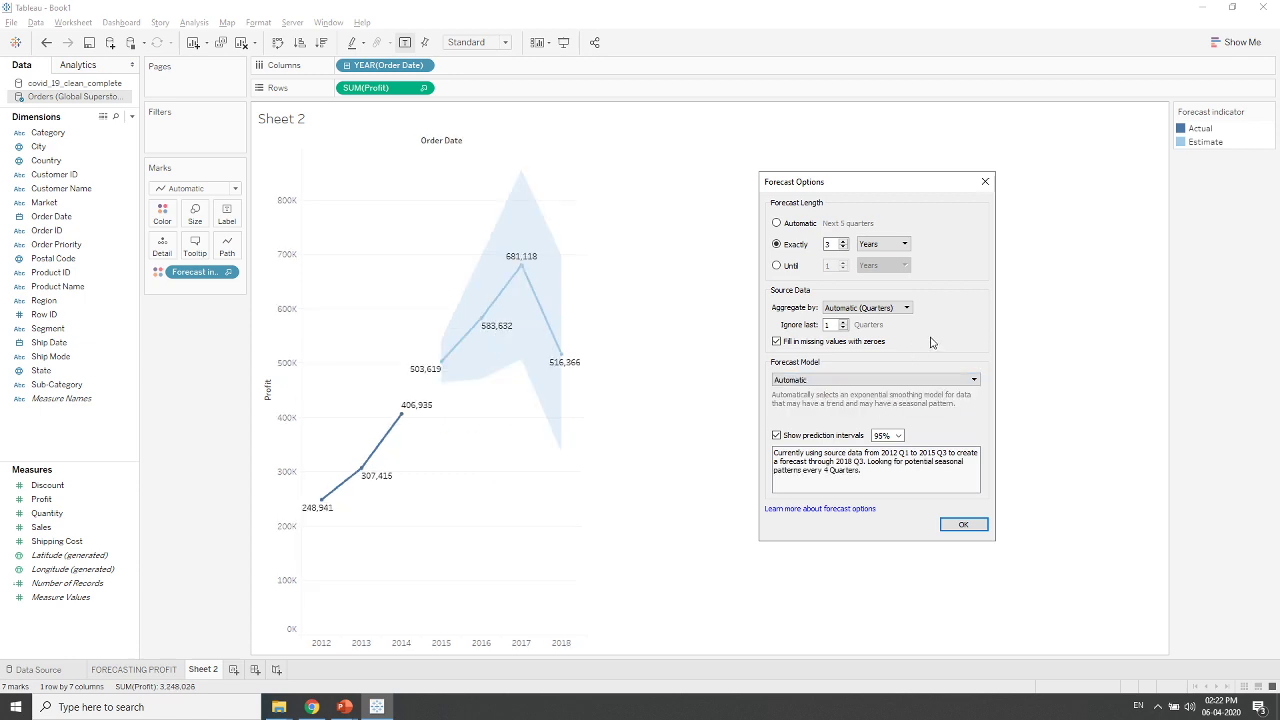
Step: Try prediction intervals of 90% and 99% on the forecast
click(898, 436)
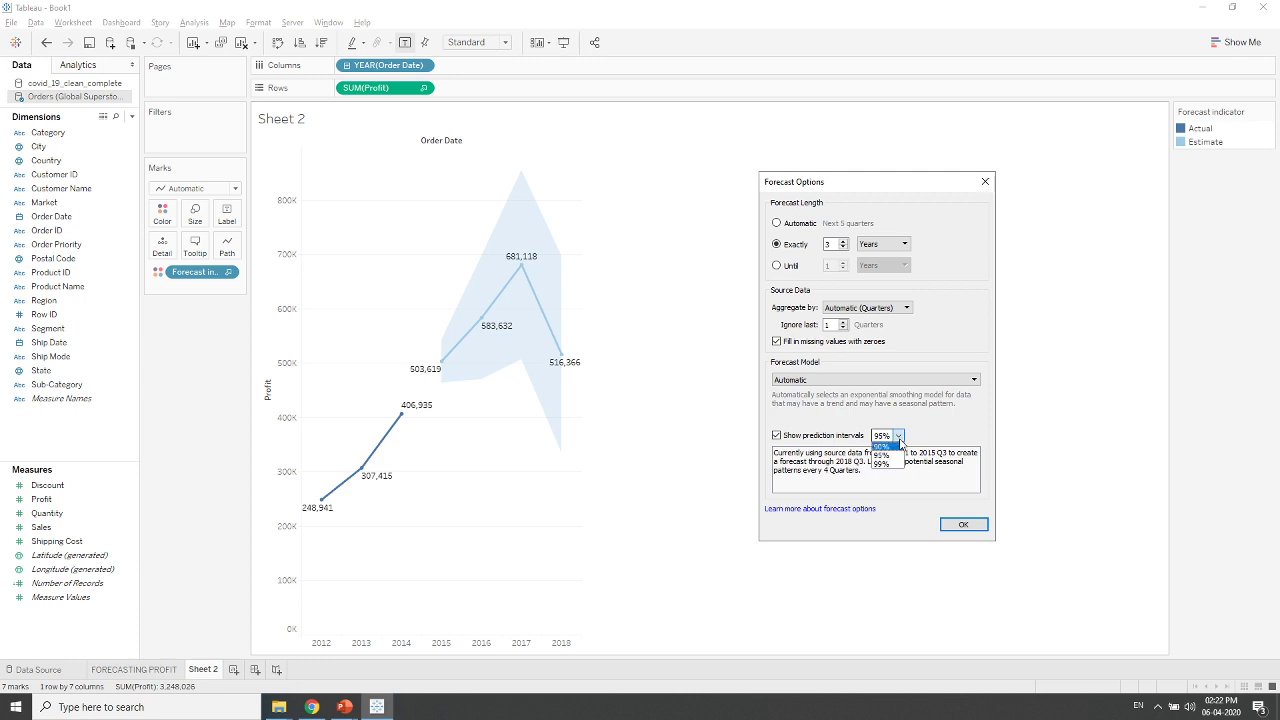
click(899, 440)
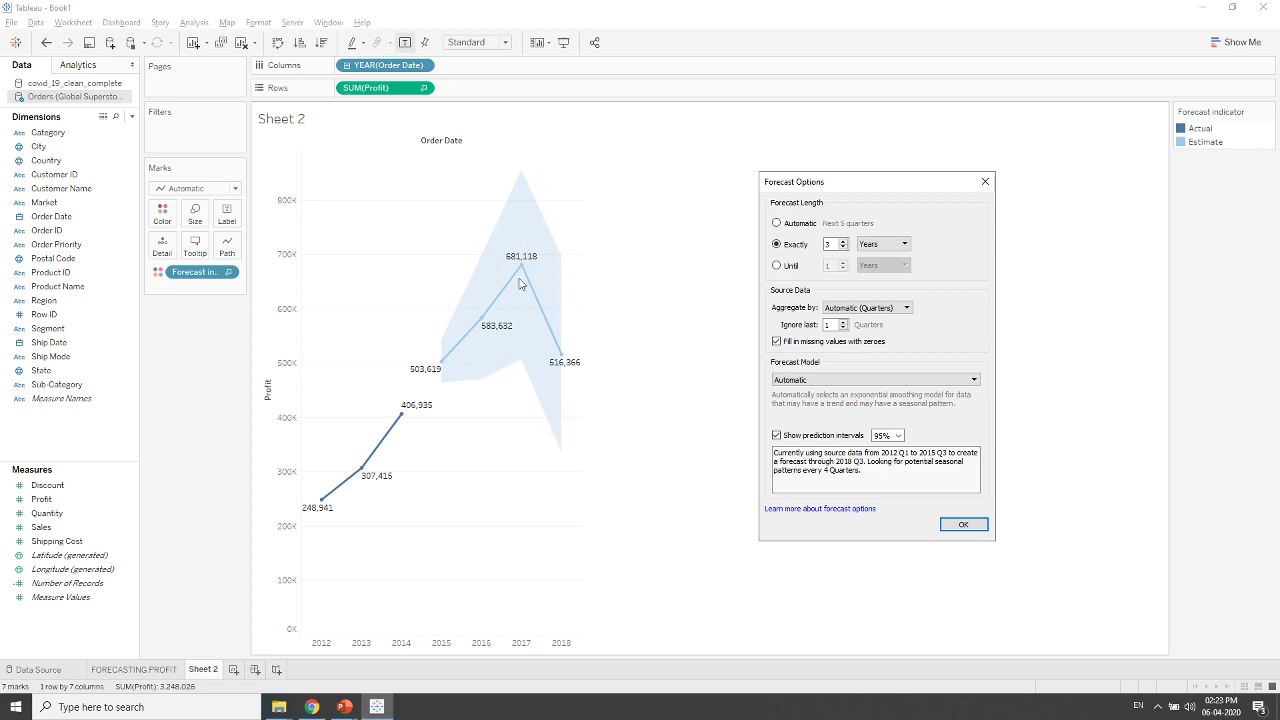
click(897, 435)
click(893, 450)
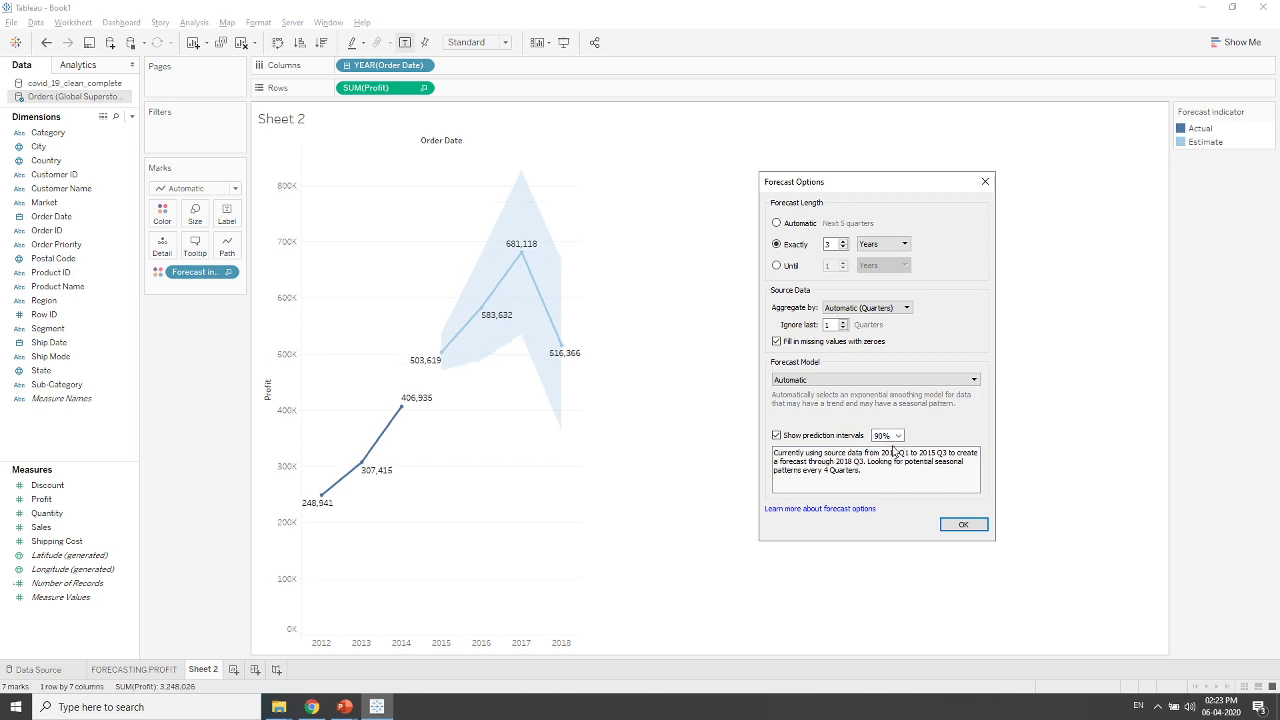
click(899, 437)
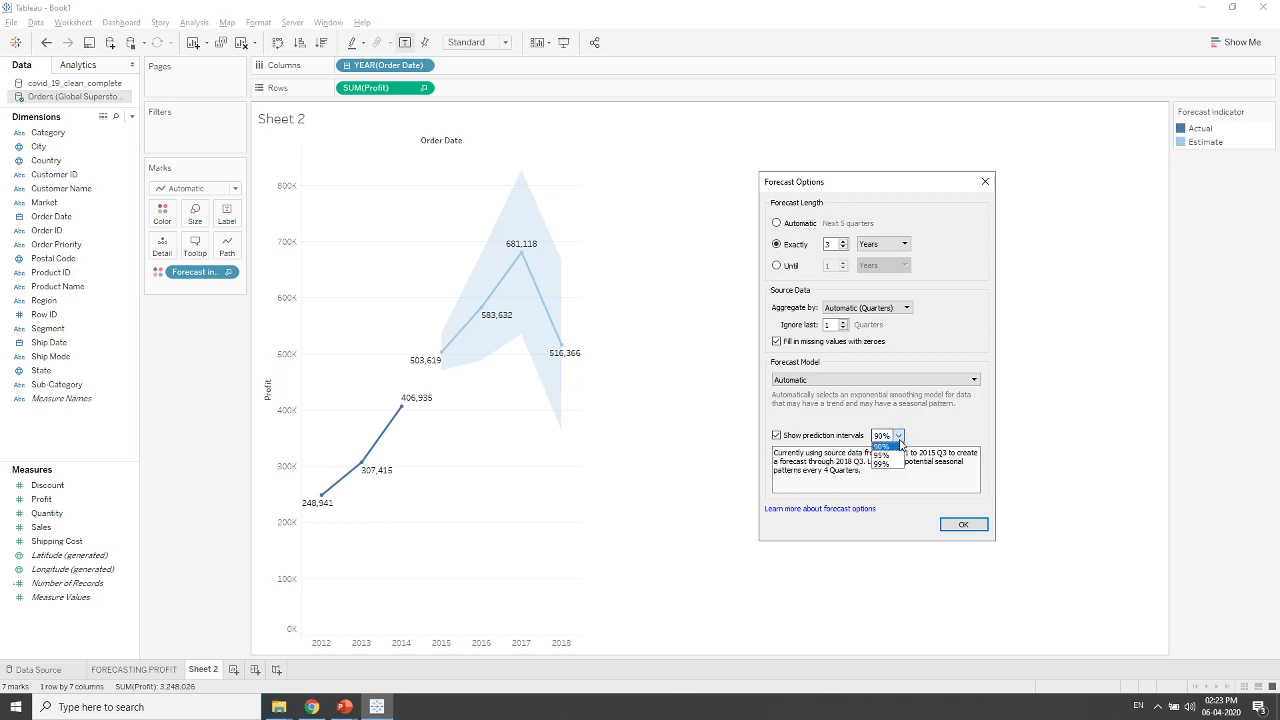
click(884, 464)
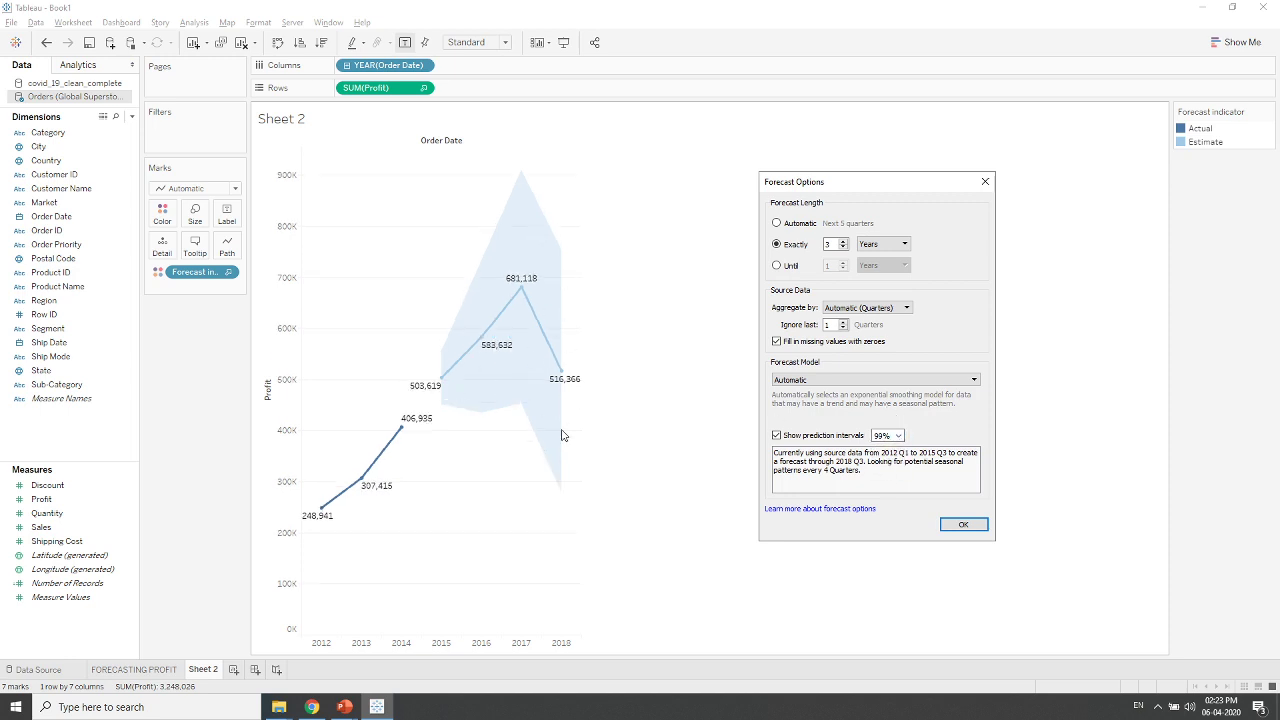
Step: Set the prediction intervals to 95% and accept the forecast options
click(899, 435)
click(886, 447)
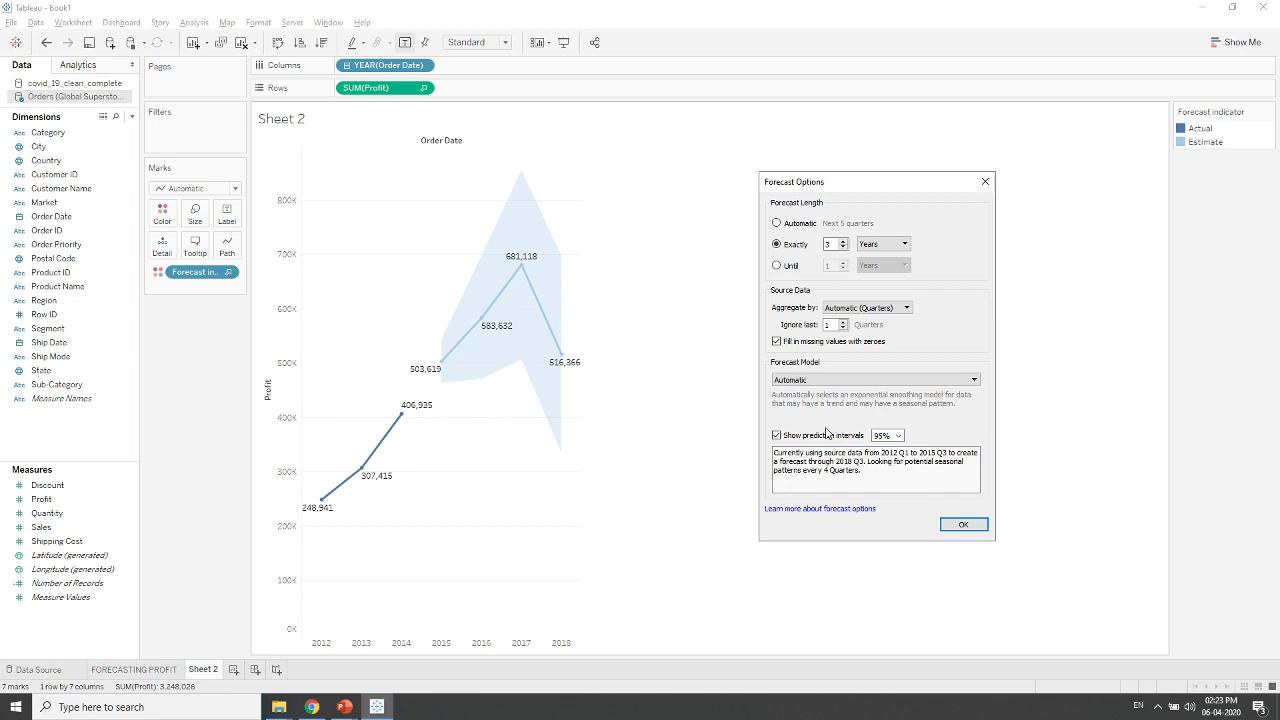
click(899, 436)
click(886, 460)
click(958, 527)
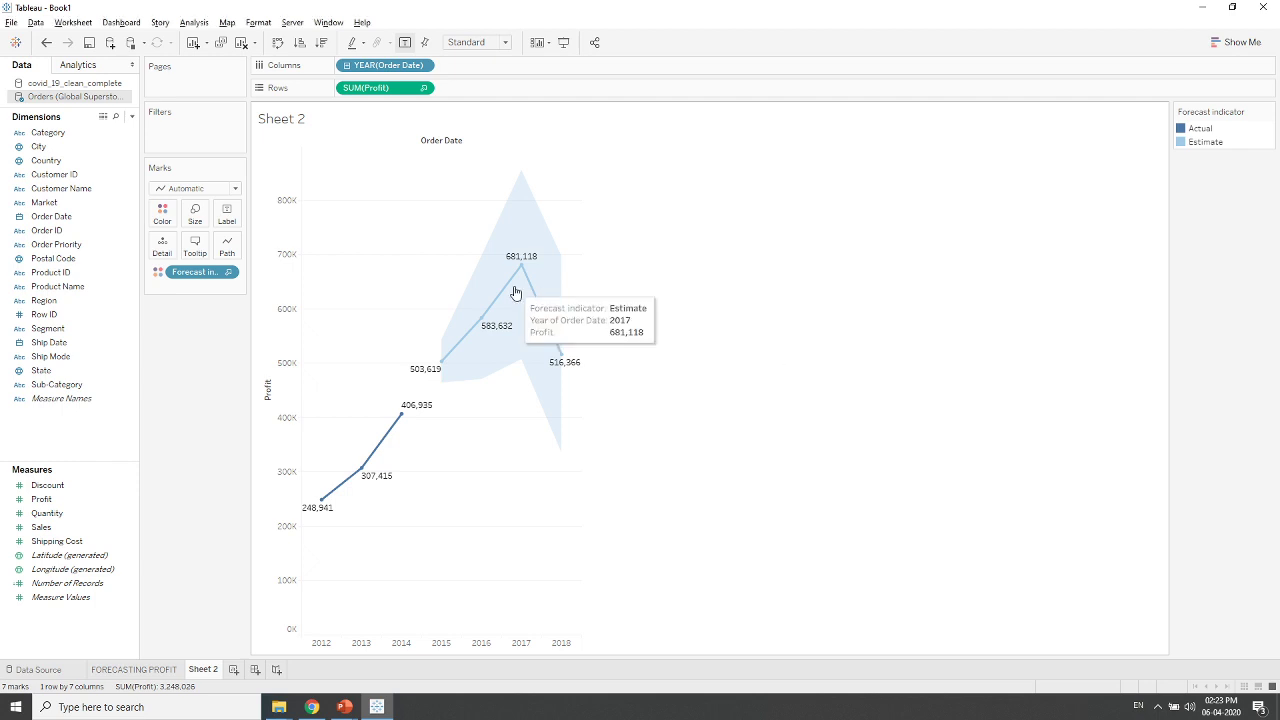
Step: Open the forecast description, review its summary of options and the Sum of Profit details, and close it
right_click(455, 420)
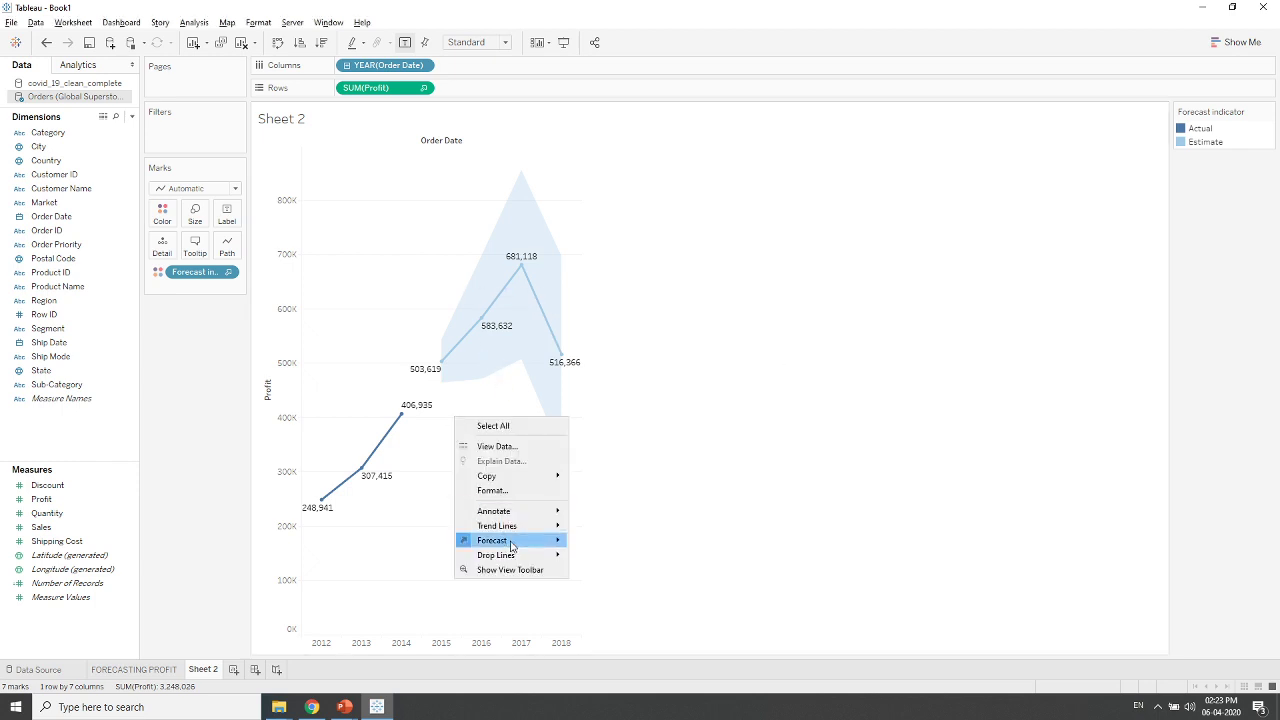
mouse_move(512, 546)
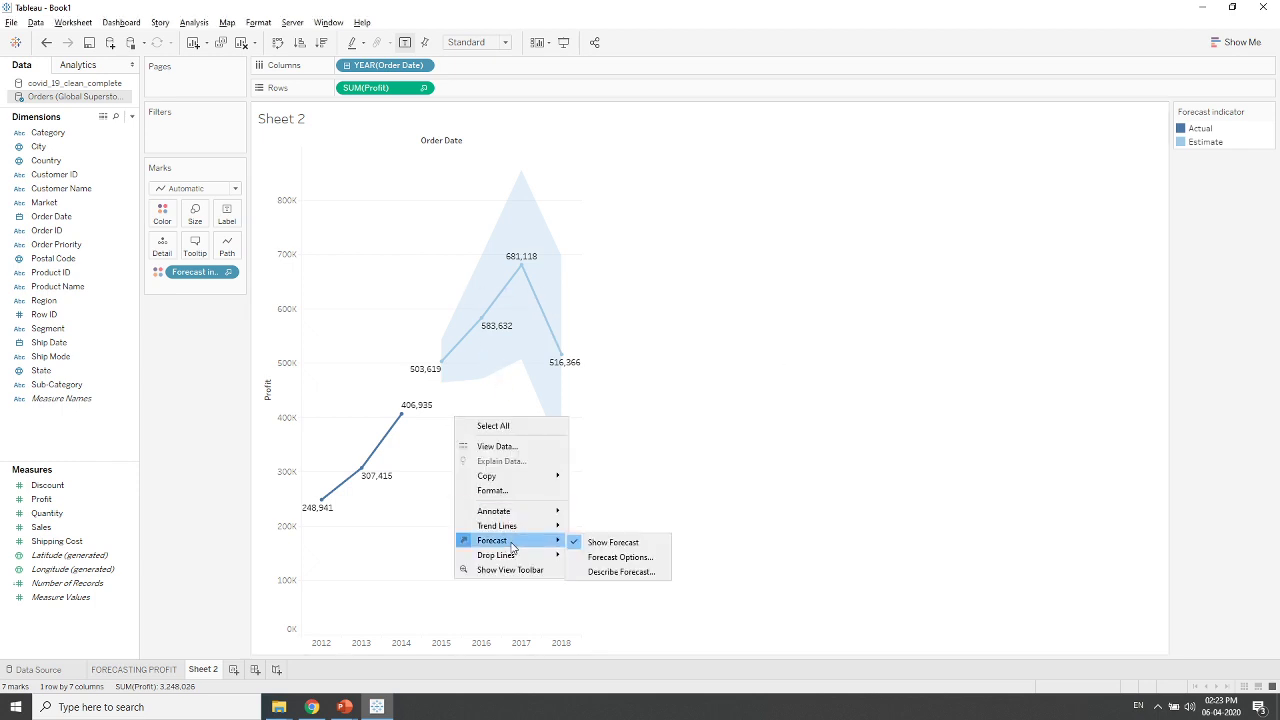
click(600, 572)
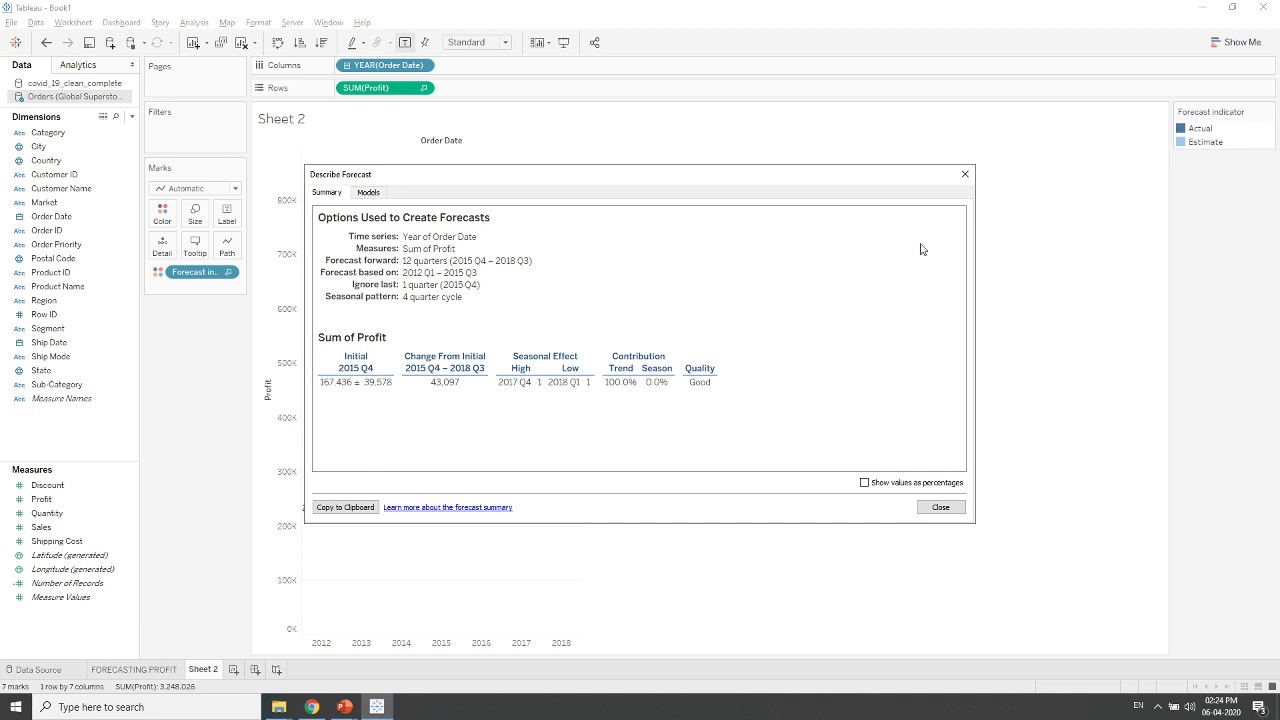
click(963, 176)
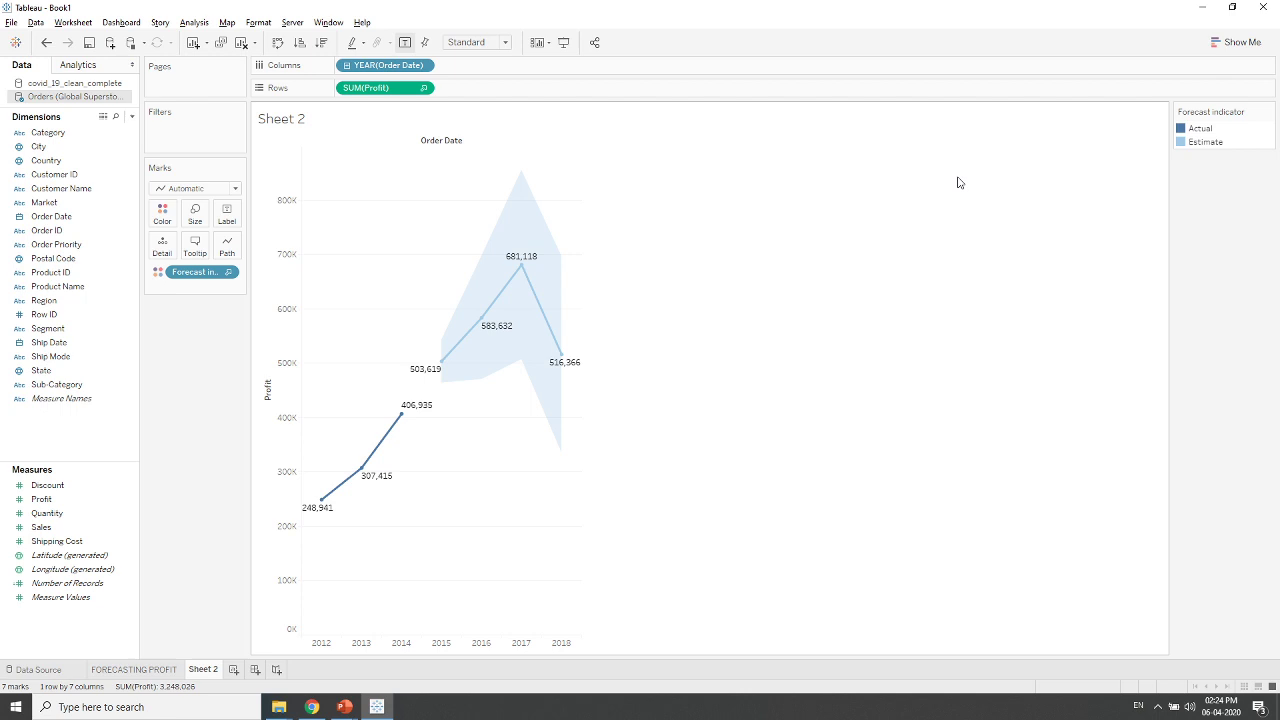
Step: Drill Order Date down to quarters and months in the columns, and remove the quarter and year levels
click(369, 66)
right_click(369, 66)
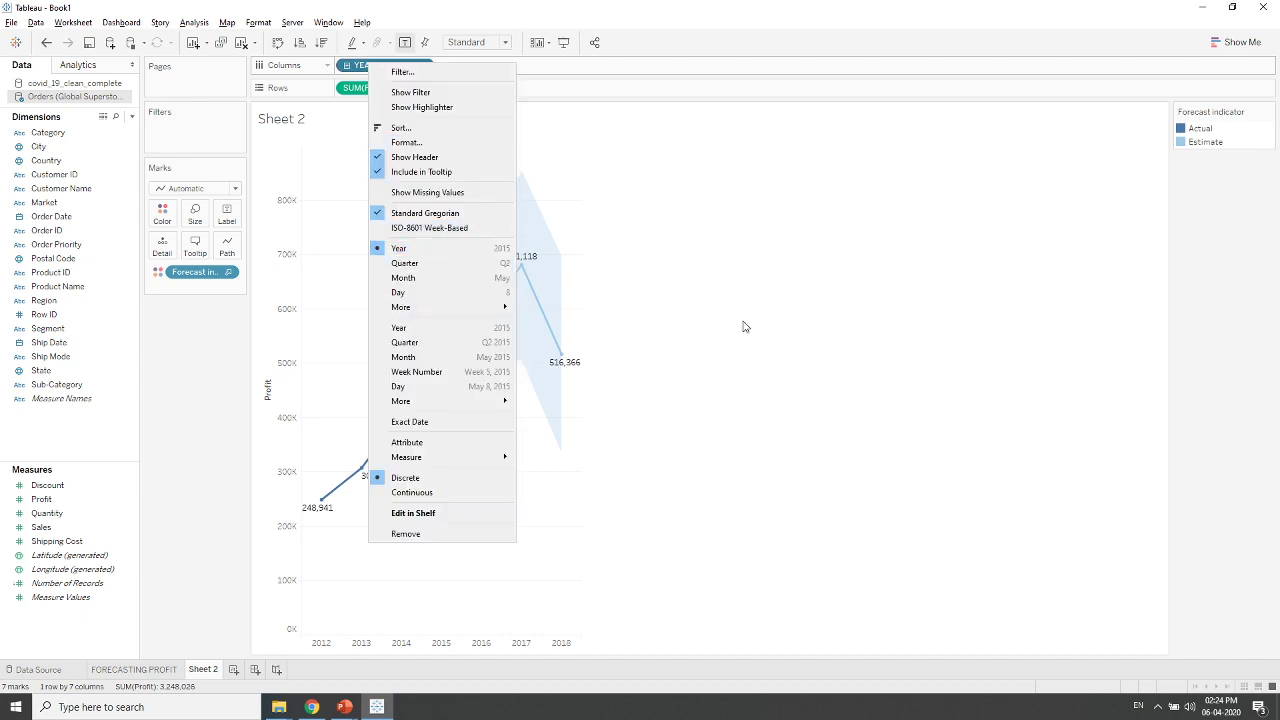
click(744, 326)
click(346, 67)
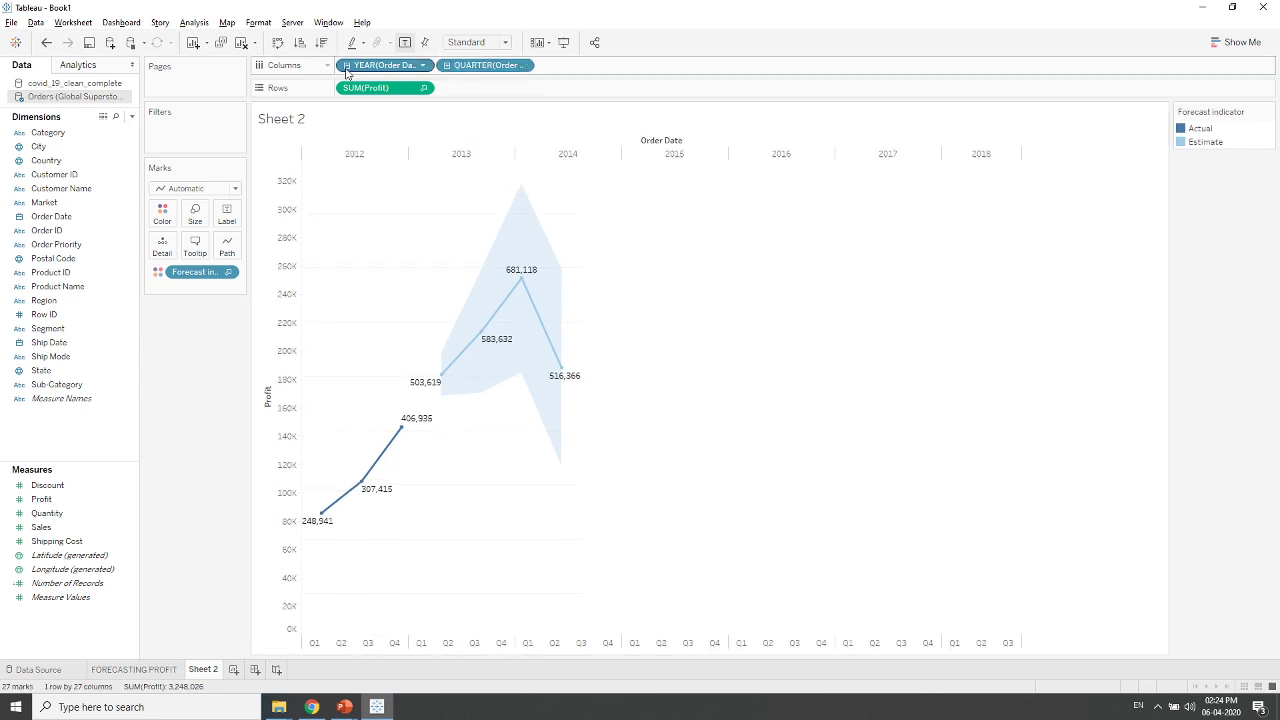
click(448, 65)
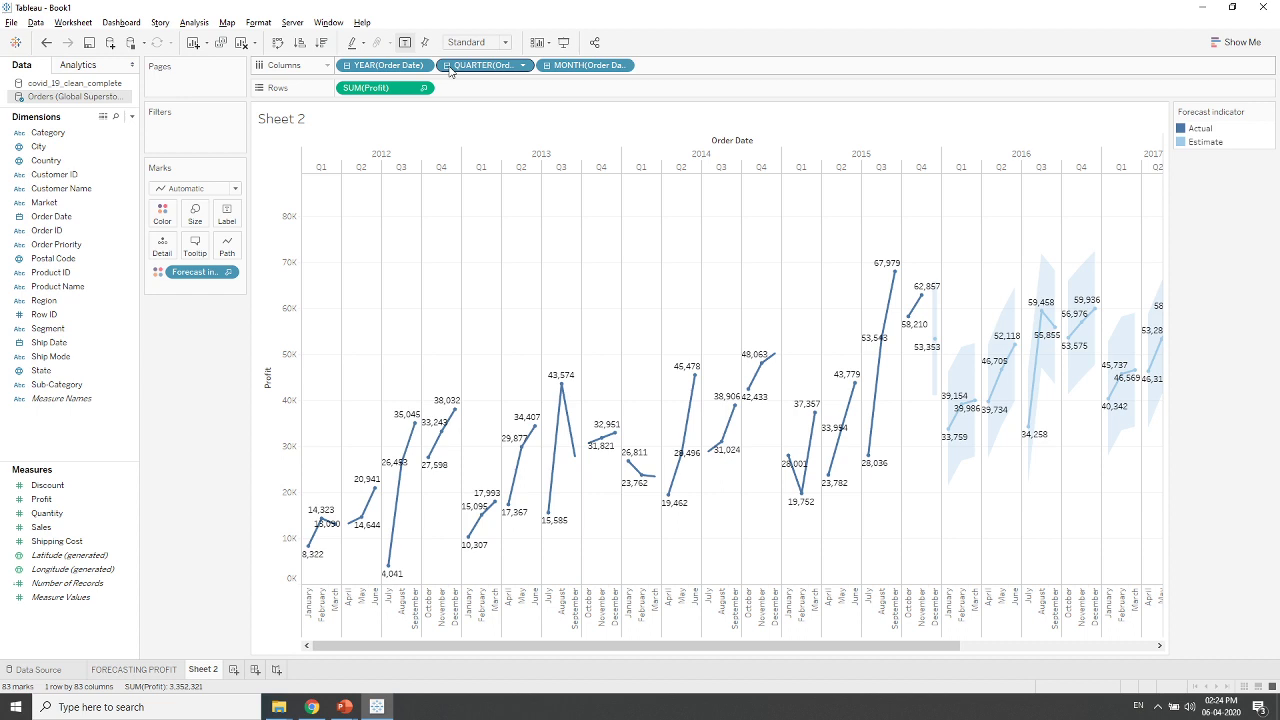
drag(466, 70, 186, 362)
drag(375, 75, 202, 384)
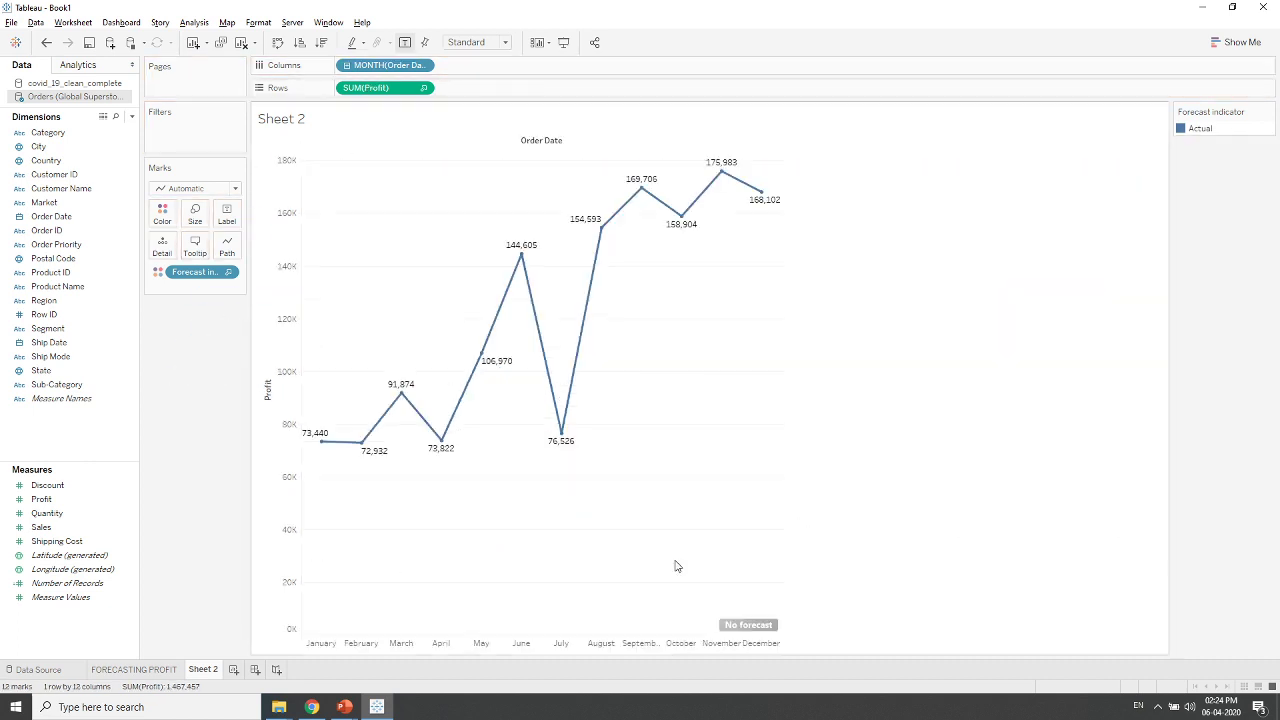
Step: Check the forecast note on the month-only chart and review its forecast options without changing them
mouse_move(740, 627)
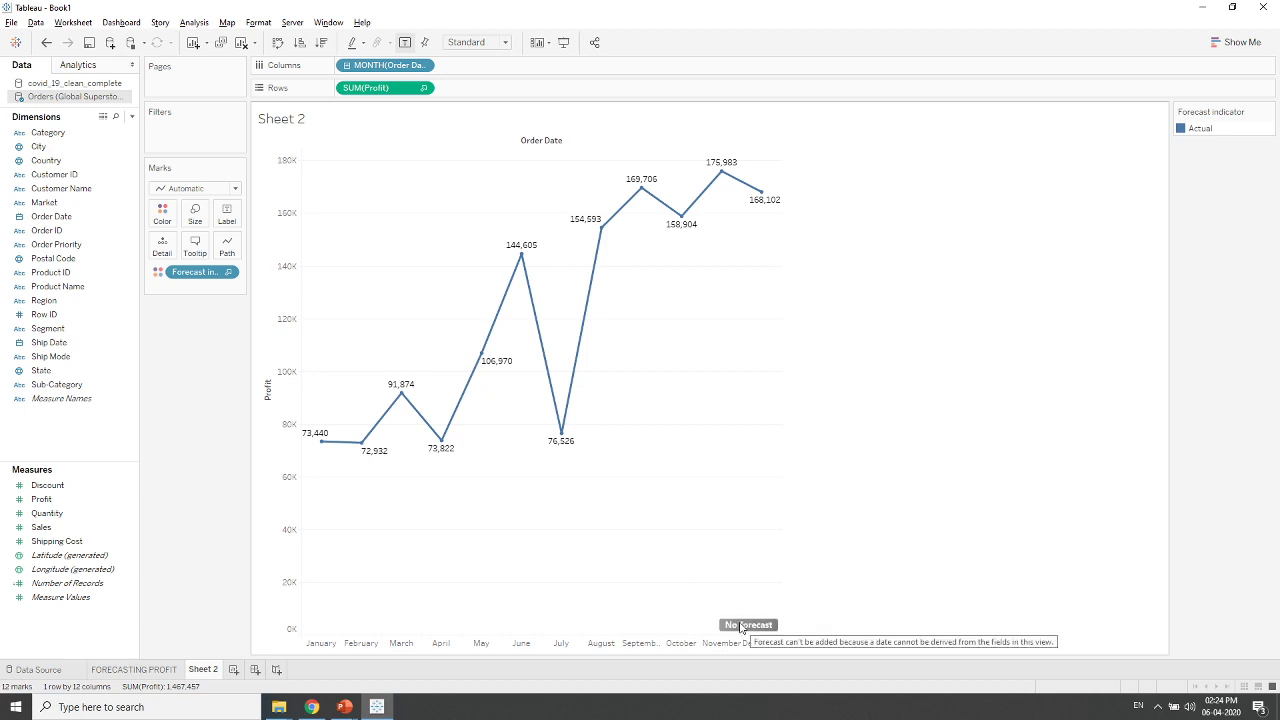
right_click(692, 429)
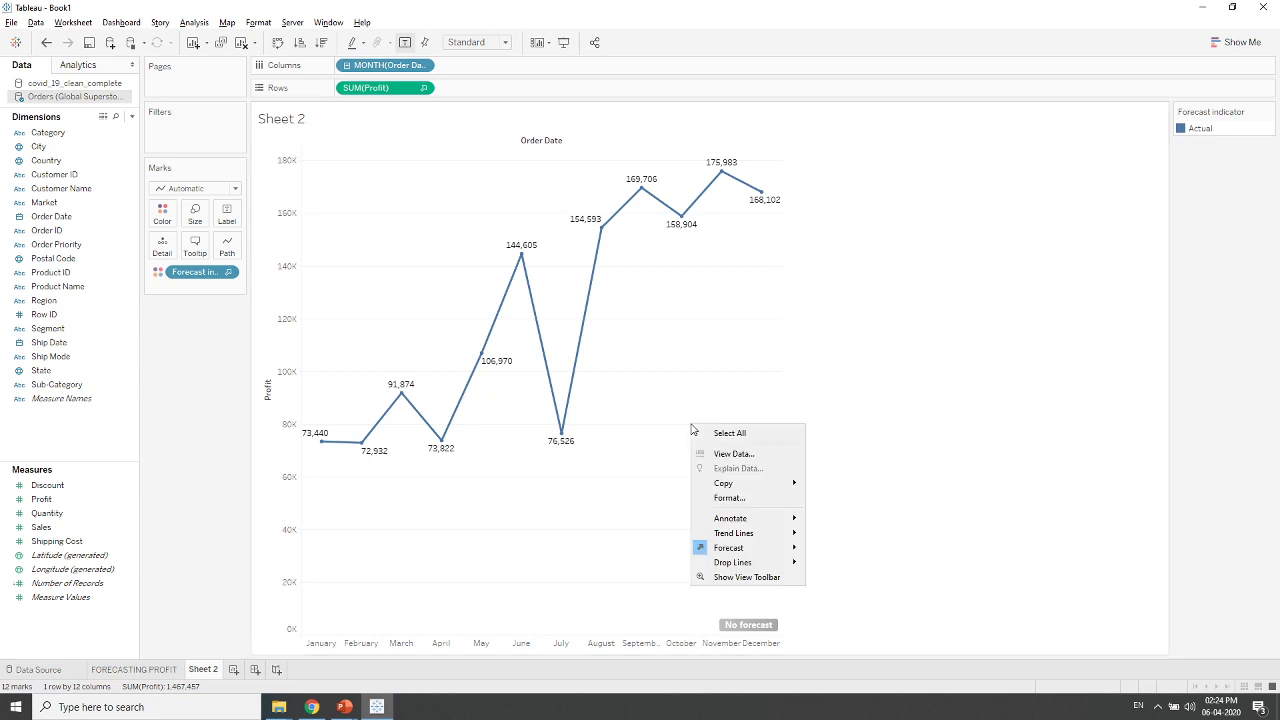
mouse_move(740, 549)
click(828, 564)
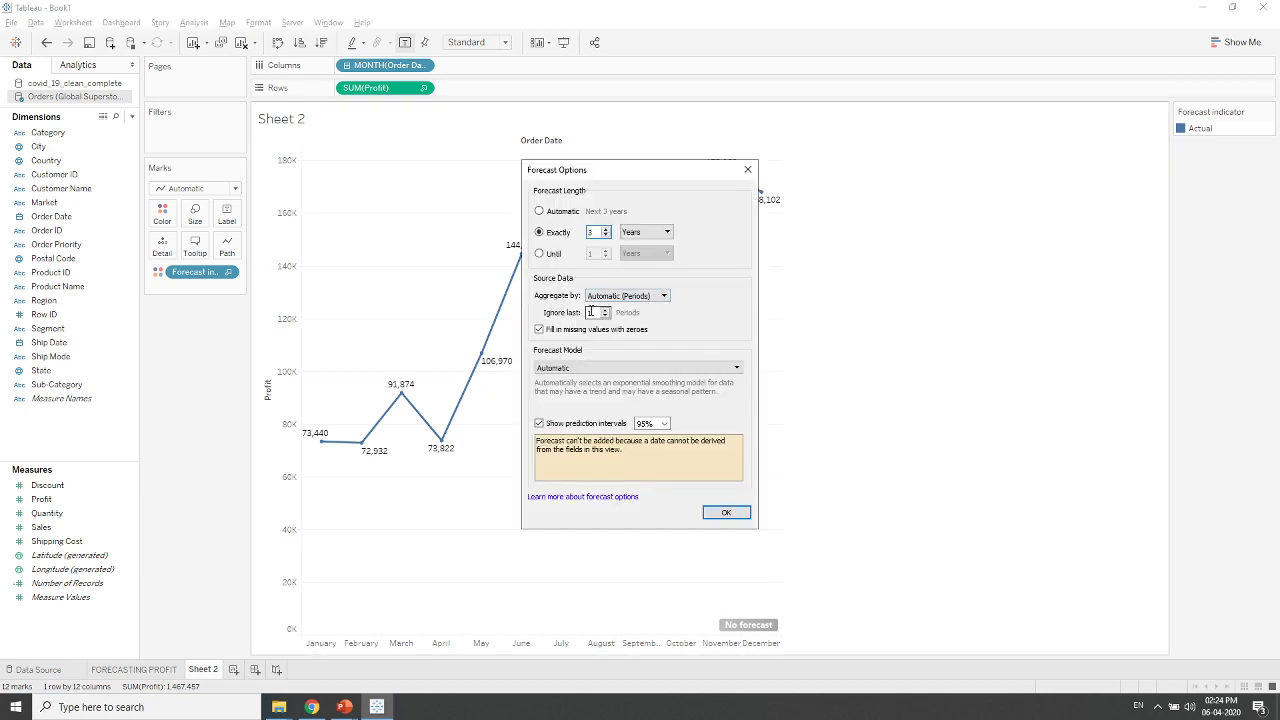
click(748, 172)
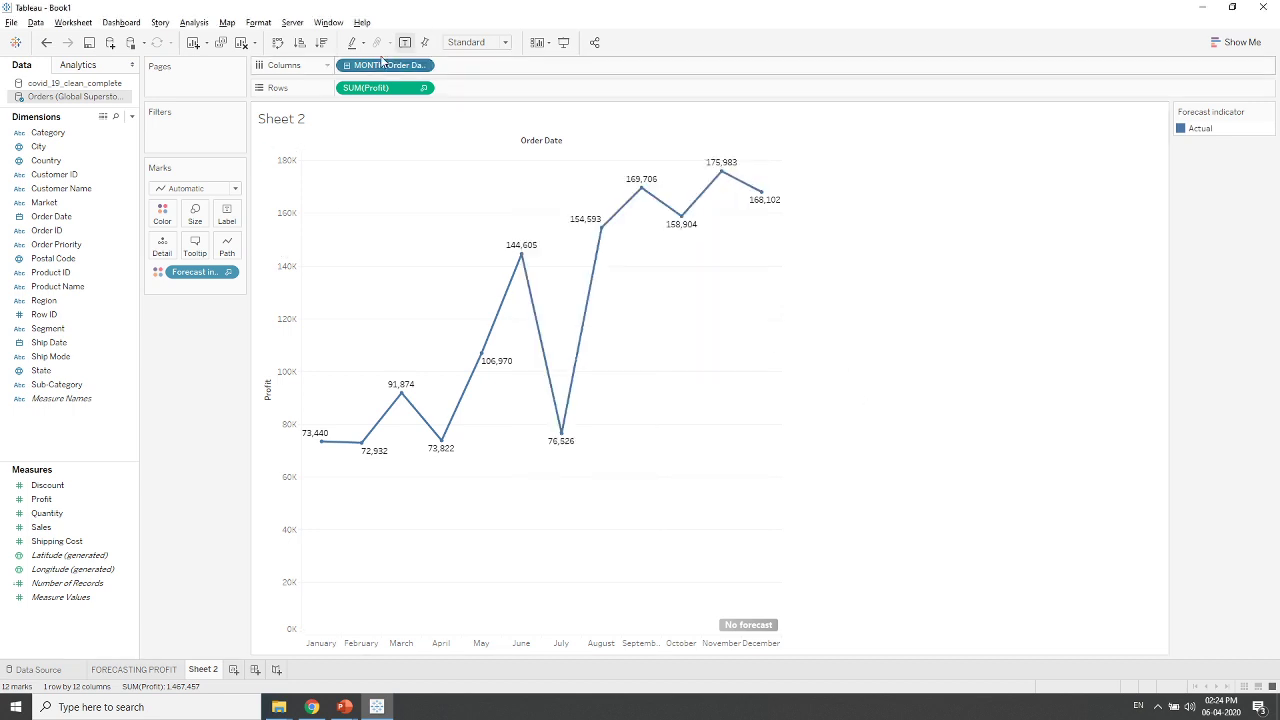
Step: Set Order Date back to Year and drill it down to months, with the quarter level removed
right_click(382, 65)
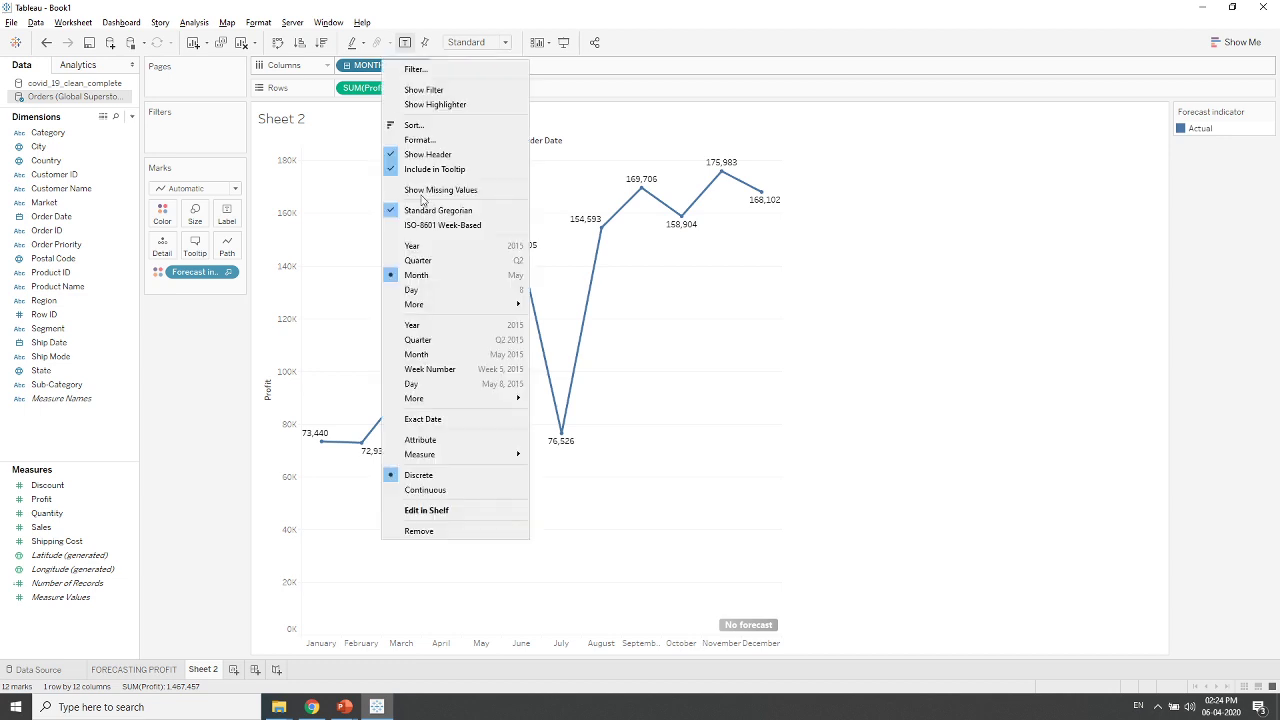
click(423, 248)
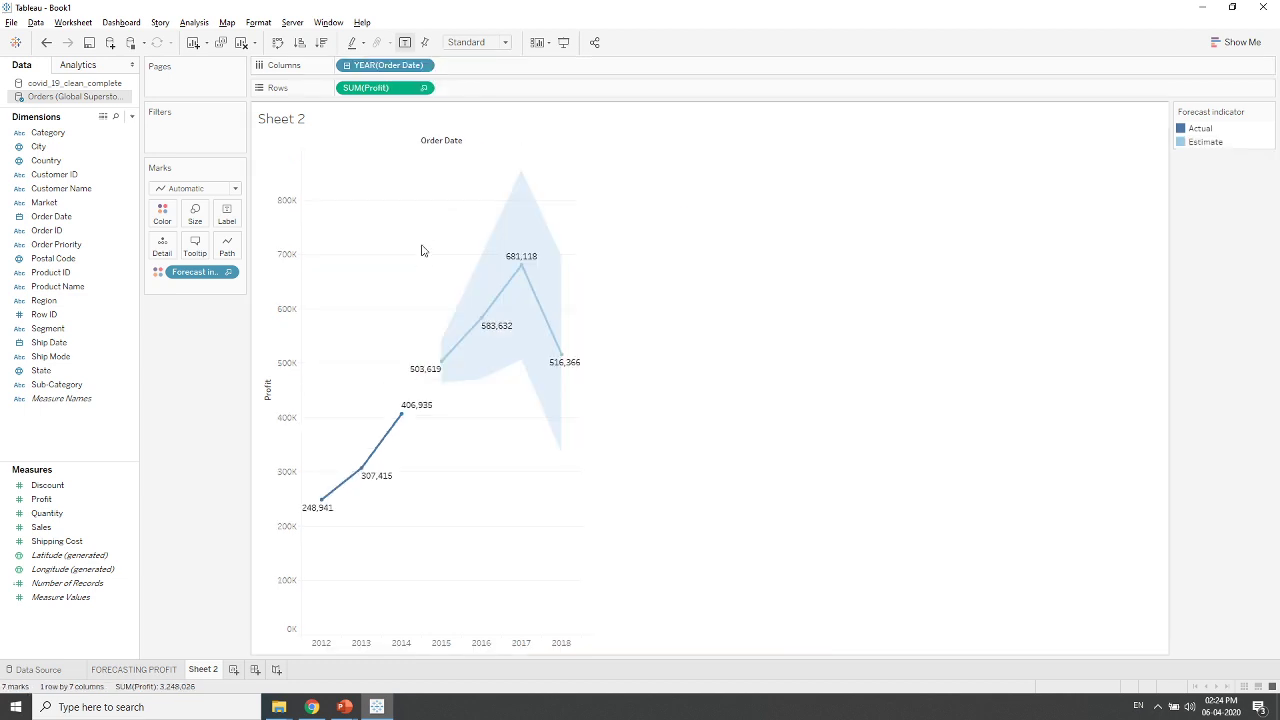
click(347, 65)
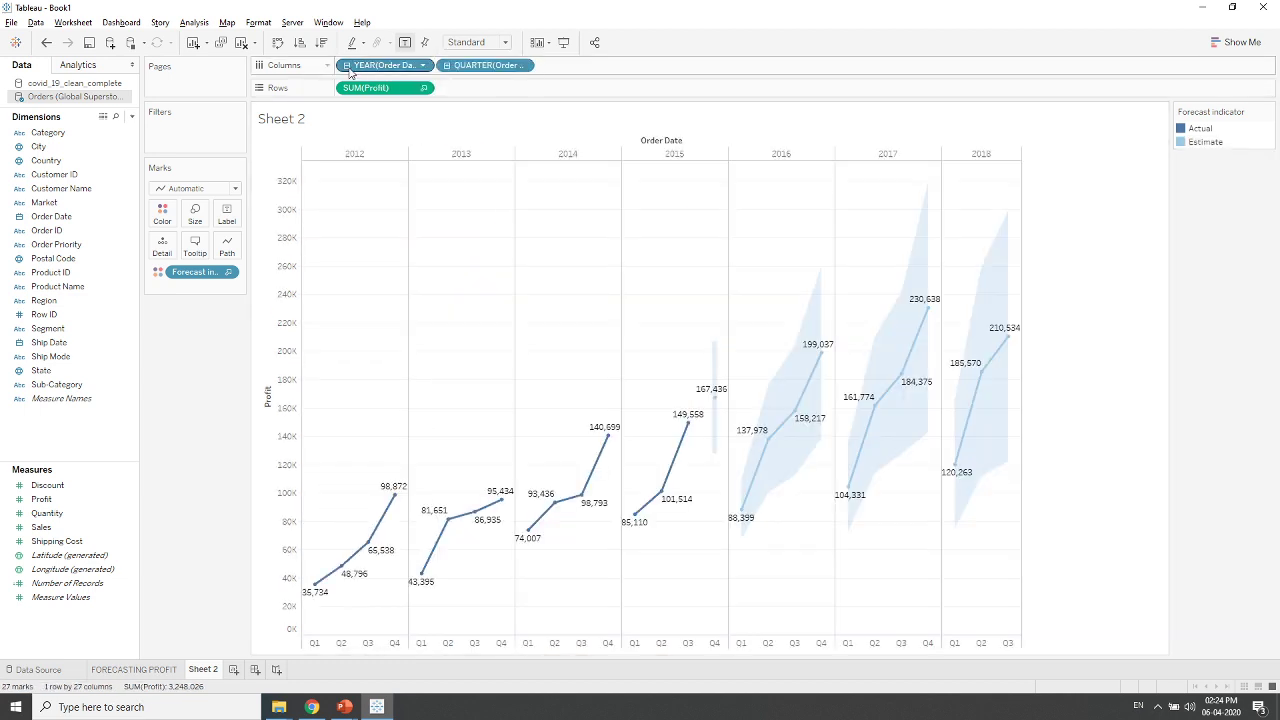
click(447, 65)
drag(498, 65, 230, 424)
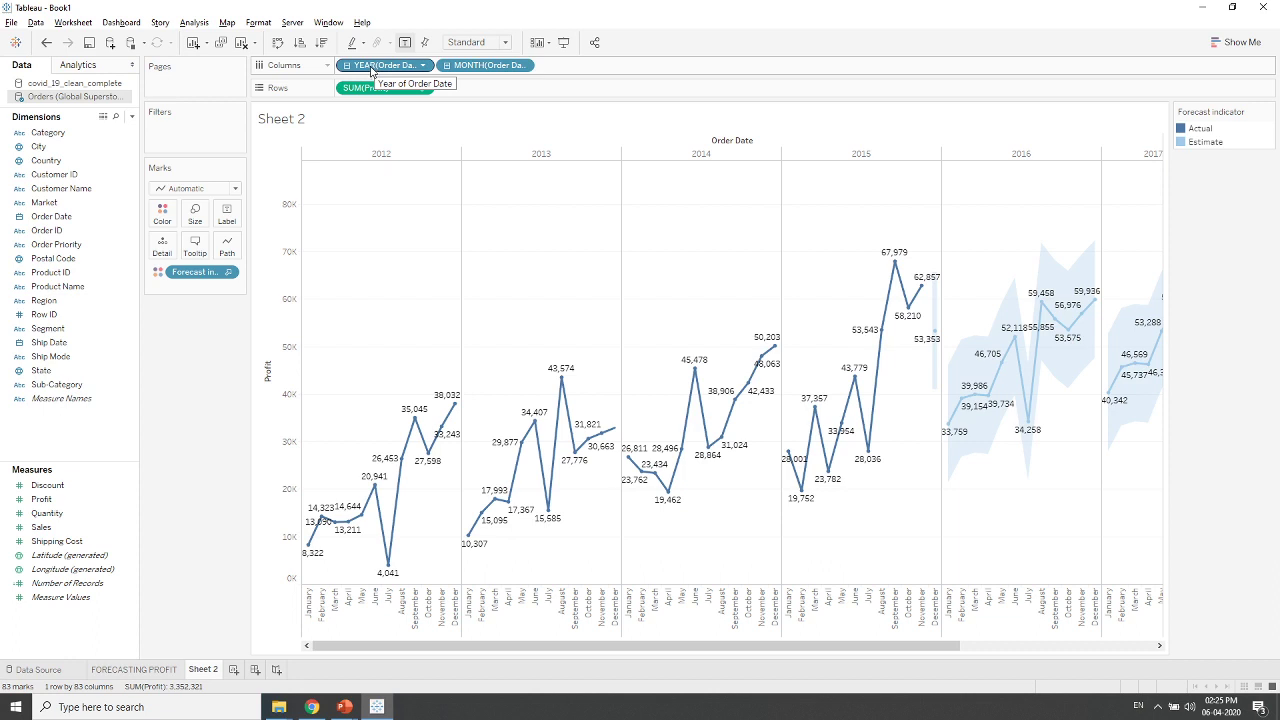
Step: Collapse Order Date to the year level and convert it to the continuous Year value
click(347, 65)
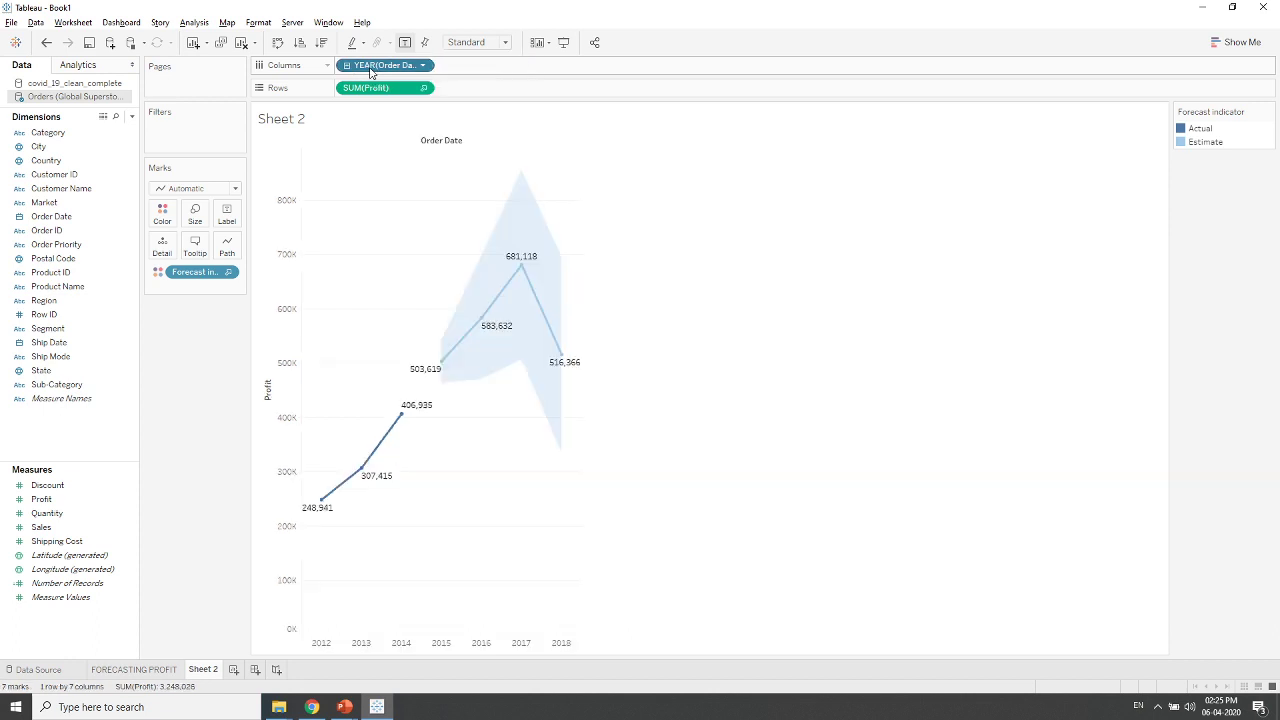
right_click(370, 69)
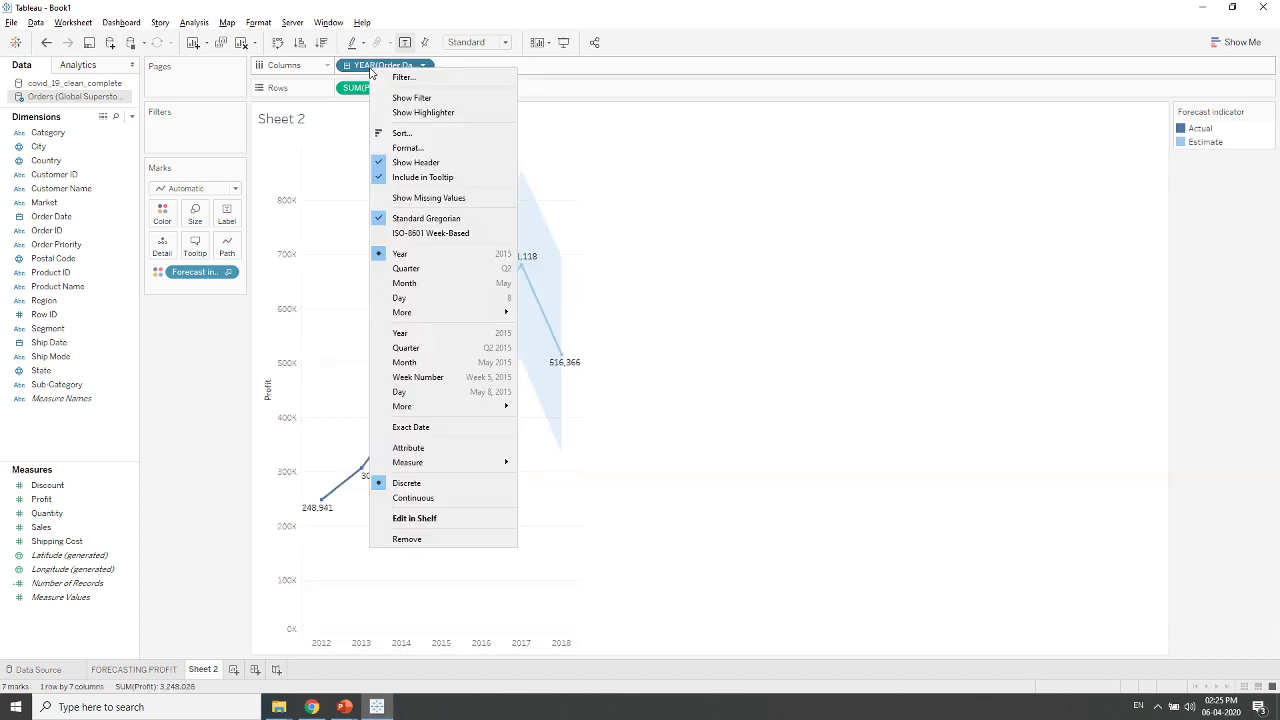
click(409, 338)
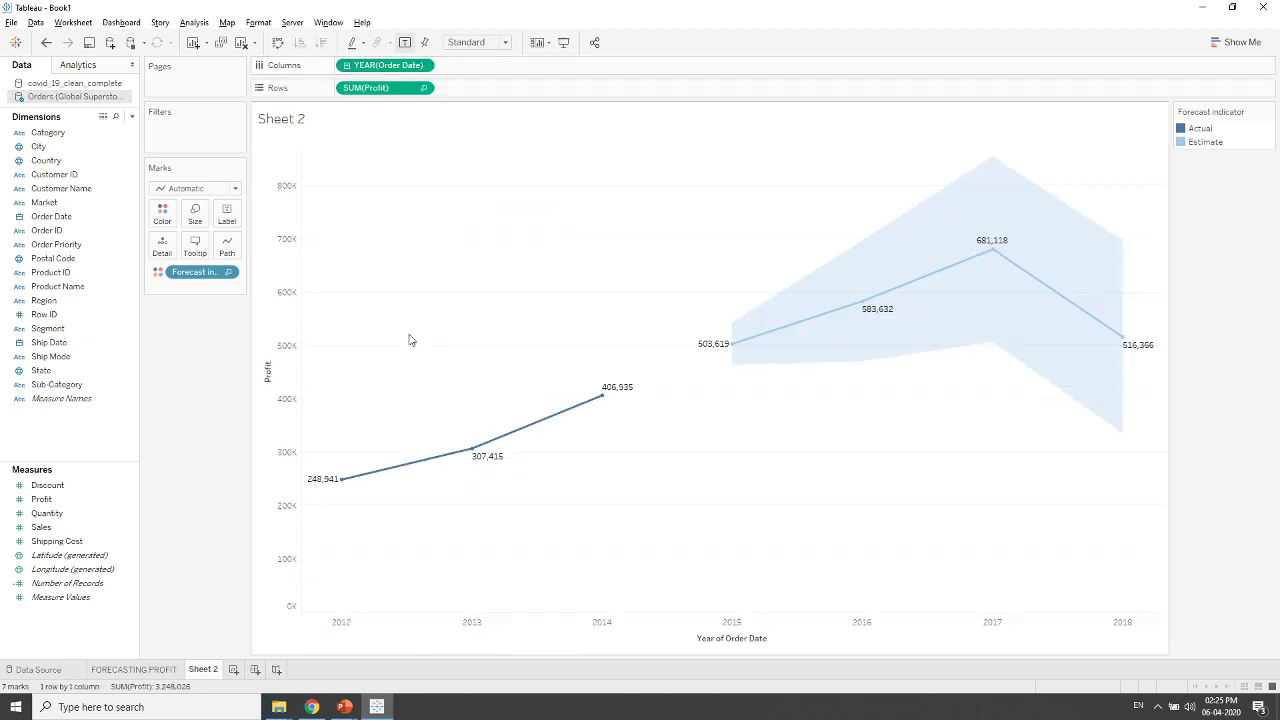
Step: Change Order Date in the columns to the continuous Quarter value, and afterwards to the continuous Month value
right_click(357, 66)
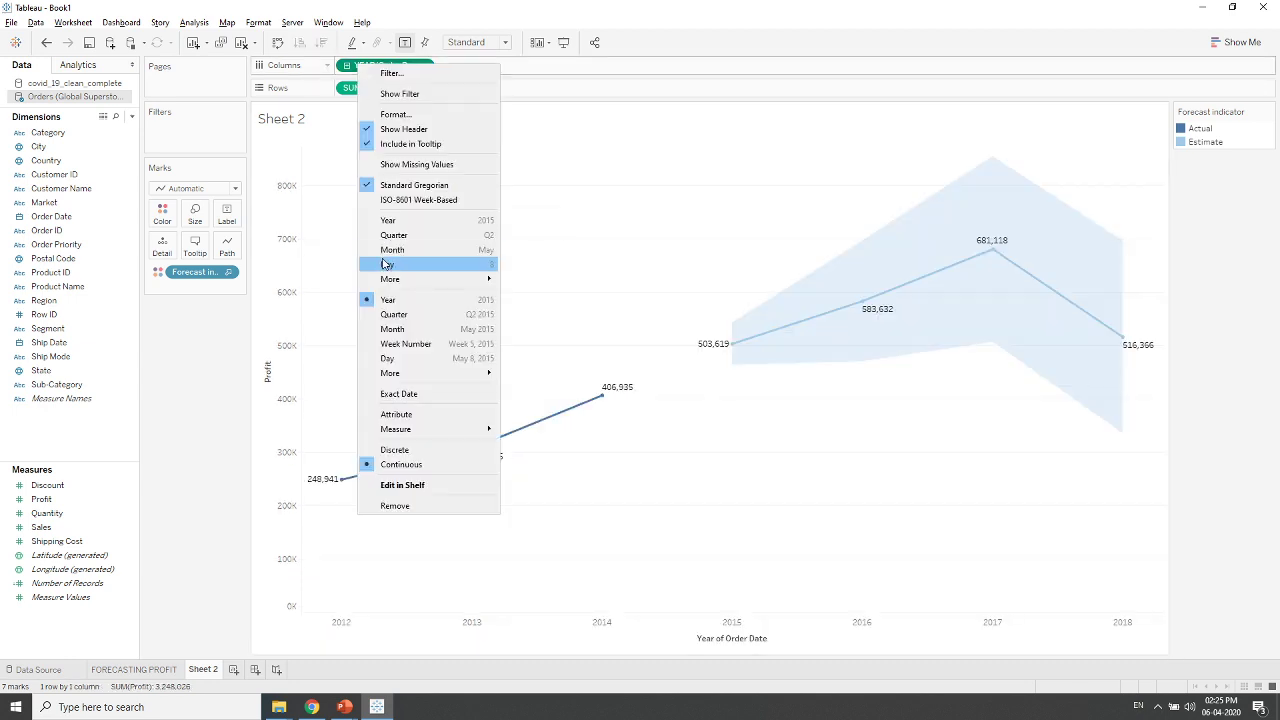
click(390, 316)
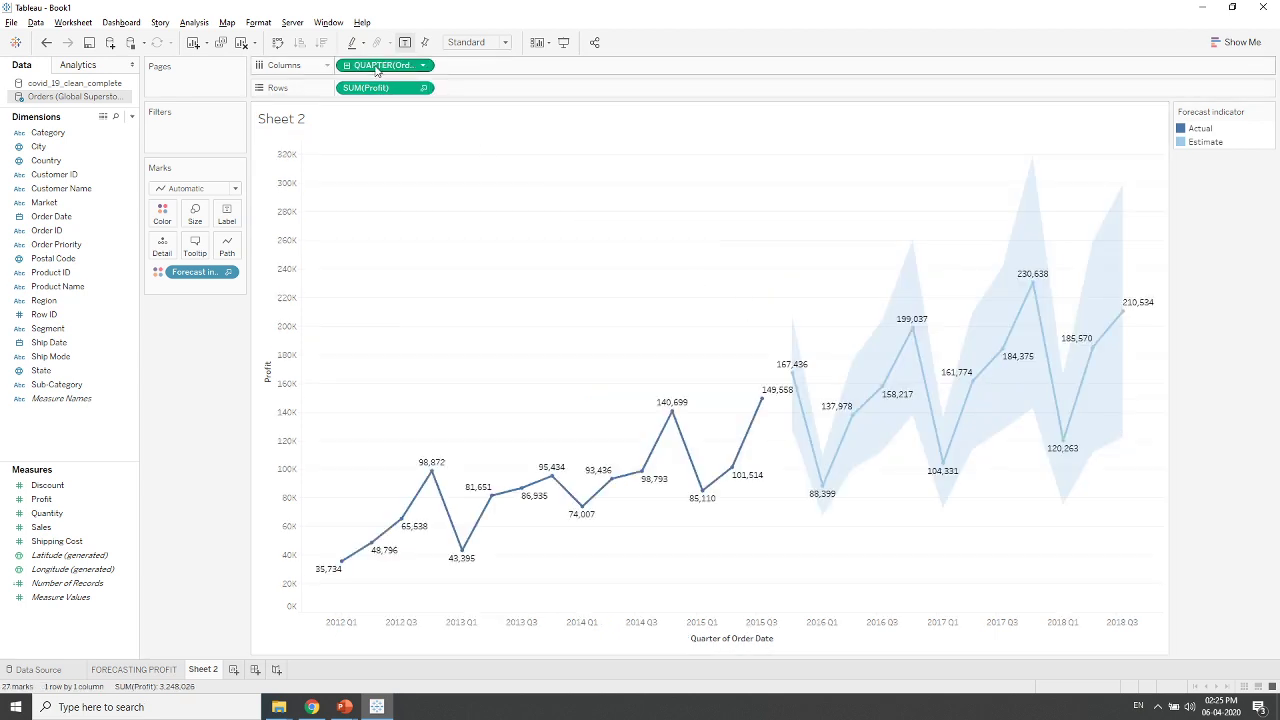
right_click(376, 66)
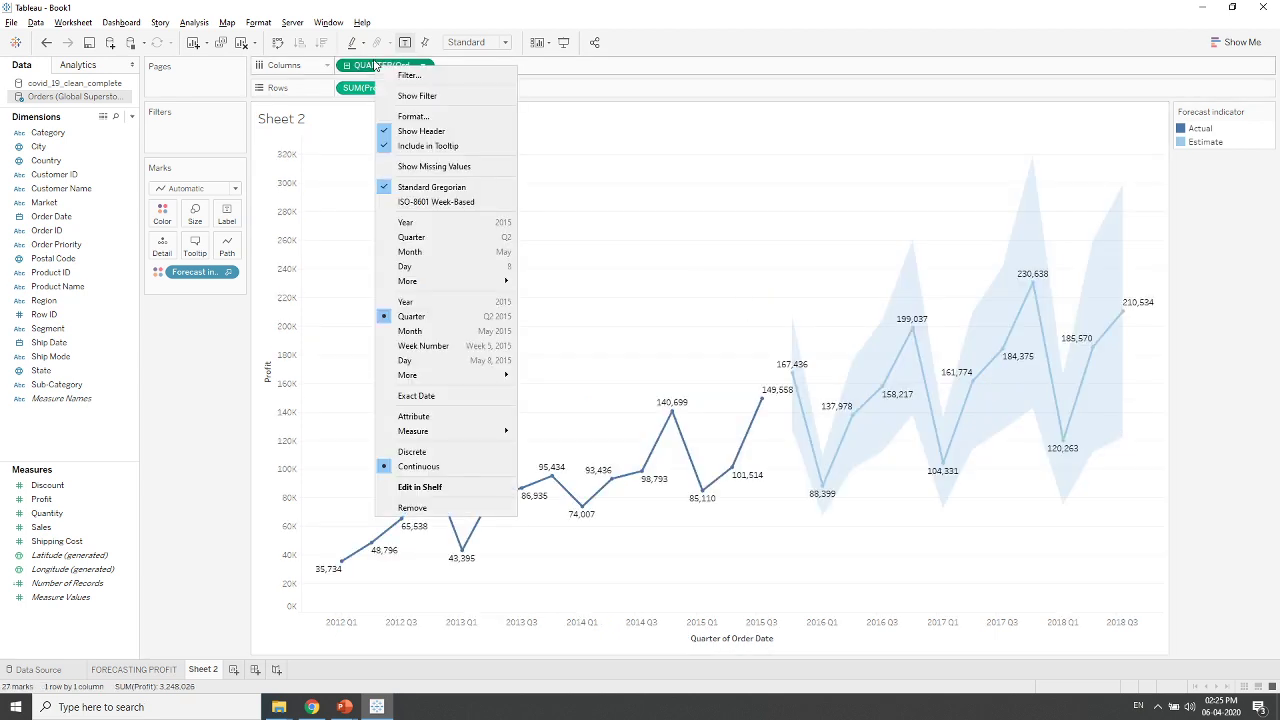
click(420, 332)
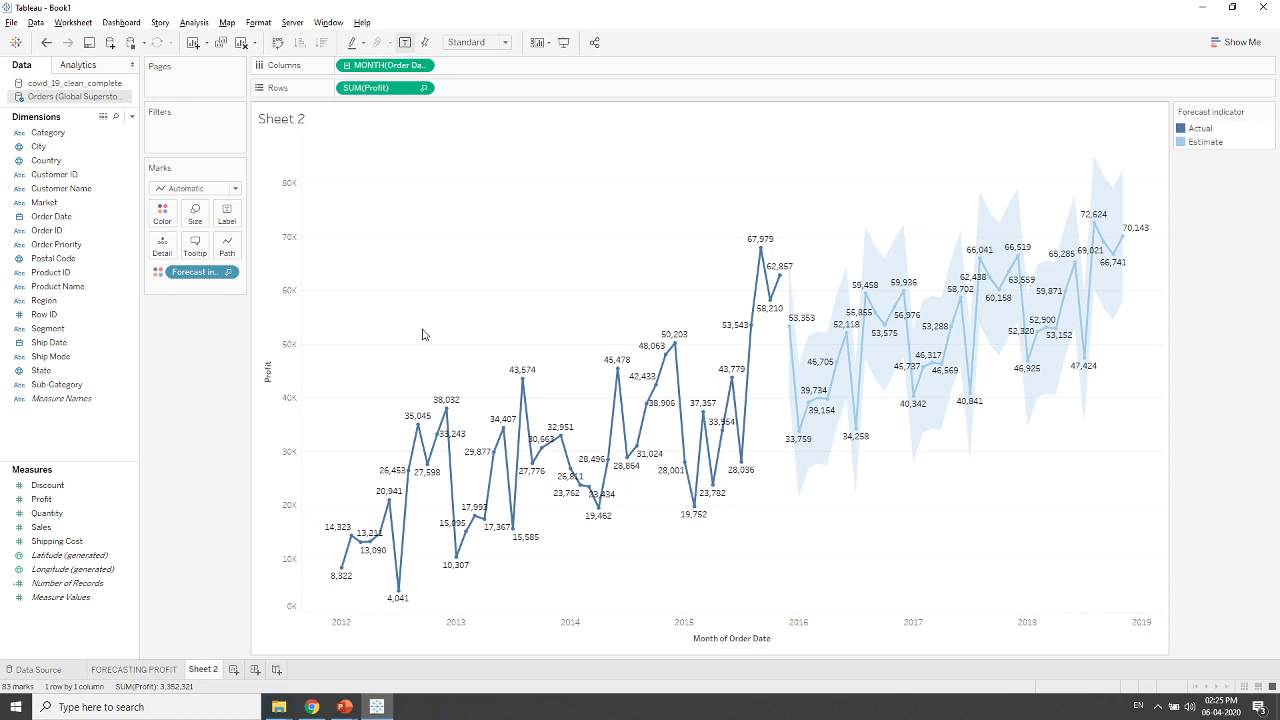
right_click(376, 67)
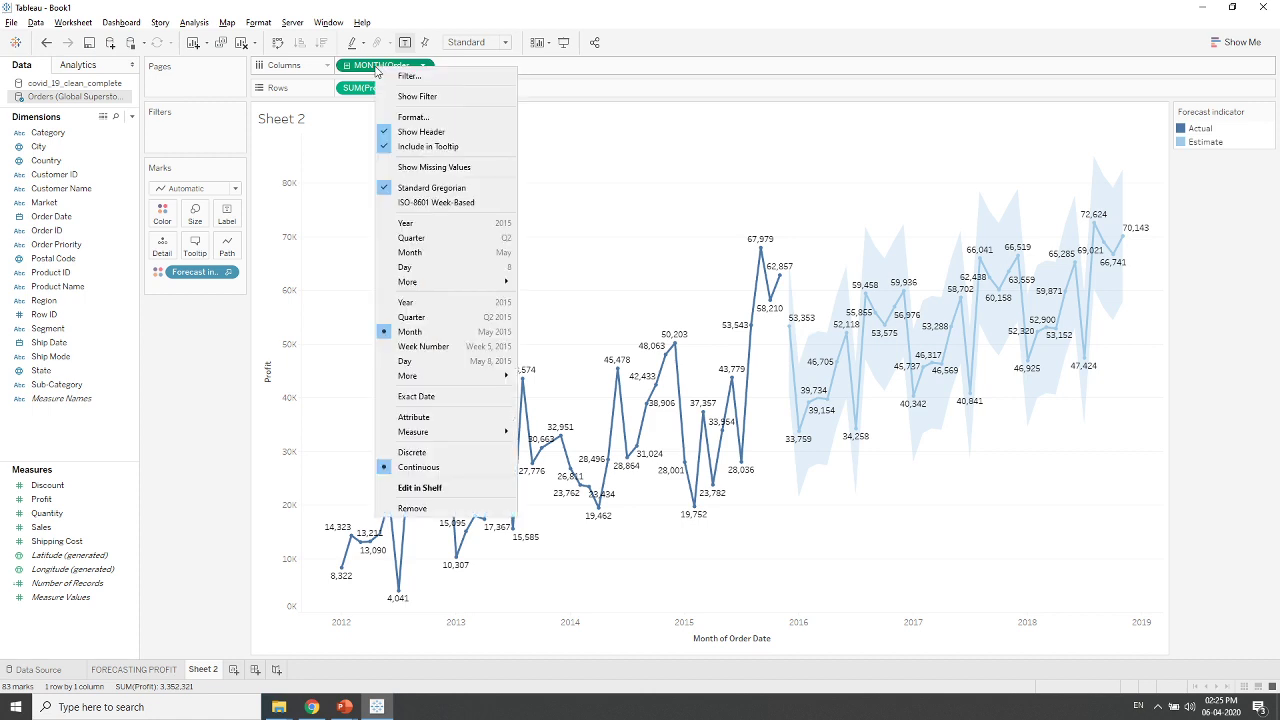
click(1030, 501)
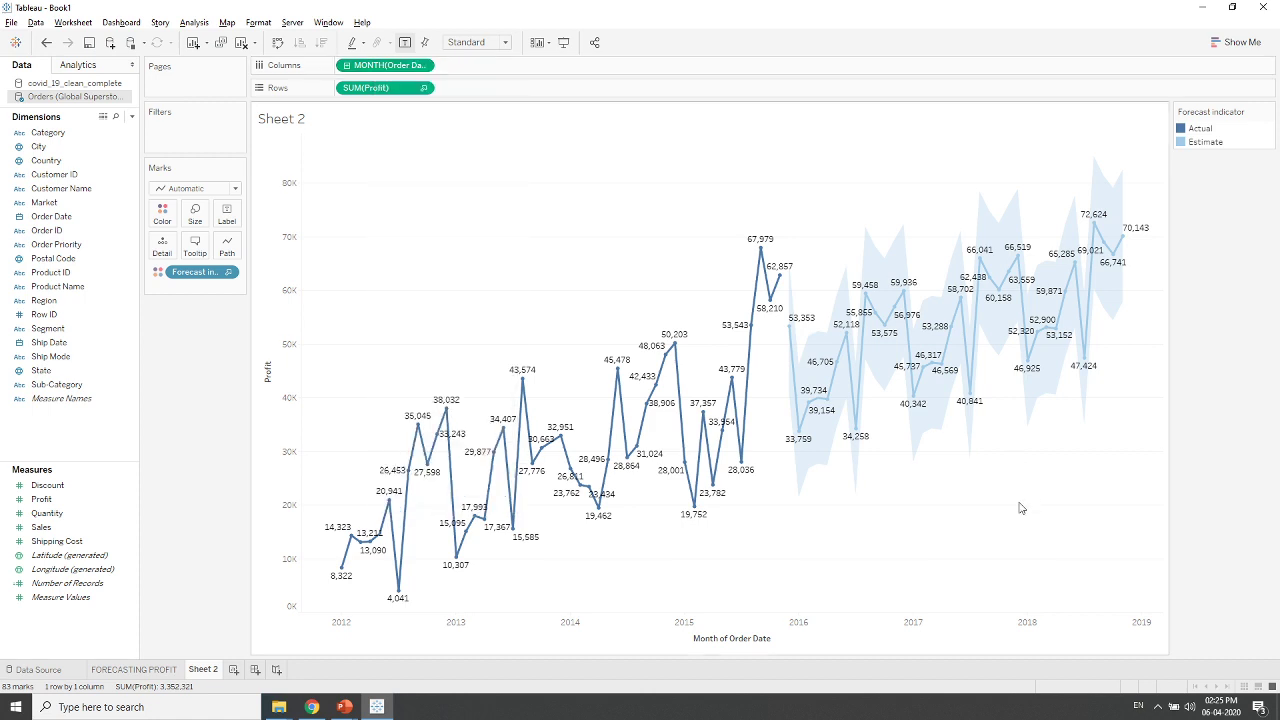
mouse_move(1119, 285)
Step: Create a new sheet with the covid_19_clean_complete data and drill Date in the columns down to quarter, month and day
click(233, 669)
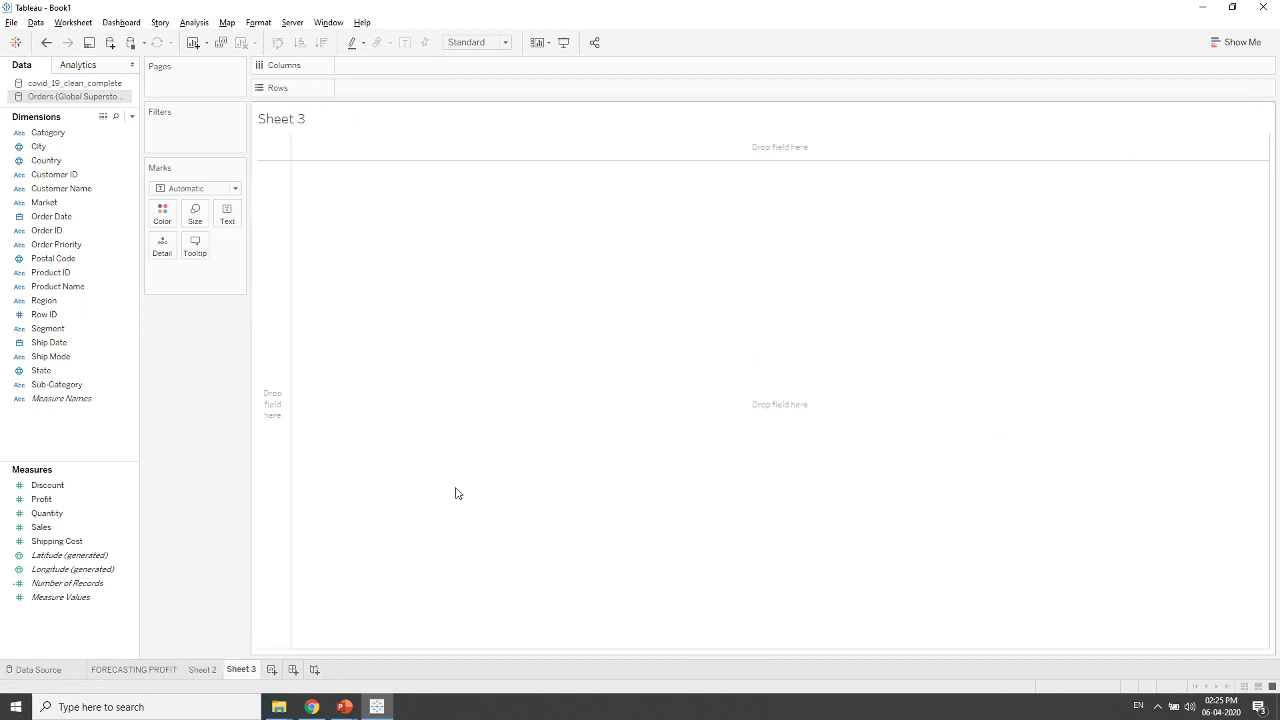
click(76, 84)
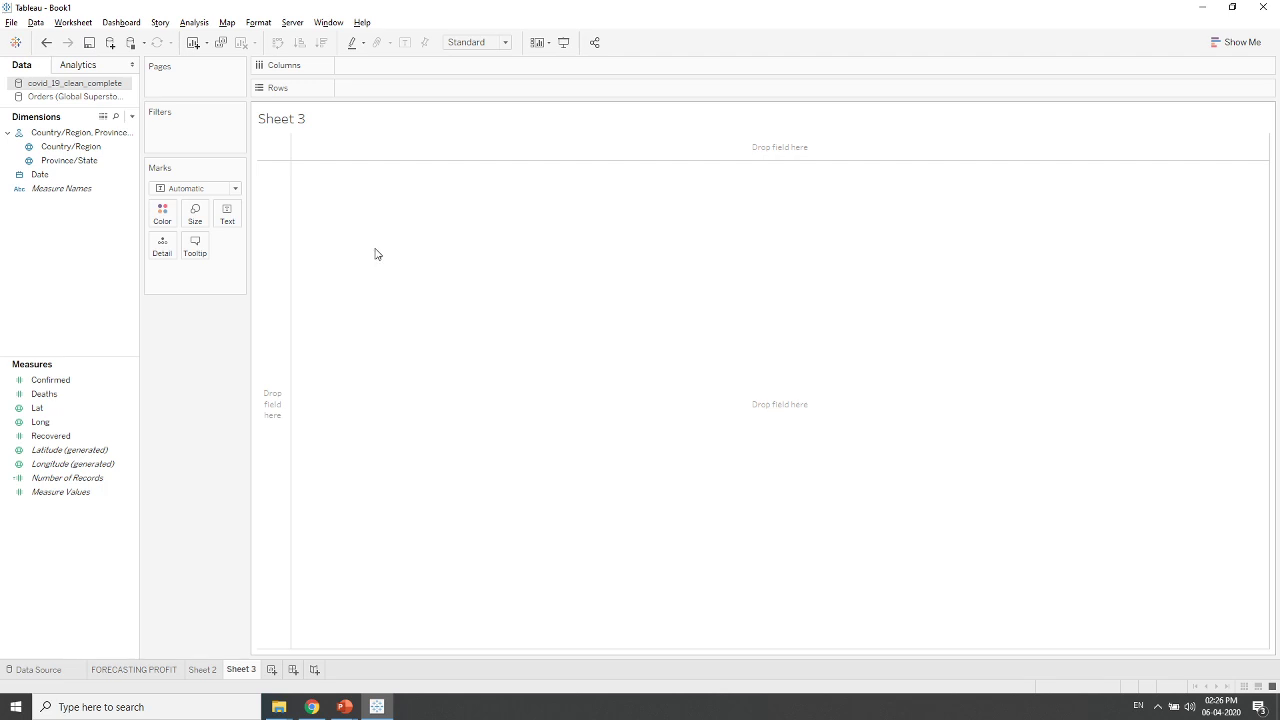
drag(39, 174, 372, 69)
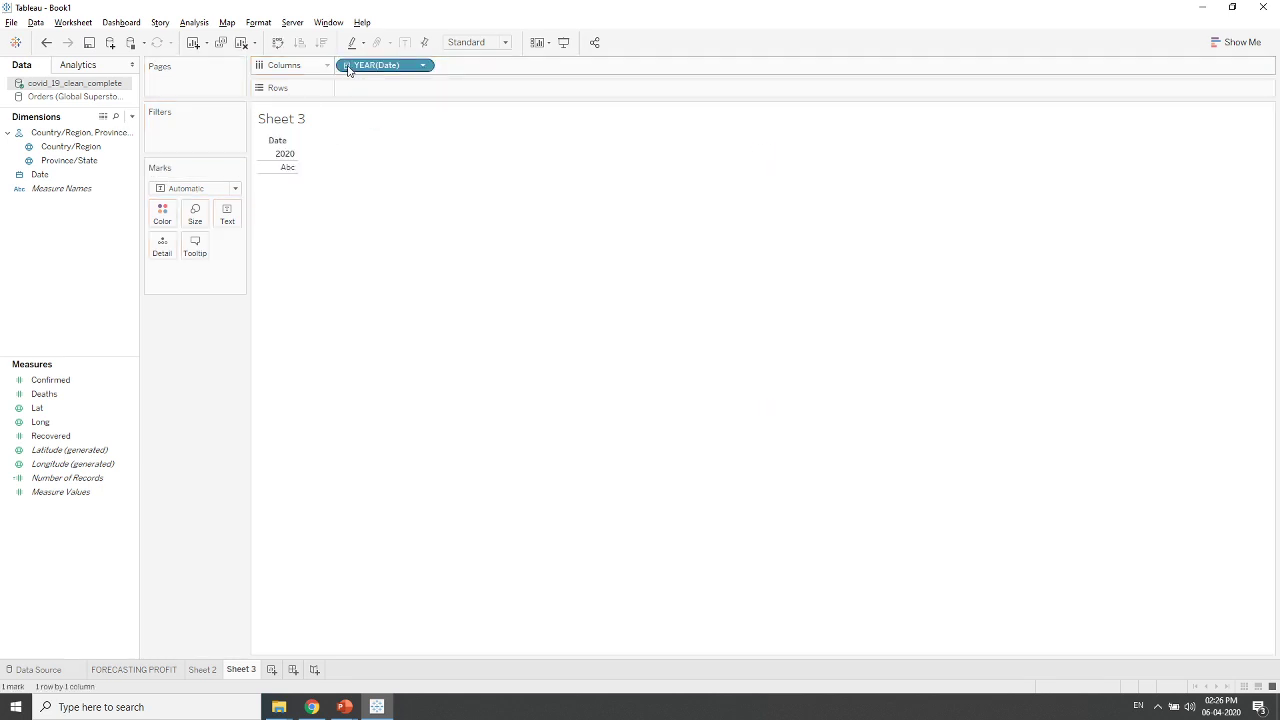
click(347, 65)
click(447, 65)
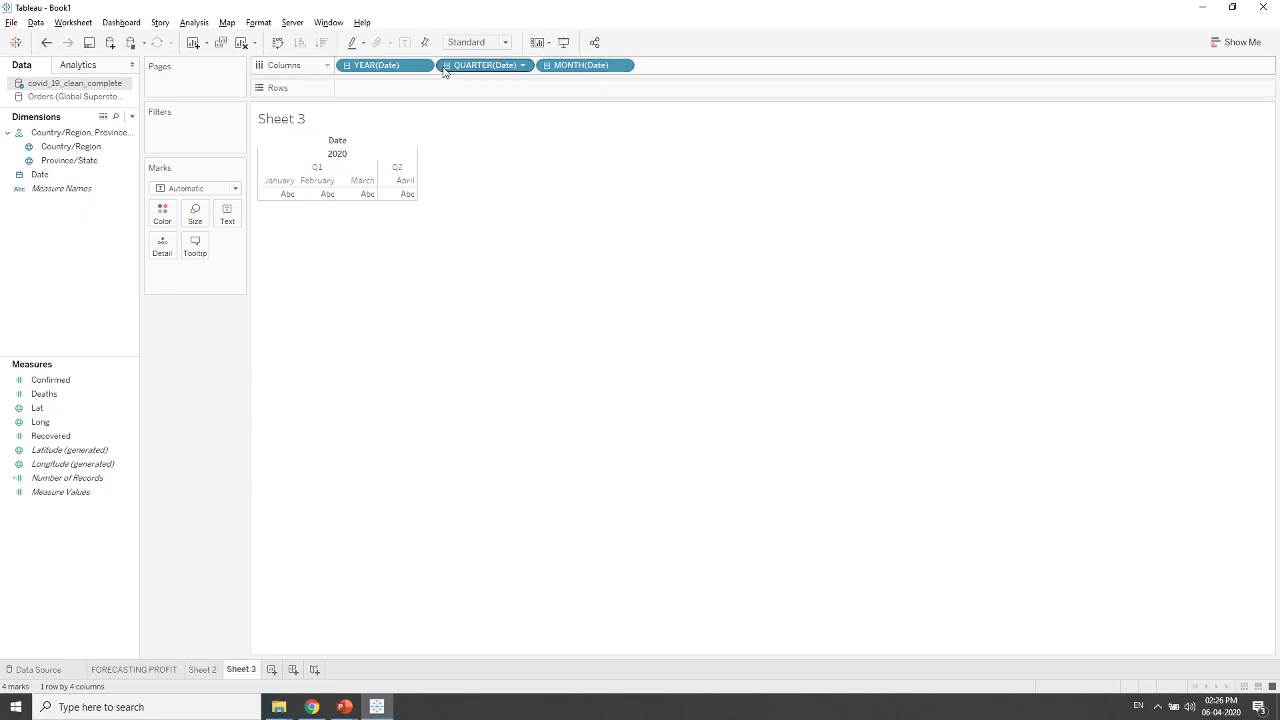
click(546, 65)
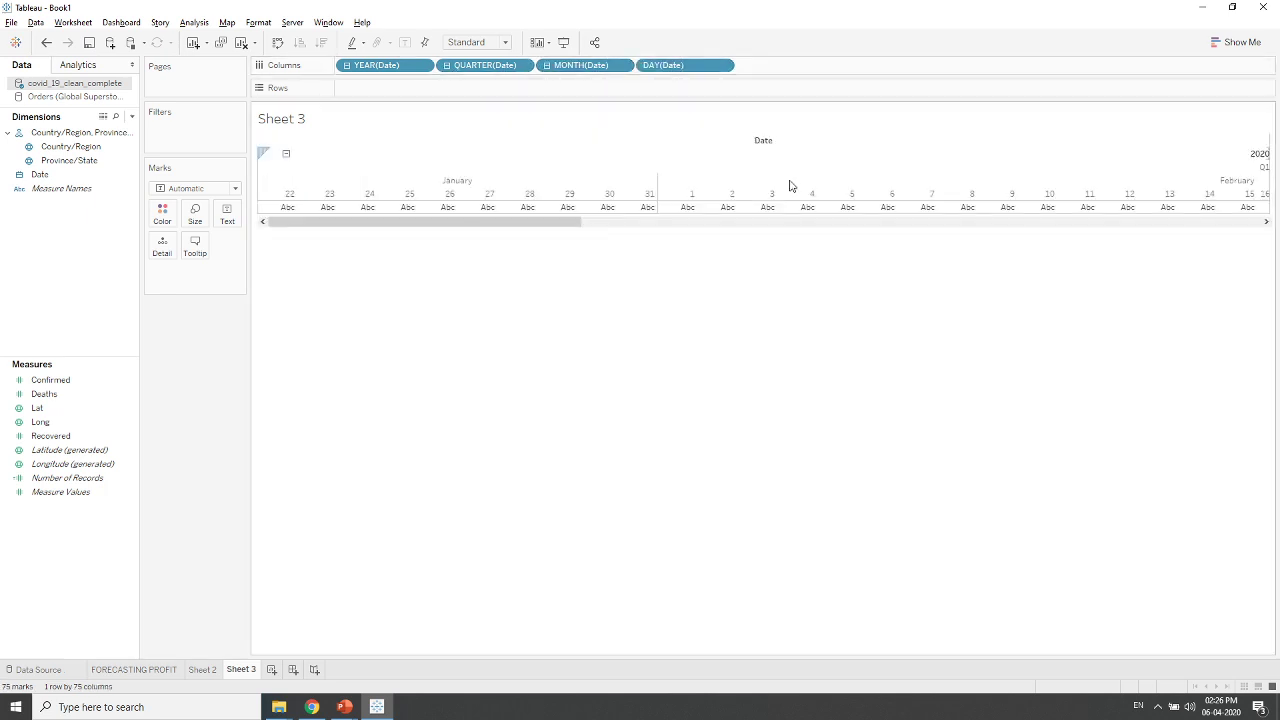
Step: Add the Confirmed measure to the rows to plot confirmed cases by day
mouse_move(45, 380)
mouse_down()
mouse_move(60, 384)
mouse_move(157, 290)
mouse_move(428, 103)
mouse_move(376, 94)
mouse_up()
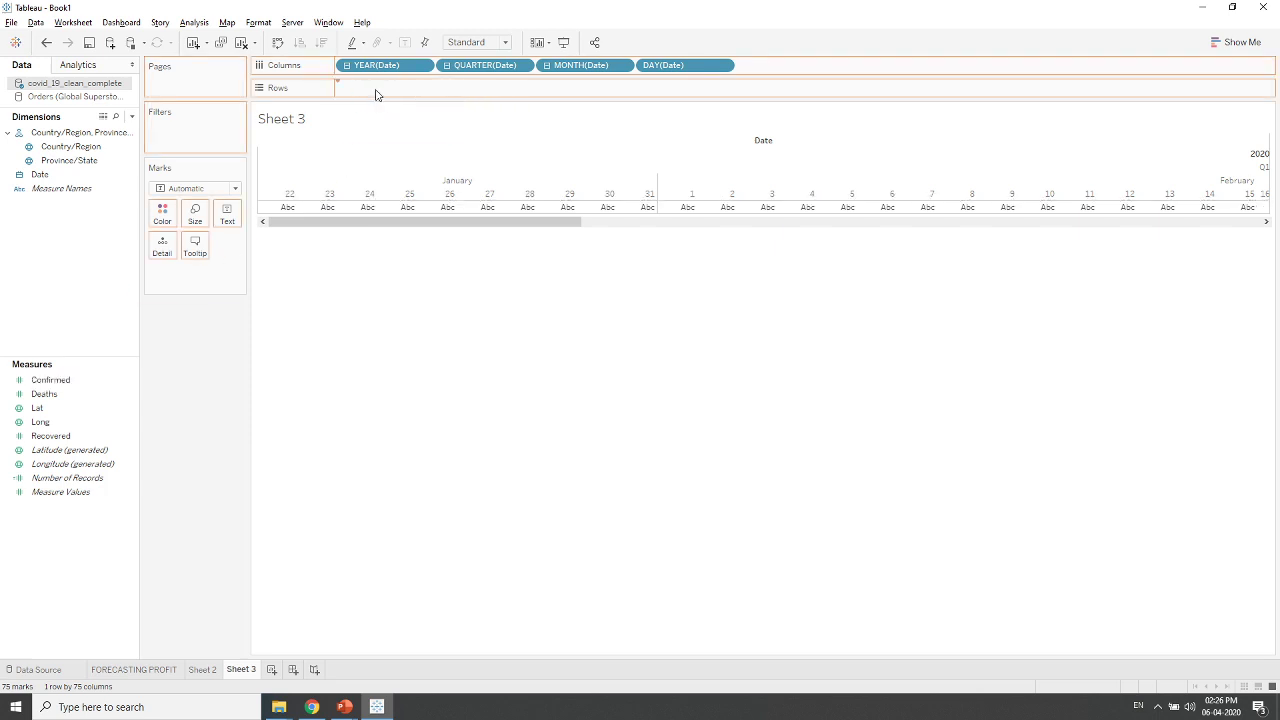
drag(376, 94, 376, 94)
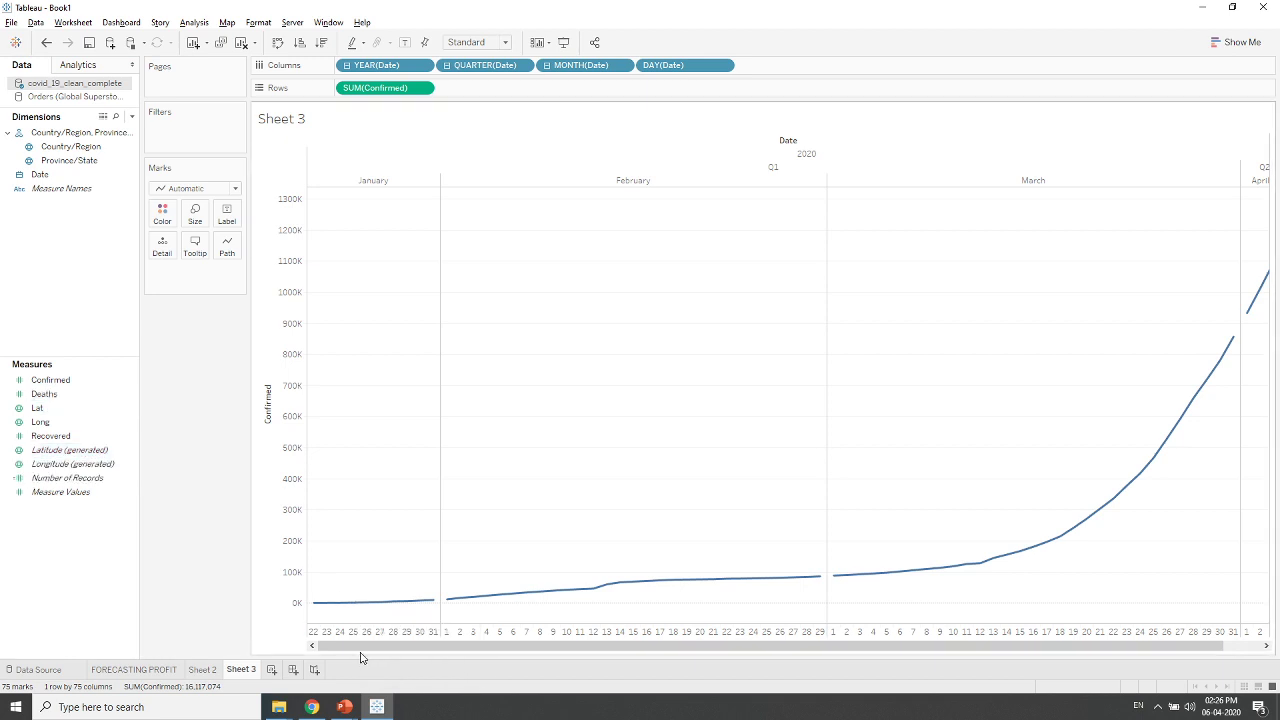
drag(527, 653, 567, 652)
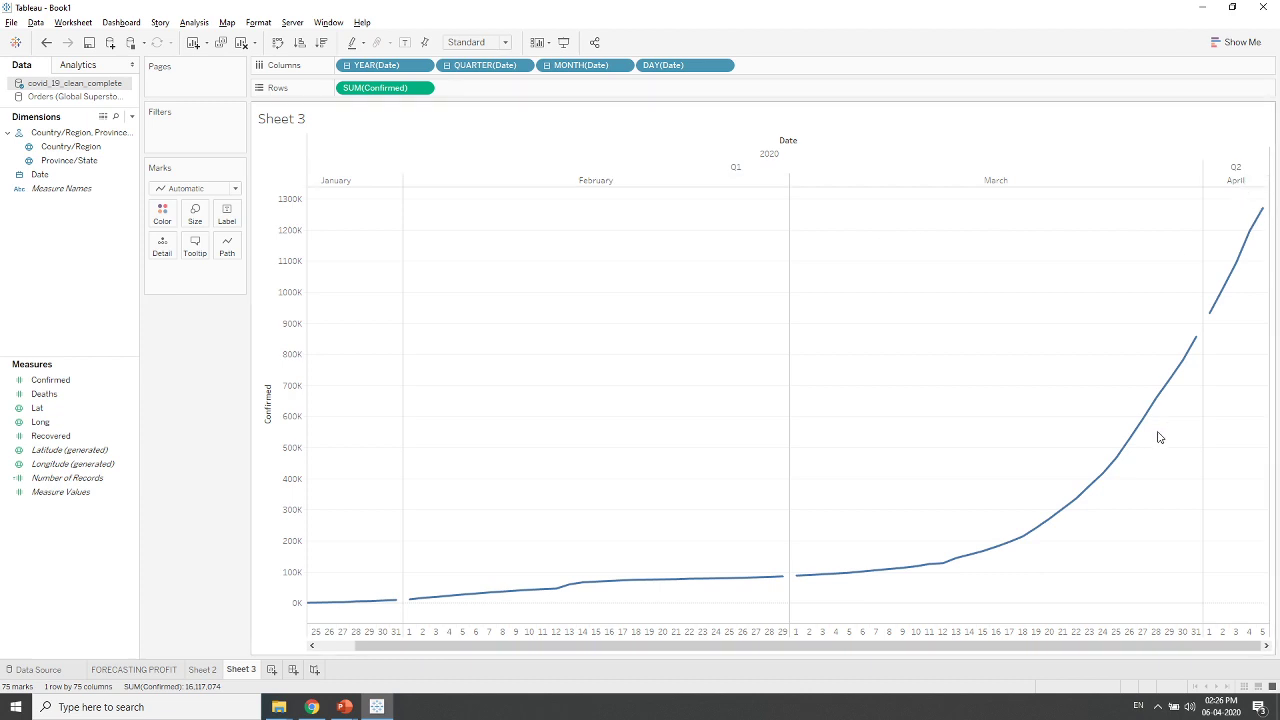
drag(810, 648, 1227, 646)
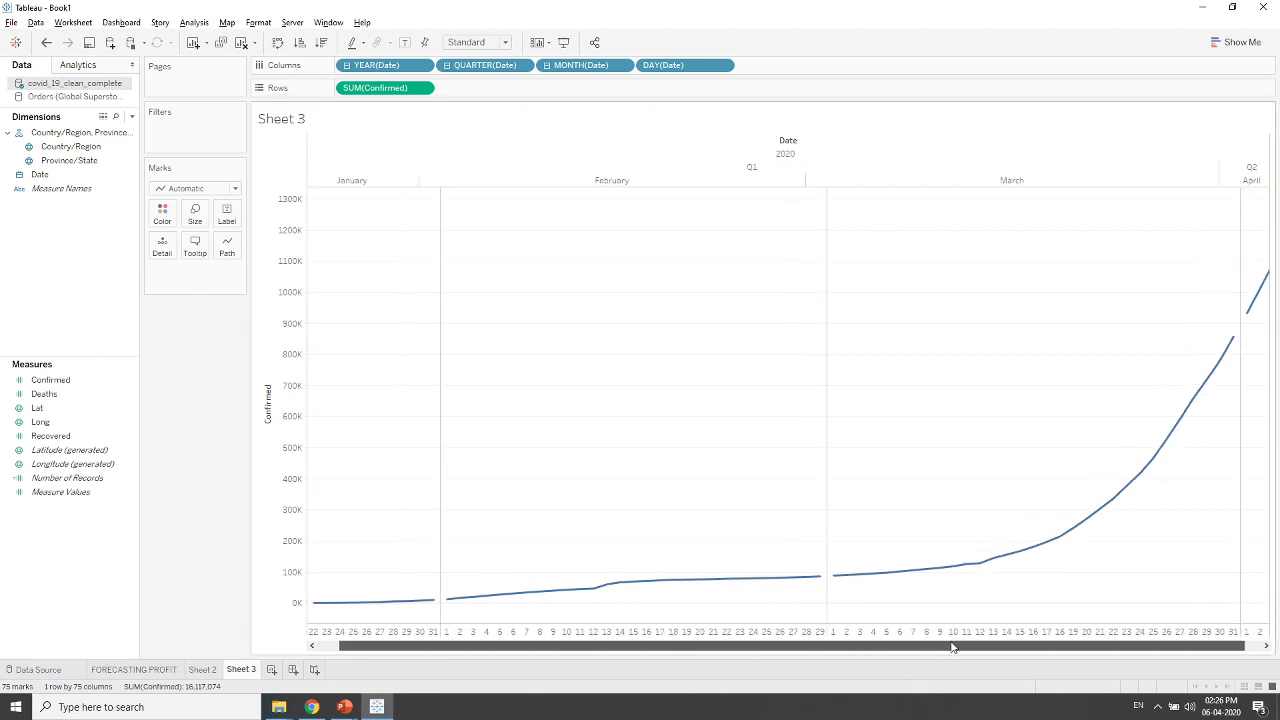
Step: Show the forecast on the daily confirmed cases chart and bring the April estimate into view
right_click(558, 432)
mouse_move(613, 554)
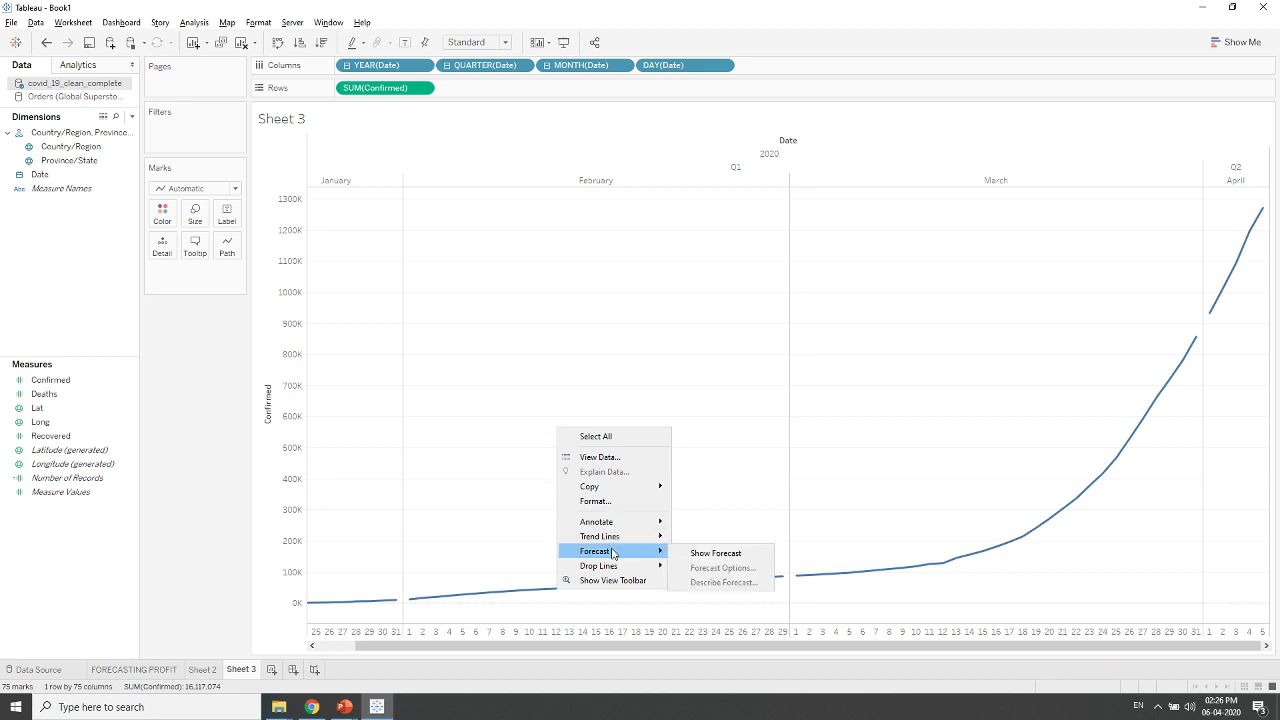
click(700, 560)
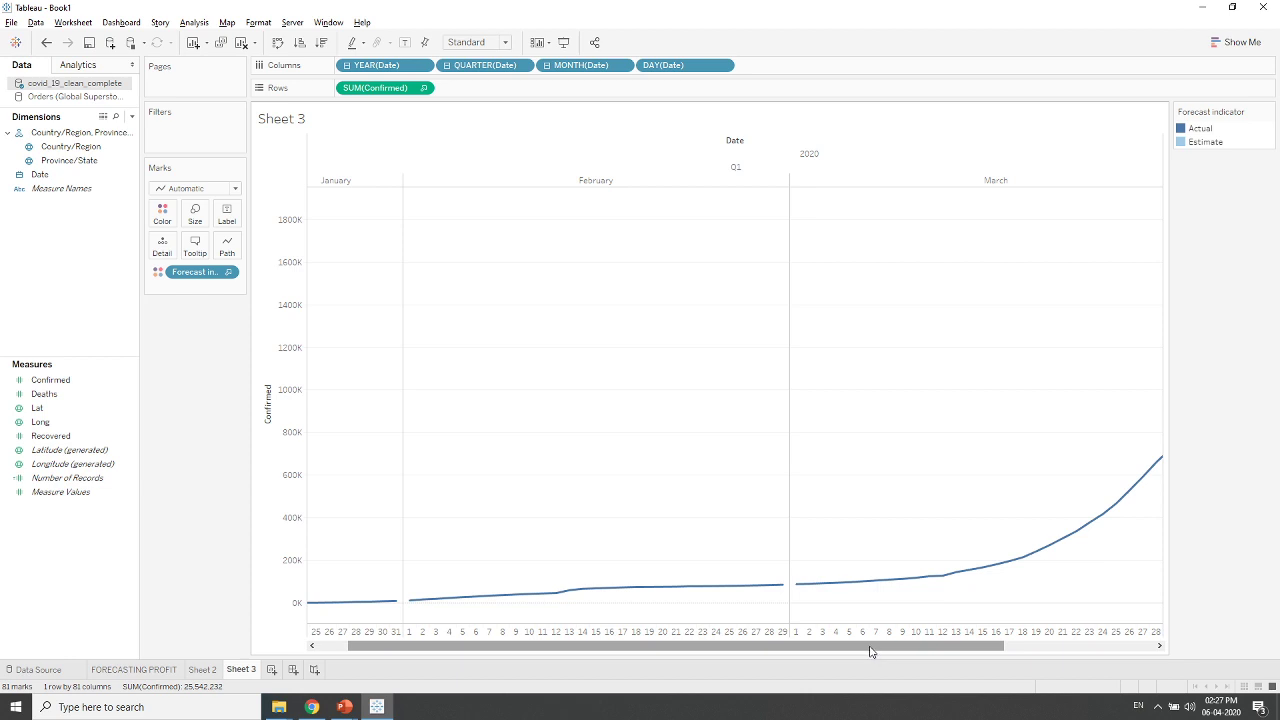
drag(871, 646, 1050, 645)
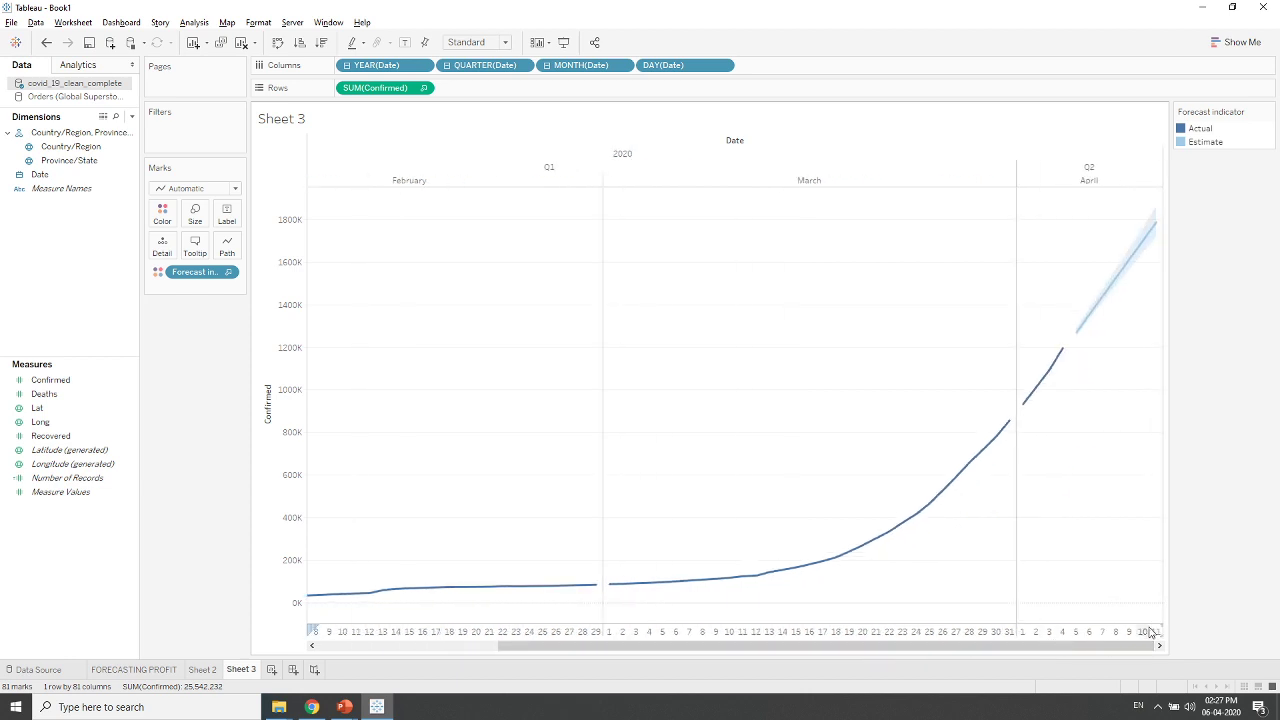
Step: Switch the confirmed cases forecast from automatic length to an exact length counted in days
right_click(636, 303)
mouse_move(705, 426)
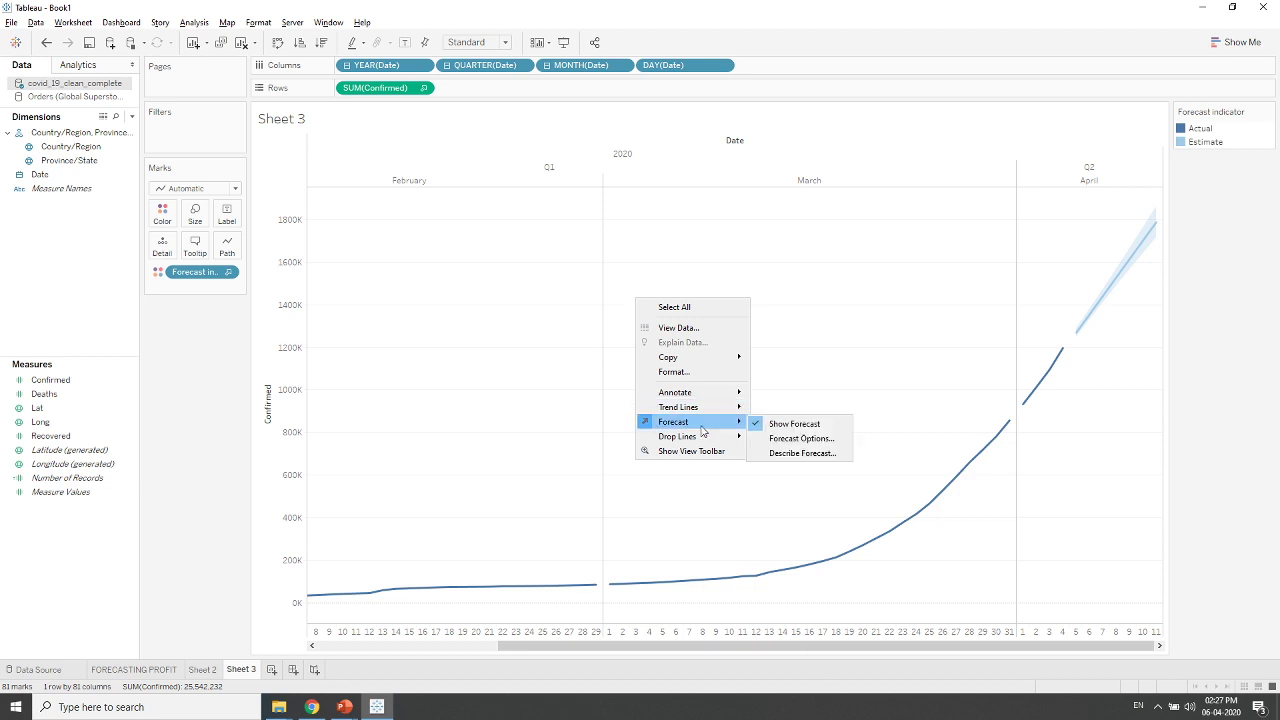
click(808, 443)
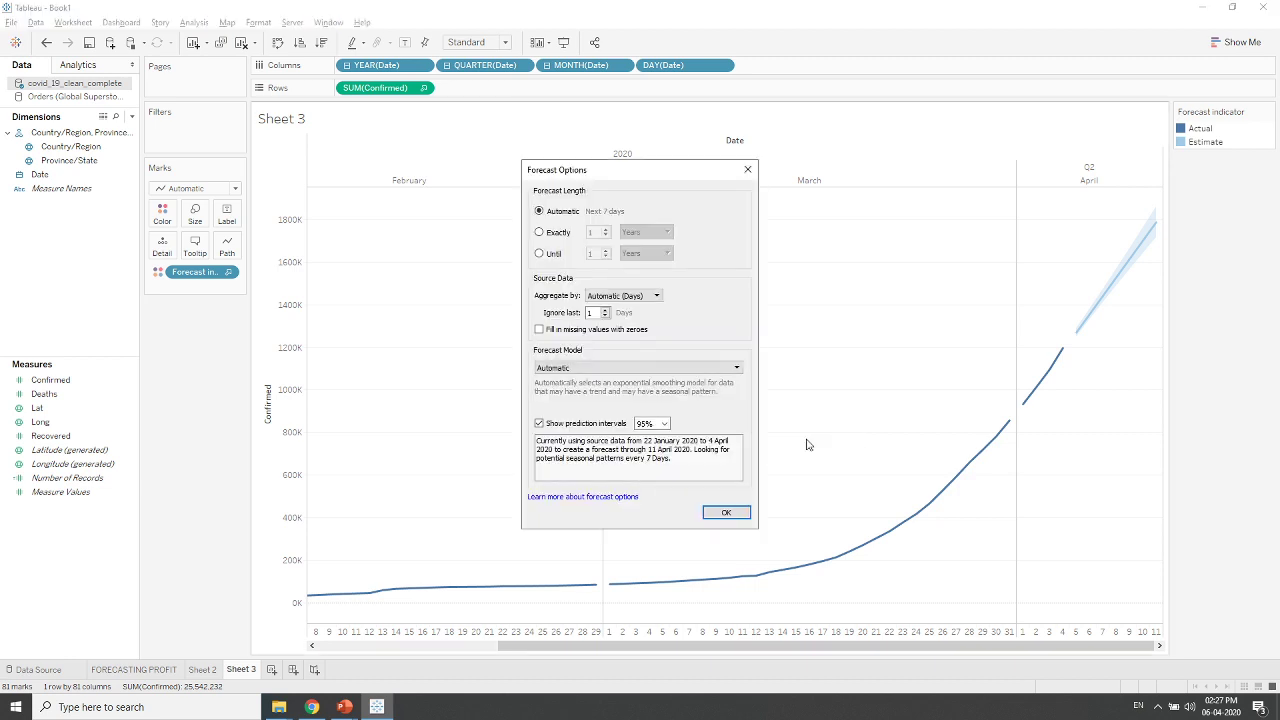
click(549, 234)
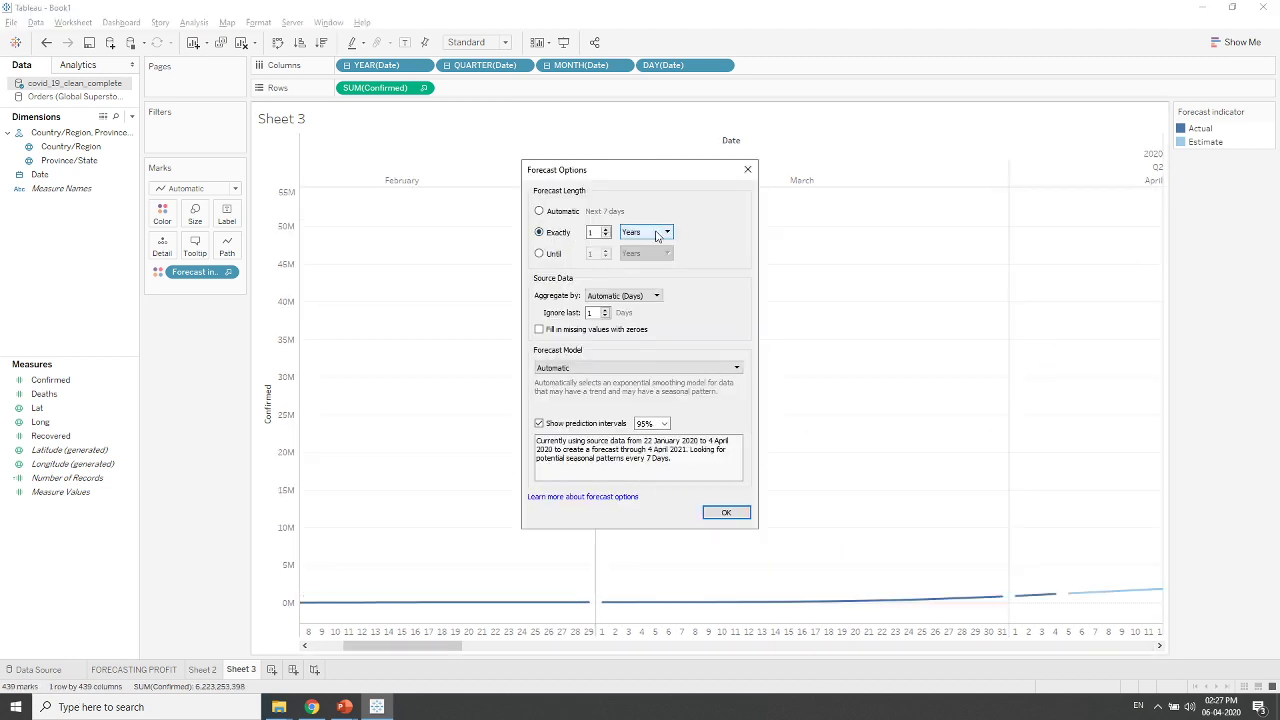
click(656, 235)
click(638, 279)
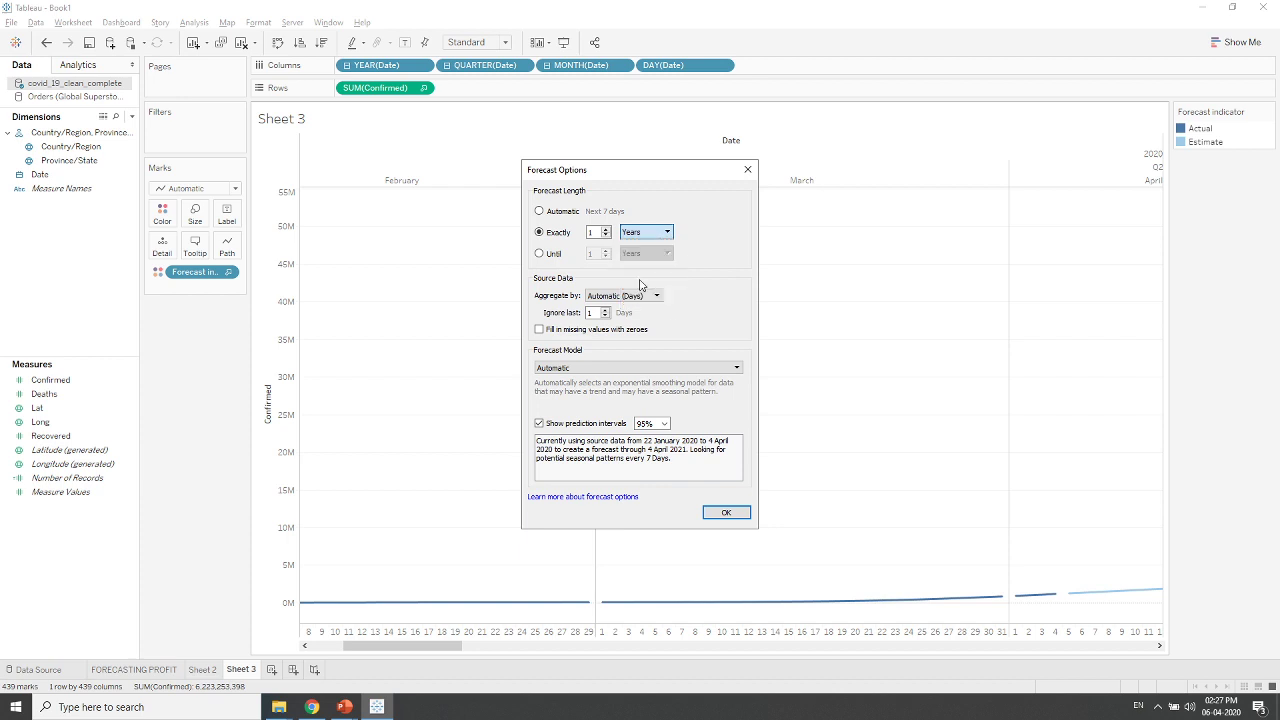
Step: Set the exact forecast length to 9 days and inspect the estimate for the last forecast day
click(606, 229)
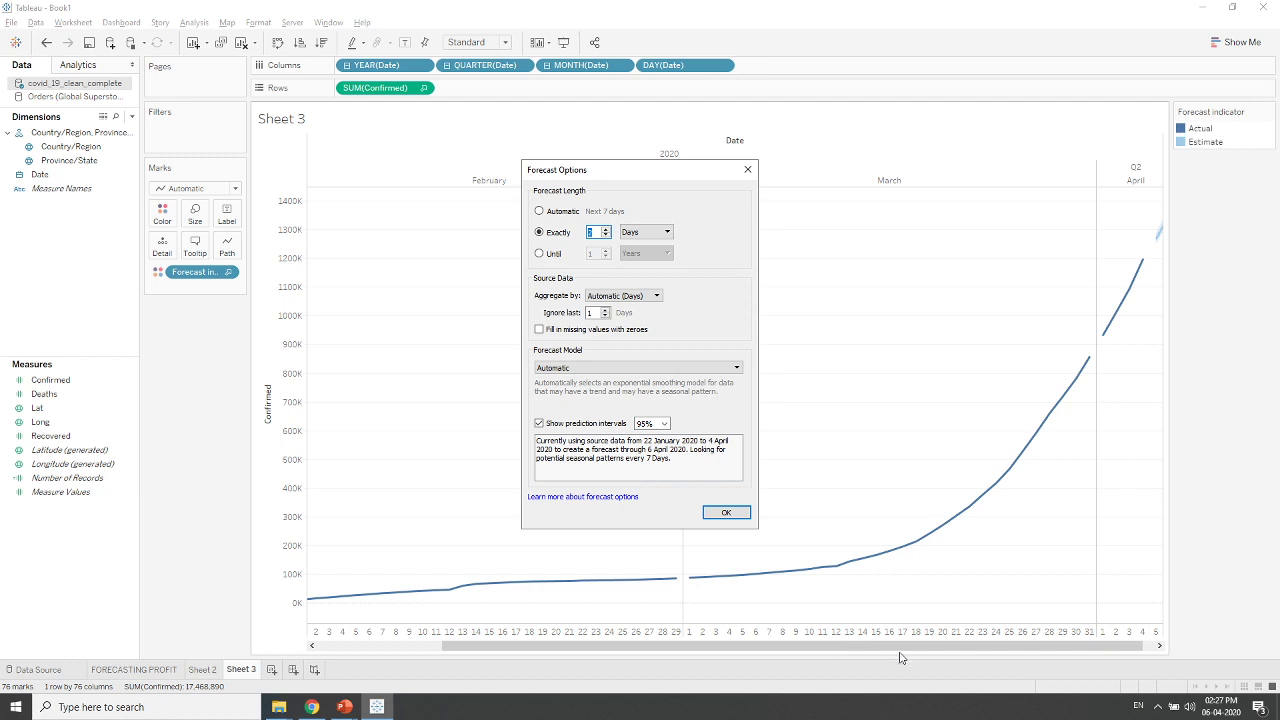
click(607, 230)
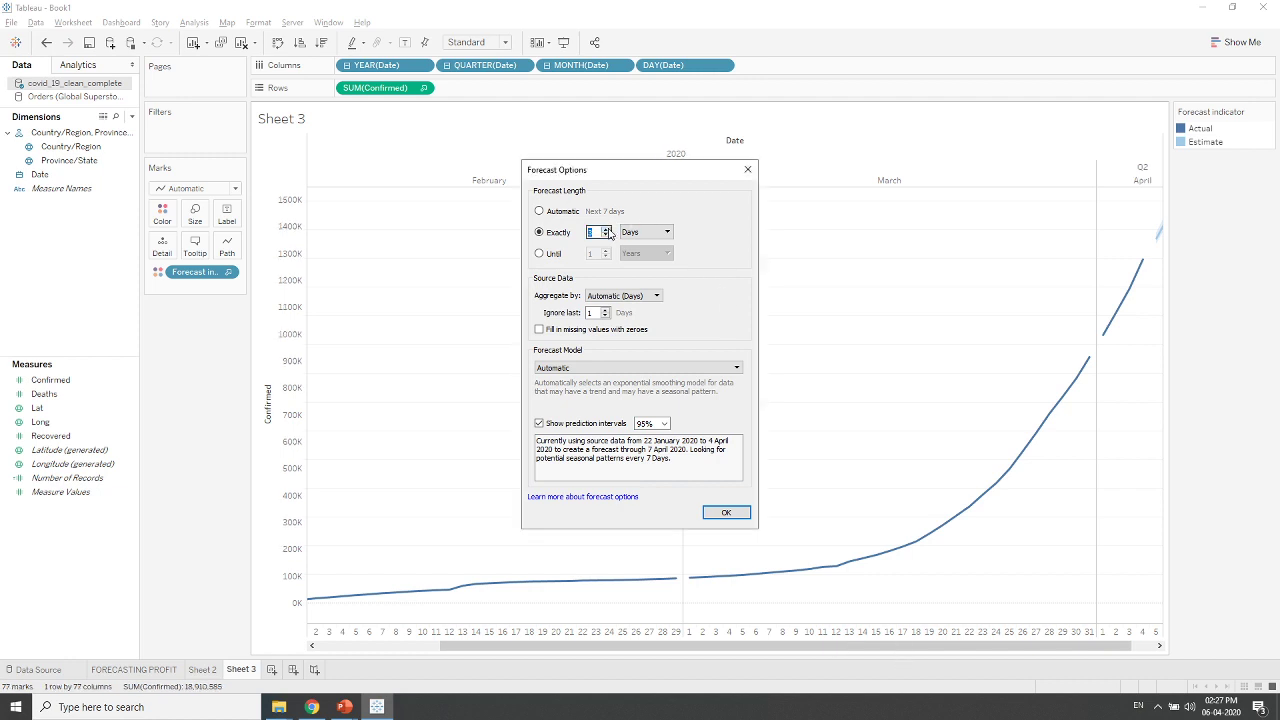
click(607, 230)
click(607, 230)
click(607, 230)
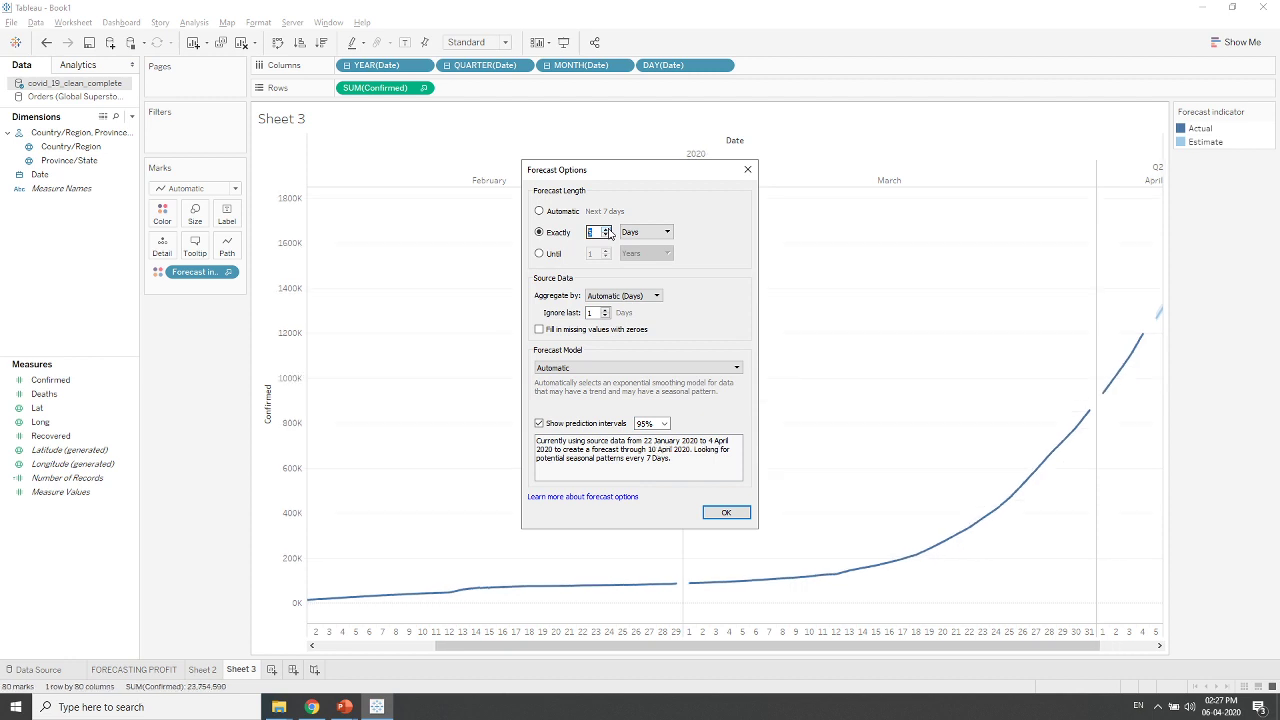
click(607, 230)
click(607, 230)
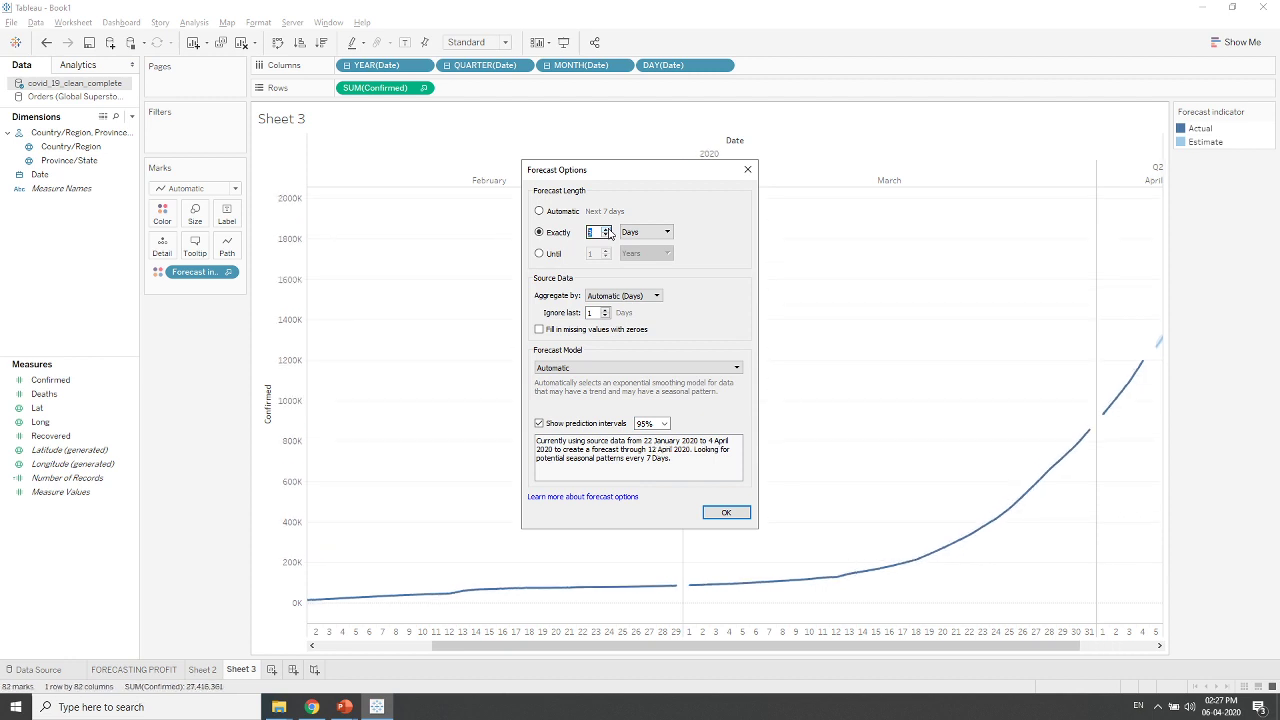
click(607, 230)
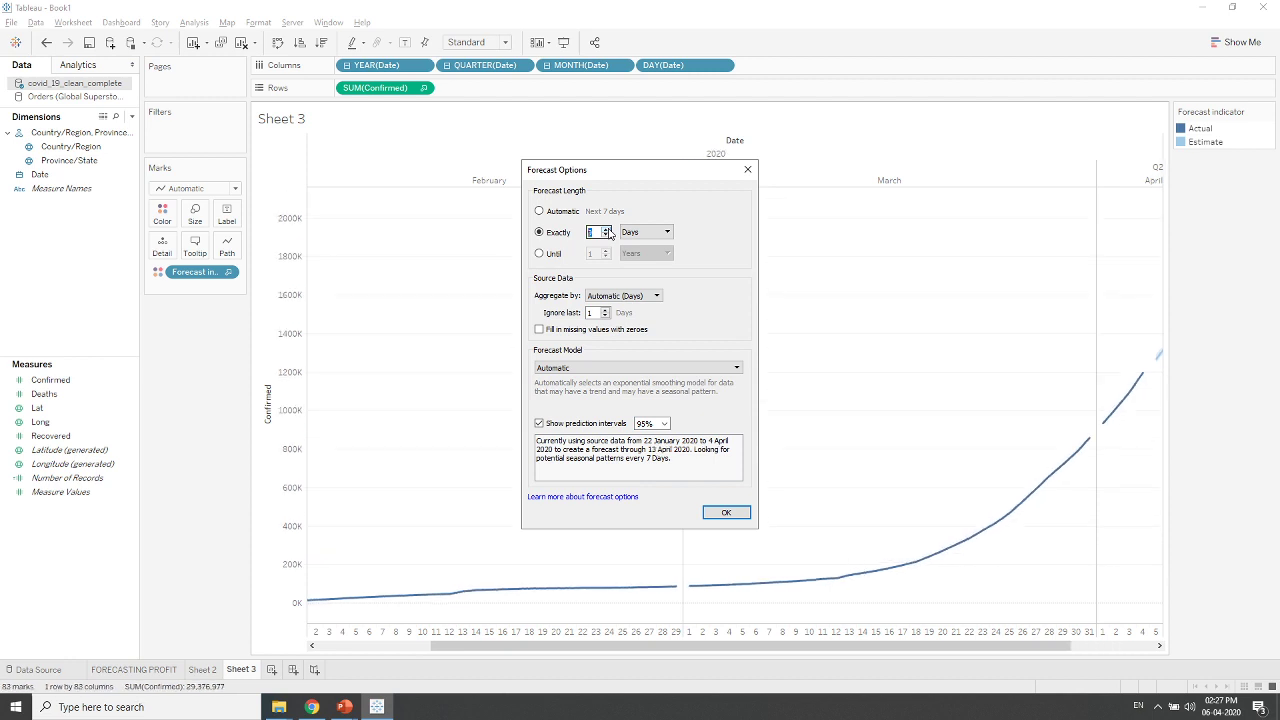
click(723, 512)
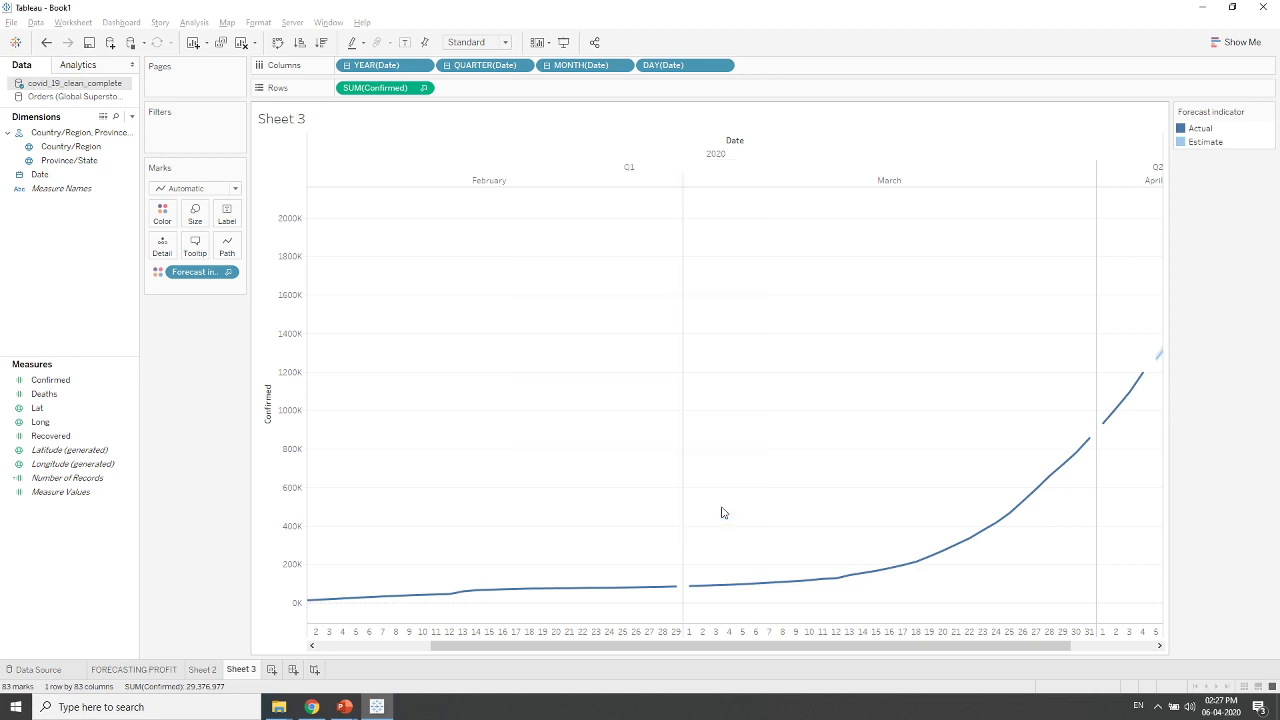
drag(796, 648, 937, 652)
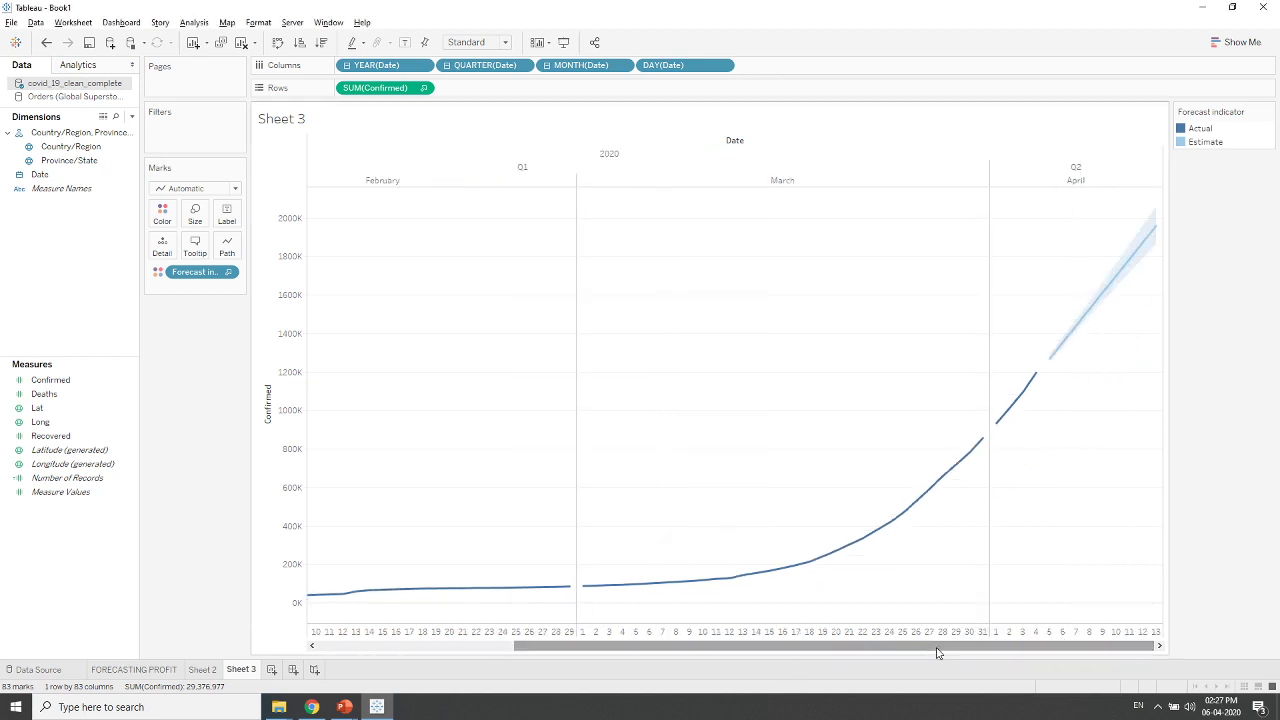
mouse_move(1155, 233)
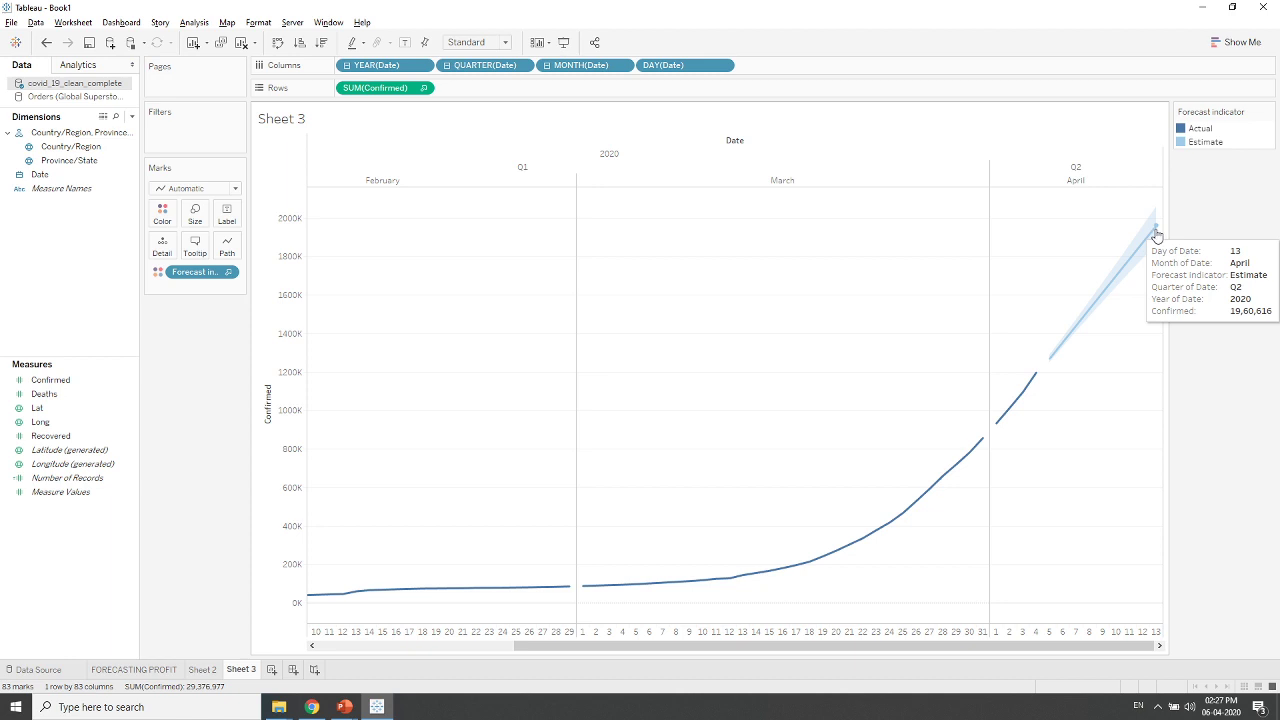
mouse_move(1052, 366)
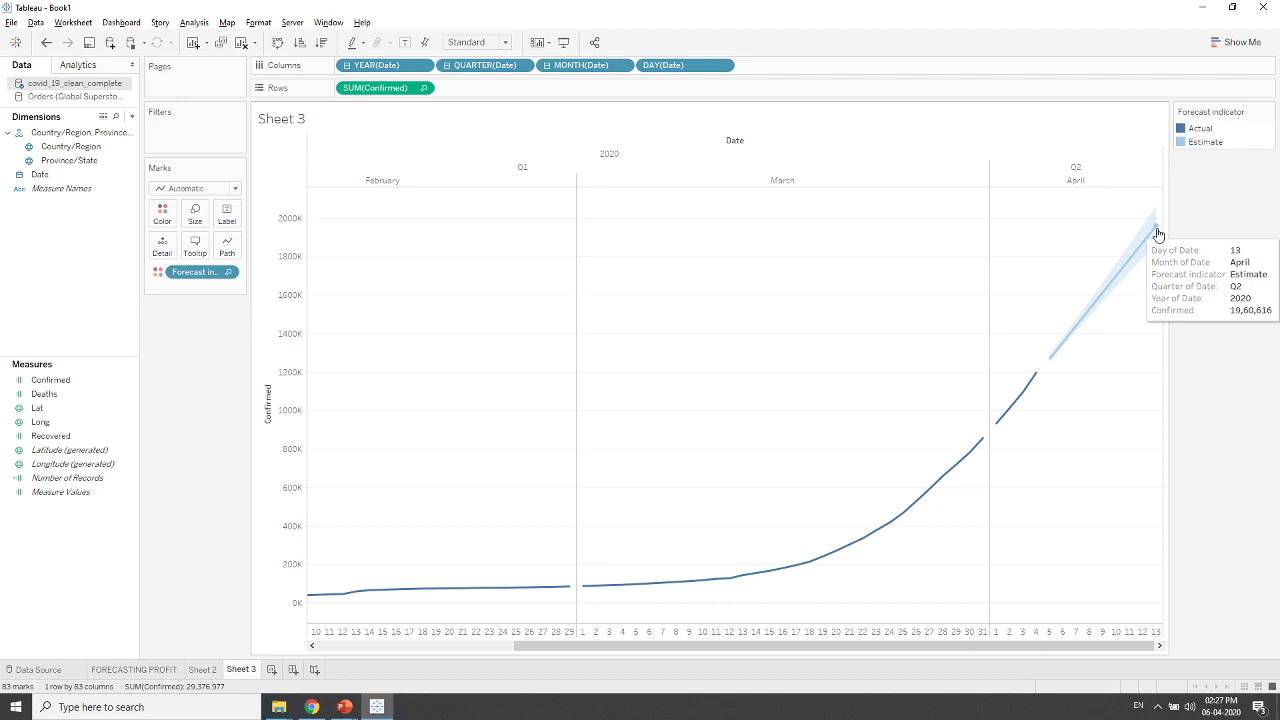
Step: Filter the confirmed cases chart by Country/Region to India only and inspect the last actual and last forecast days
click(70, 135)
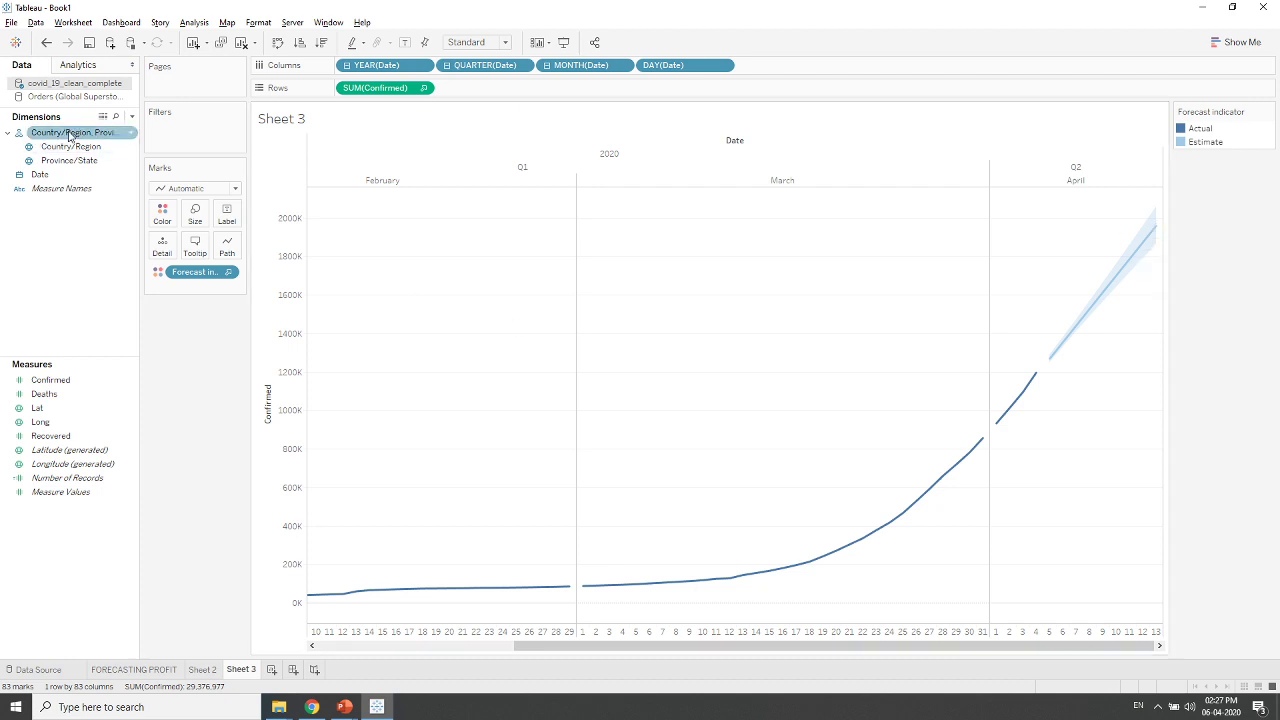
drag(70, 135, 178, 147)
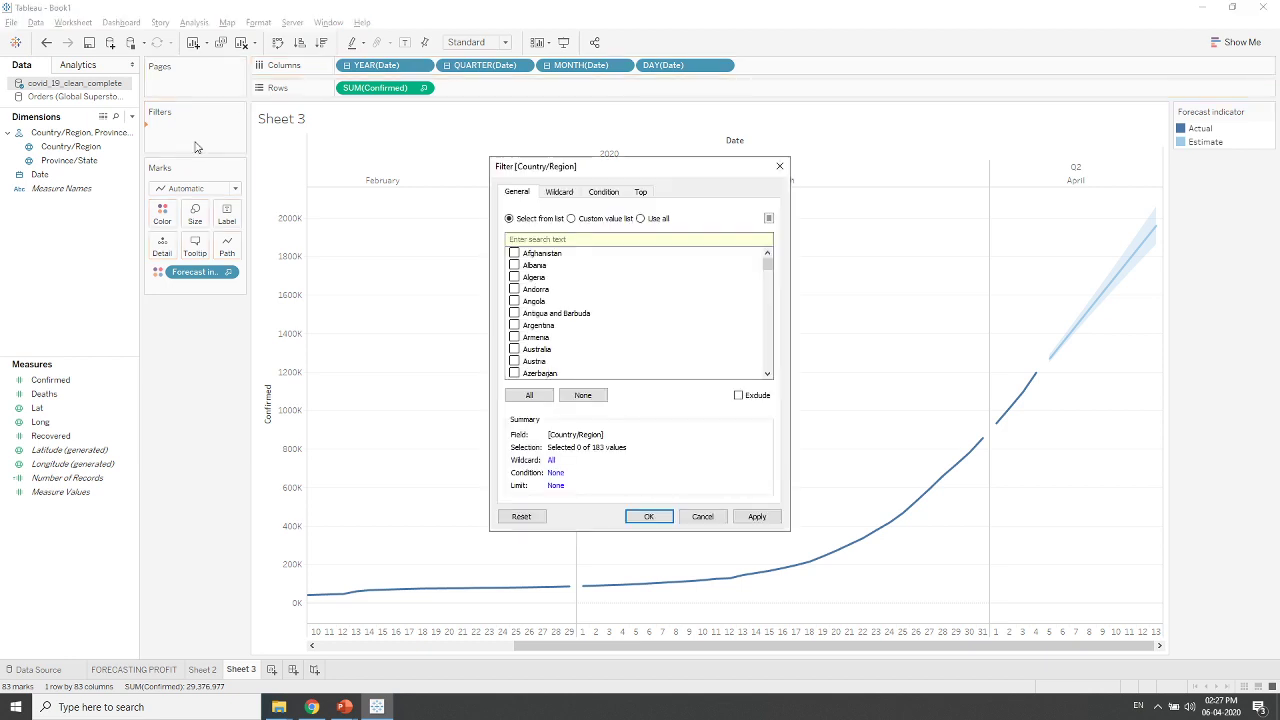
click(551, 240)
text(inDIA)
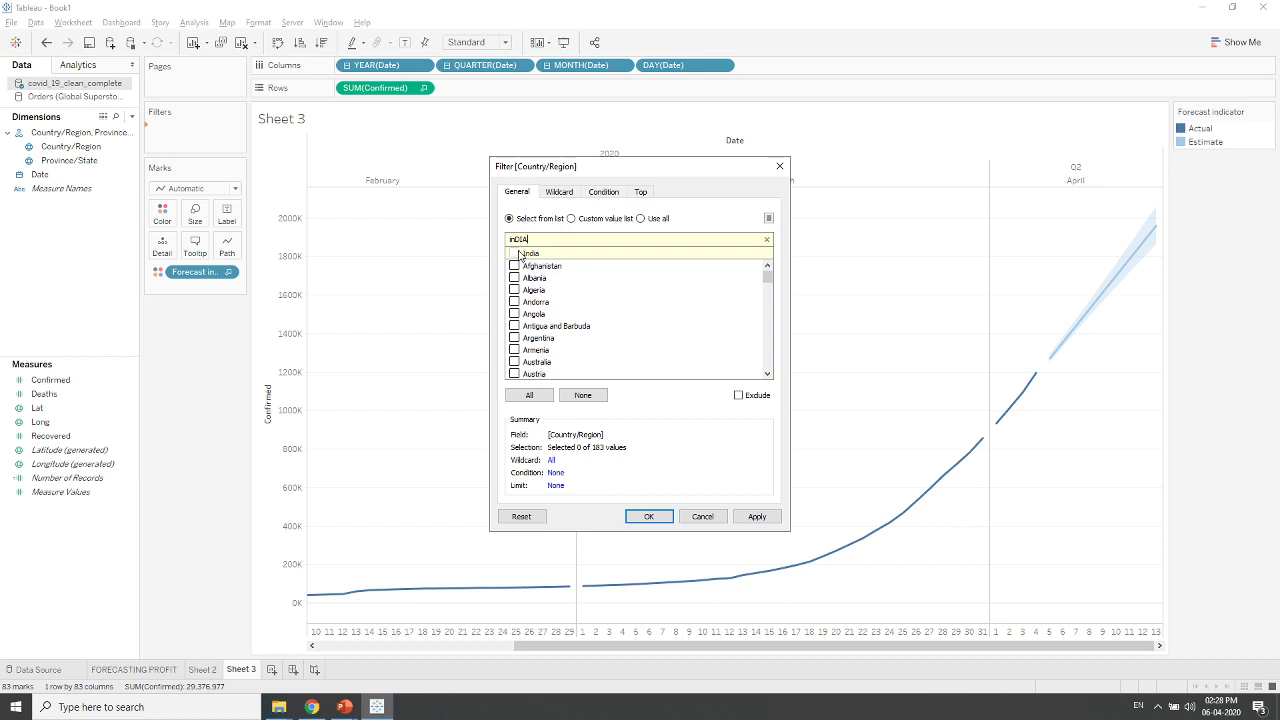
click(515, 253)
click(758, 516)
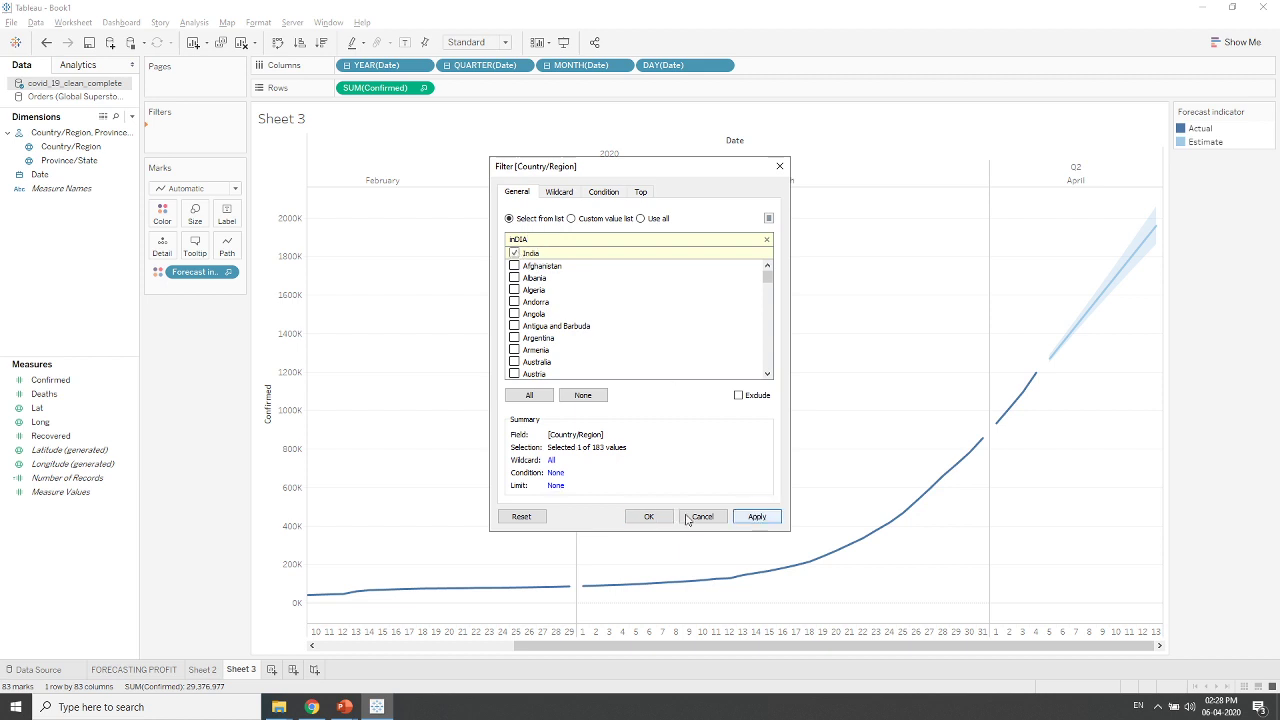
click(650, 517)
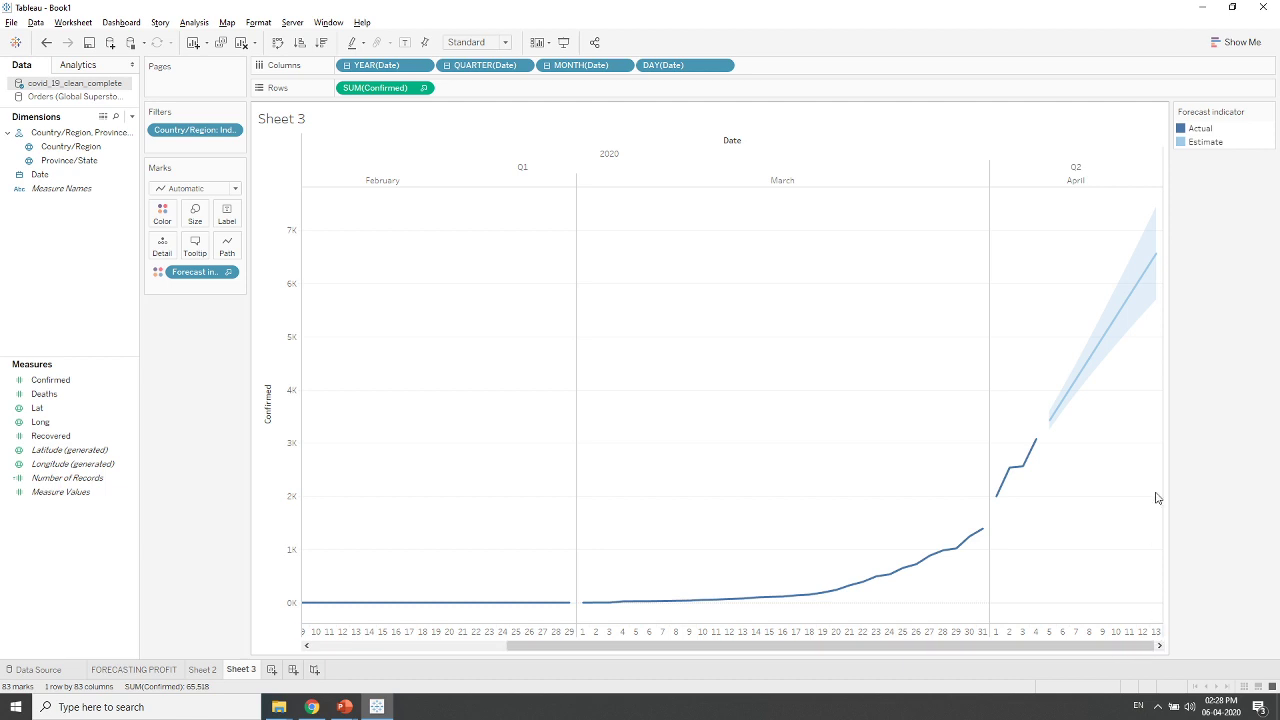
mouse_move(1036, 442)
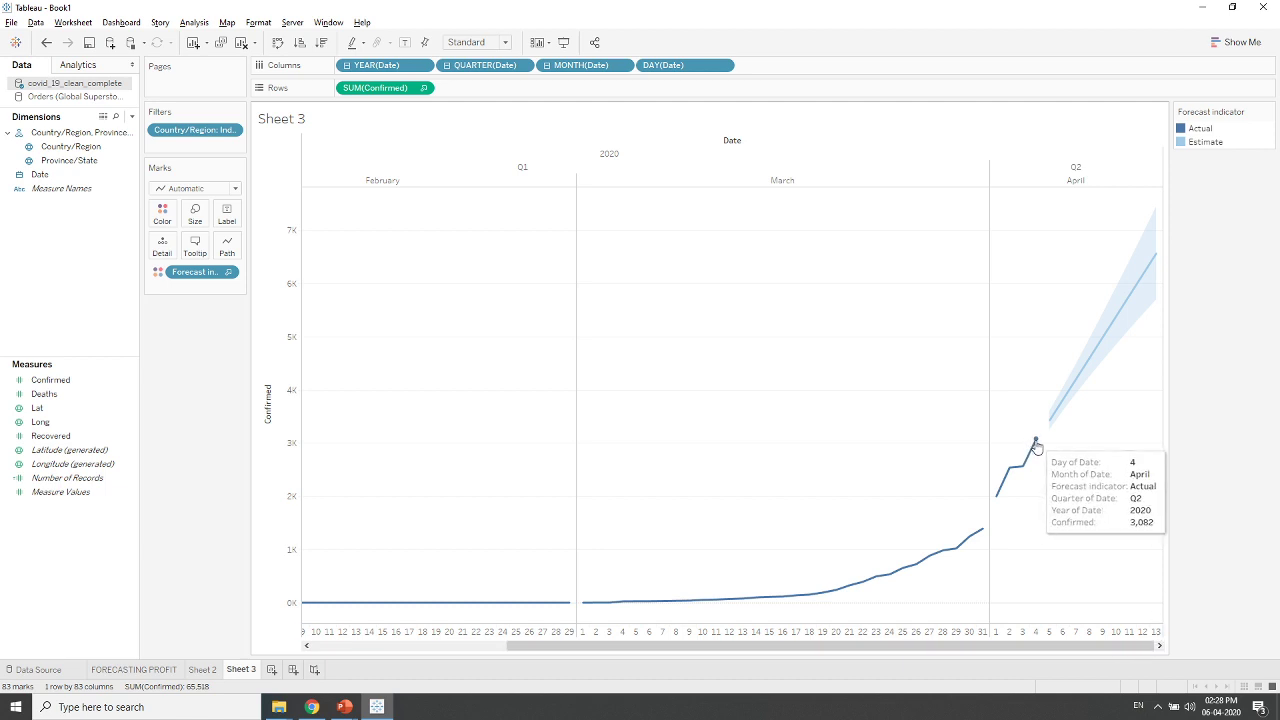
mouse_move(1155, 261)
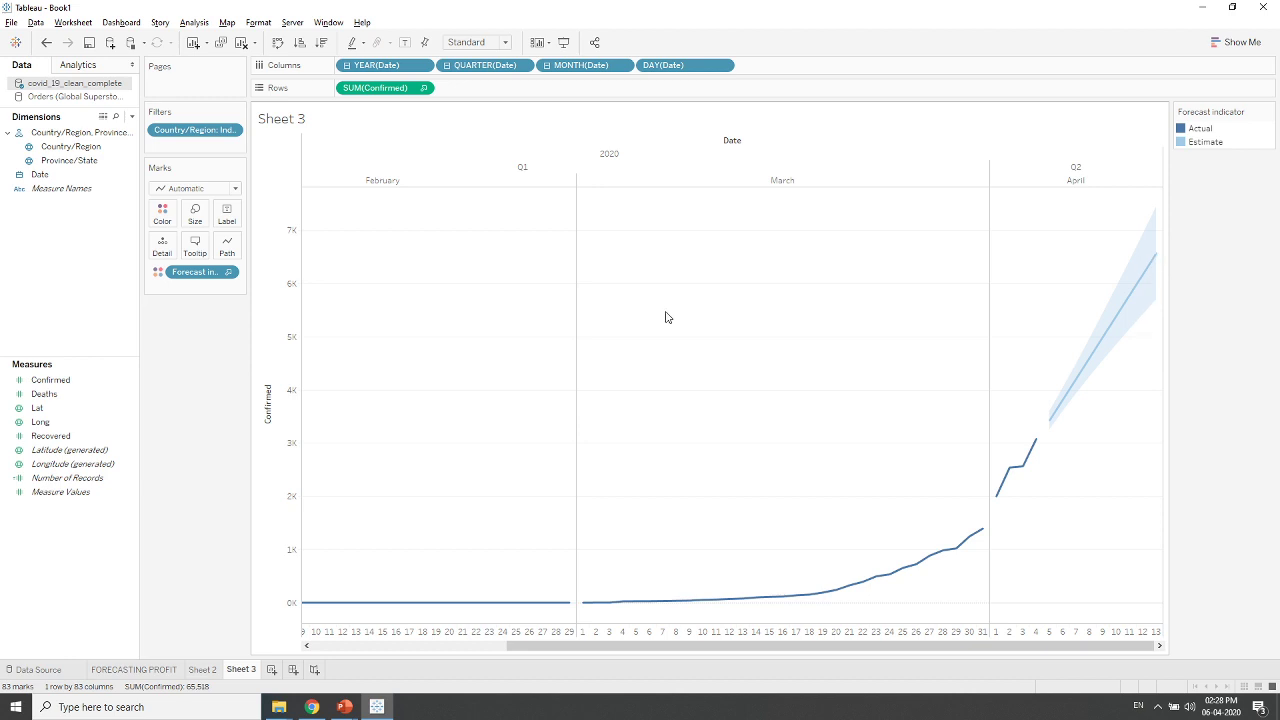
Step: Add the Deaths measure to the rows beside Confirmed and inspect its last actual and last forecast days
click(38, 395)
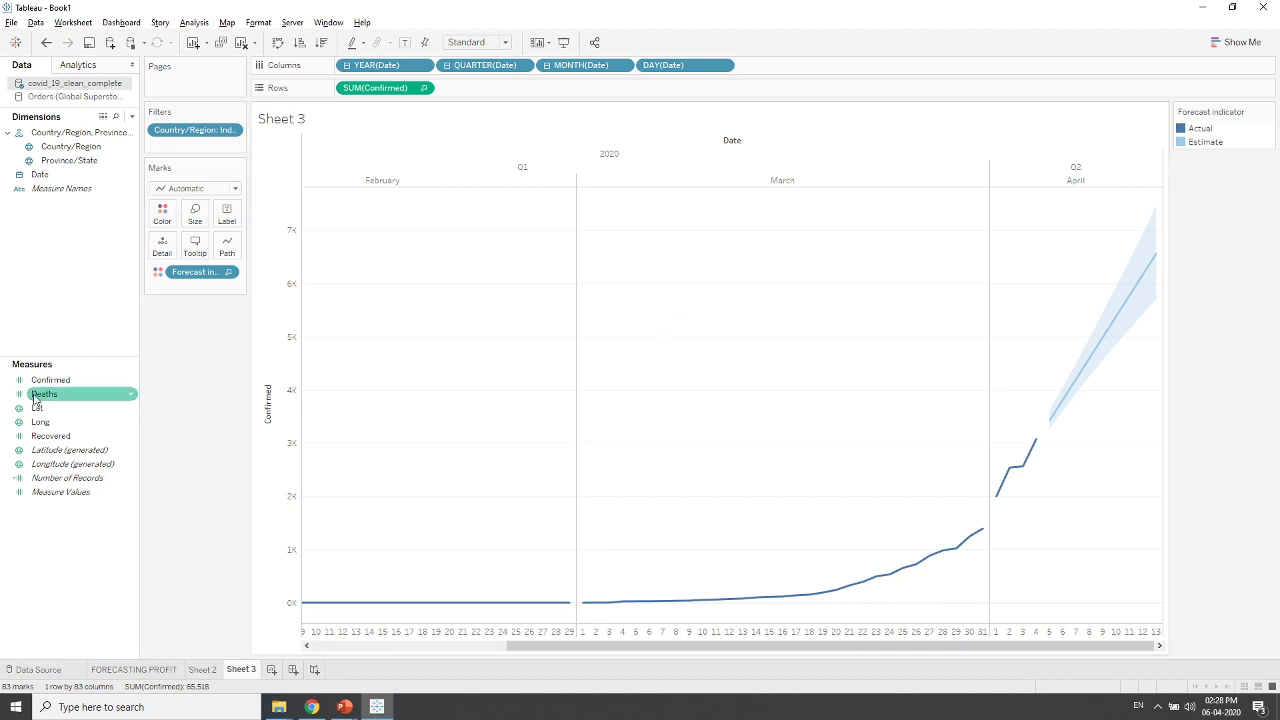
mouse_move(34, 398)
mouse_down()
mouse_move(340, 175)
mouse_move(482, 92)
mouse_move(468, 90)
mouse_up()
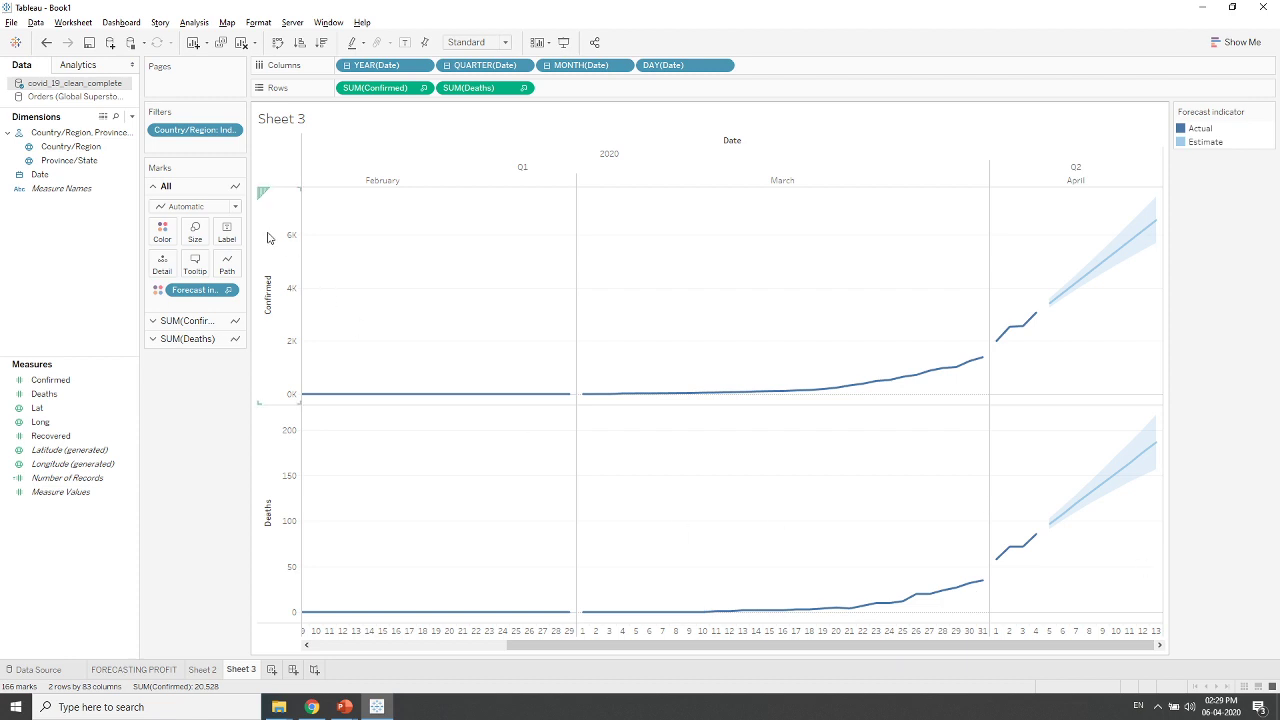
mouse_move(1037, 538)
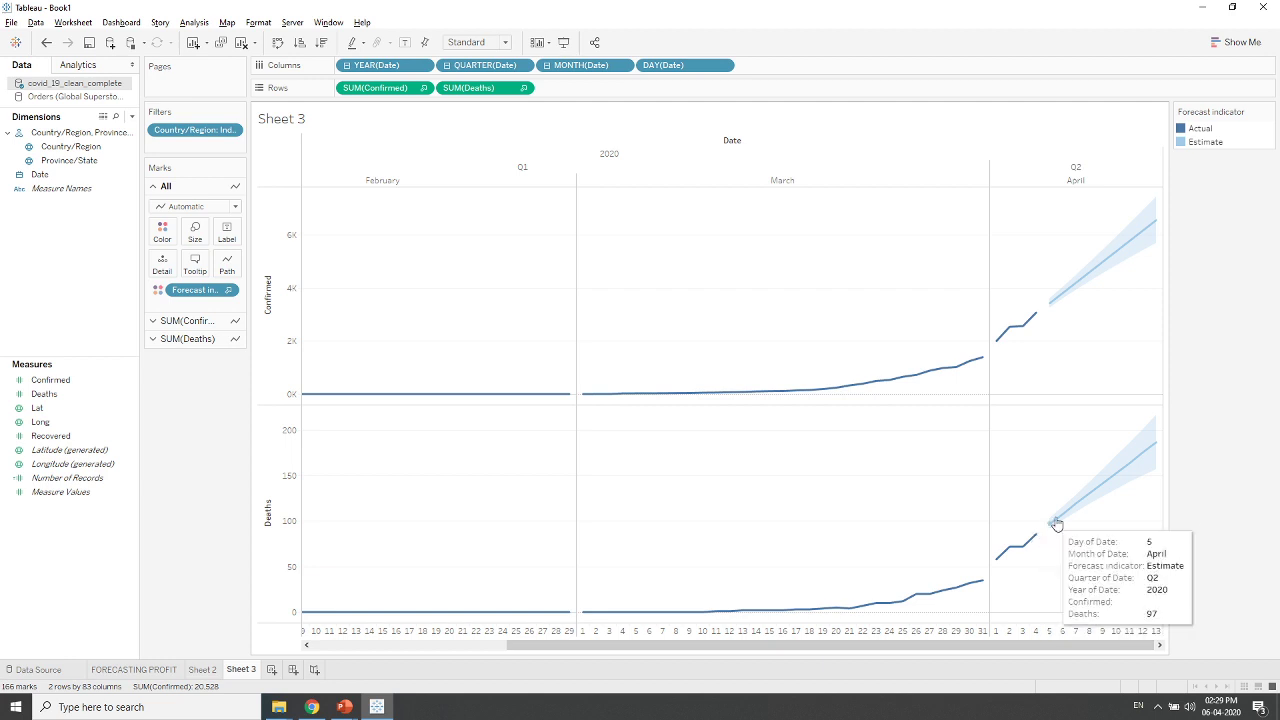
mouse_move(1157, 446)
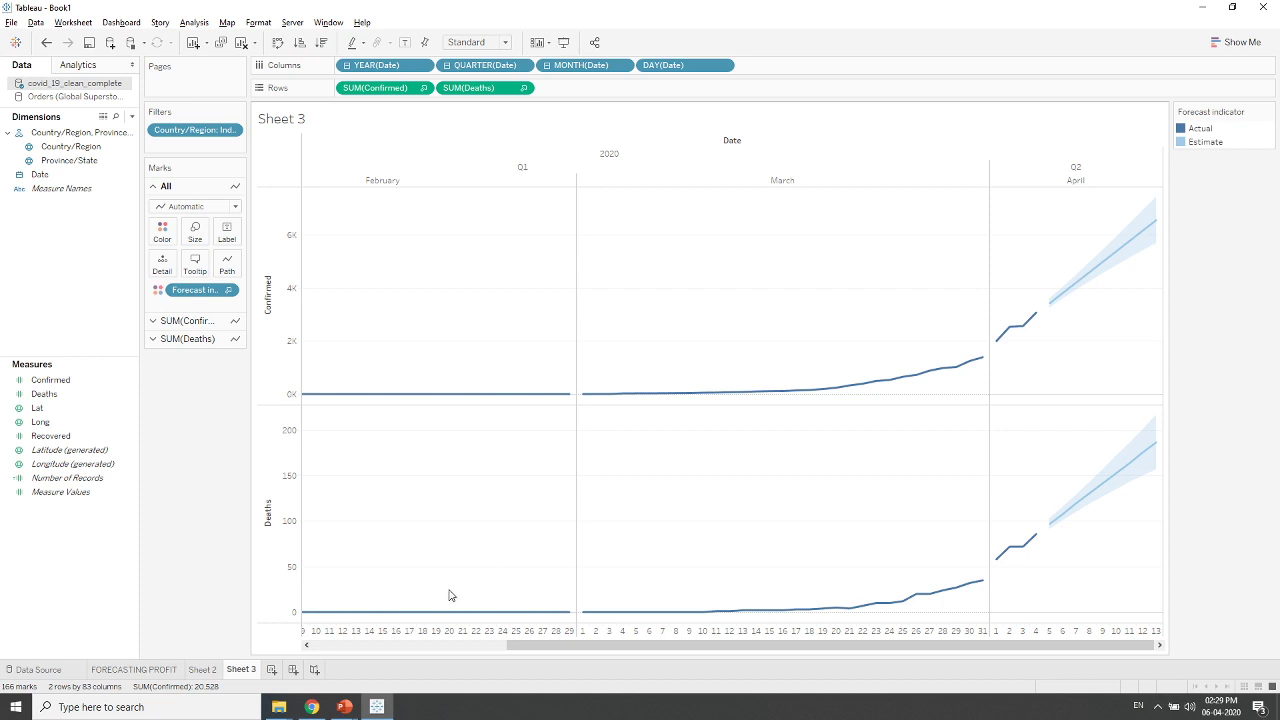
Step: Return to the FORECASTING PROFIT sheet to view the yearly profit forecast by category
click(120, 670)
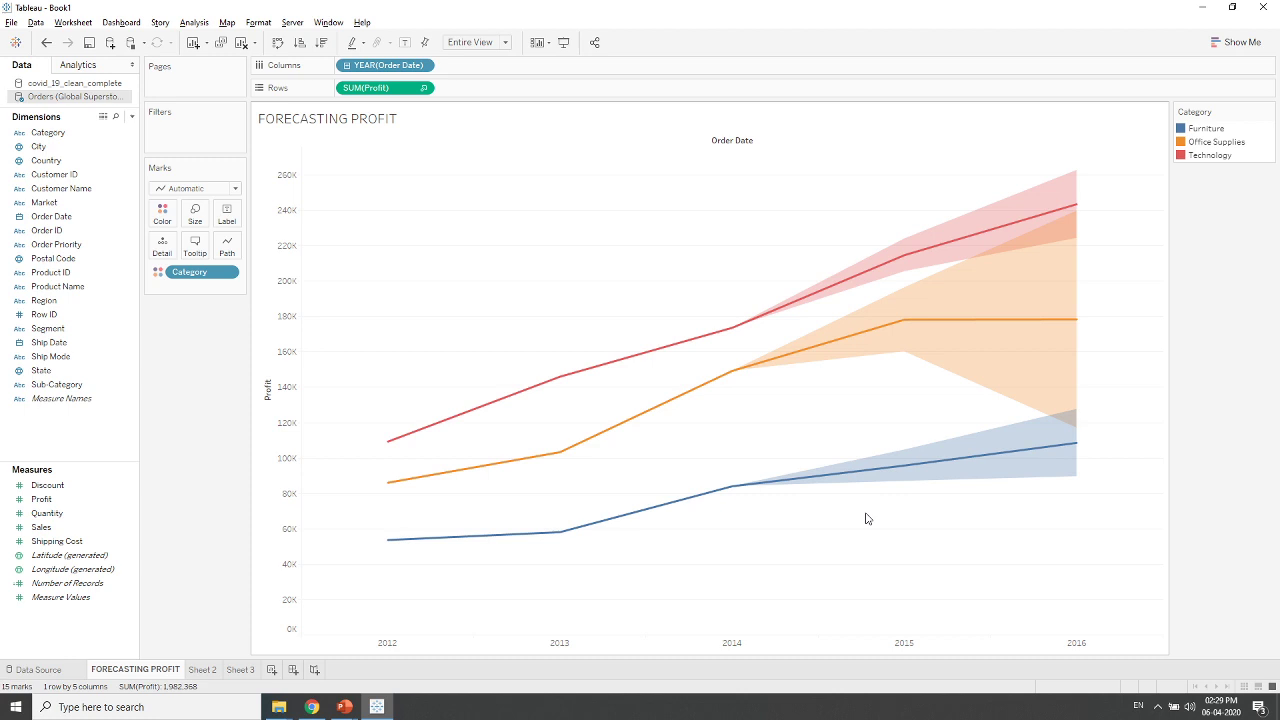
click(1158, 707)
right_click(1131, 683)
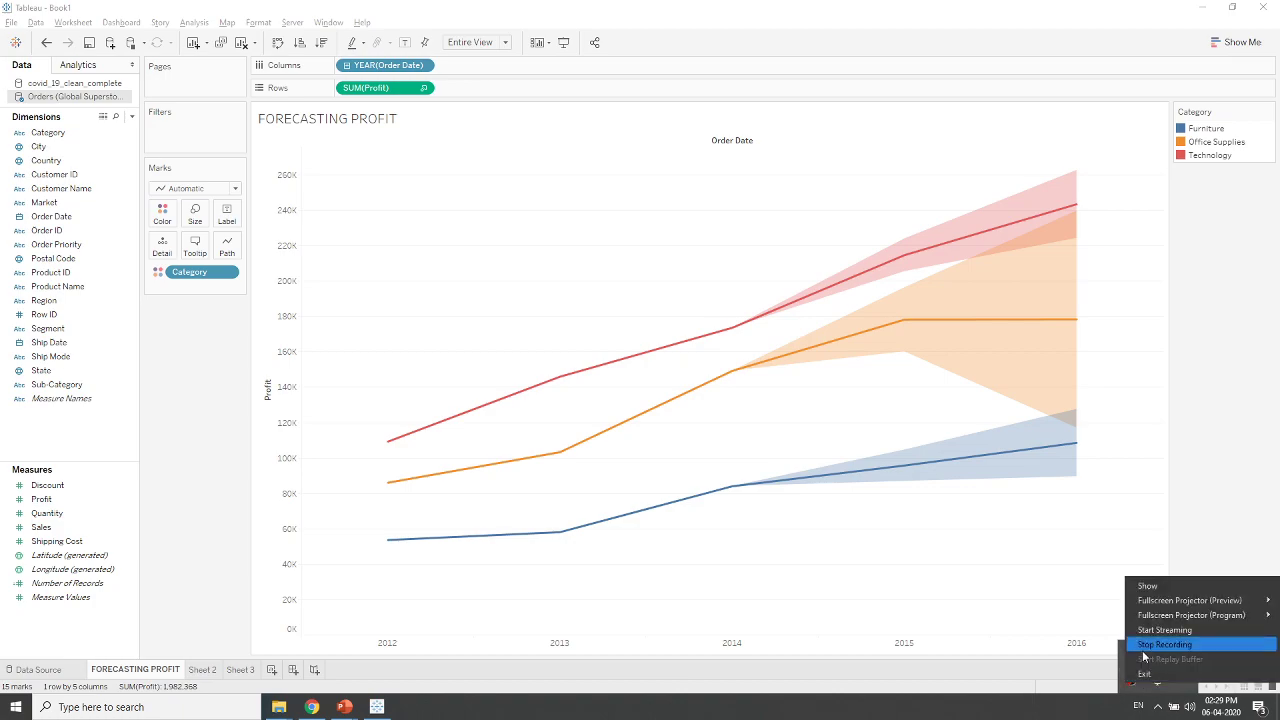